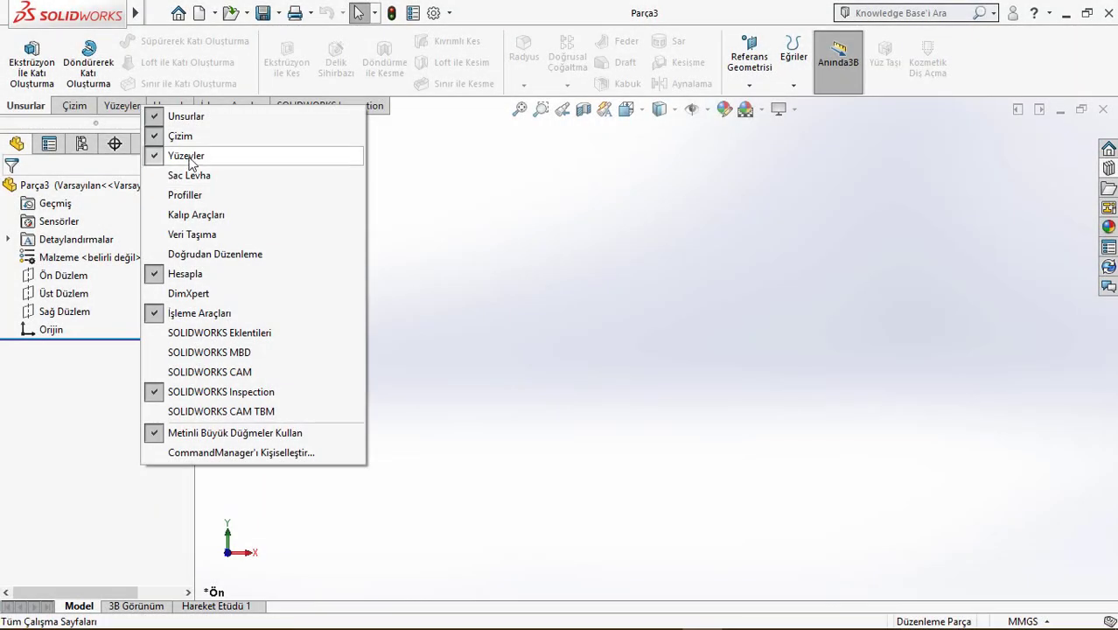
Sketch a three-point arc on the Front Plane.
left_click(120, 105)
left_click(72, 105)
left_click(19, 48)
left_click(151, 63)
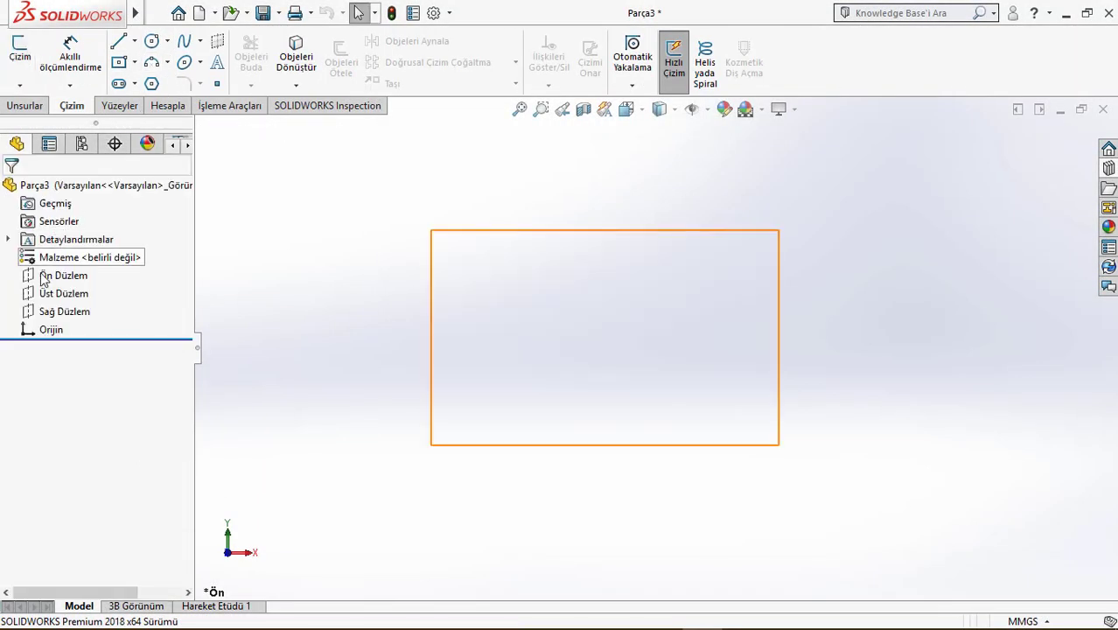
left_click(48, 272)
left_click(516, 337)
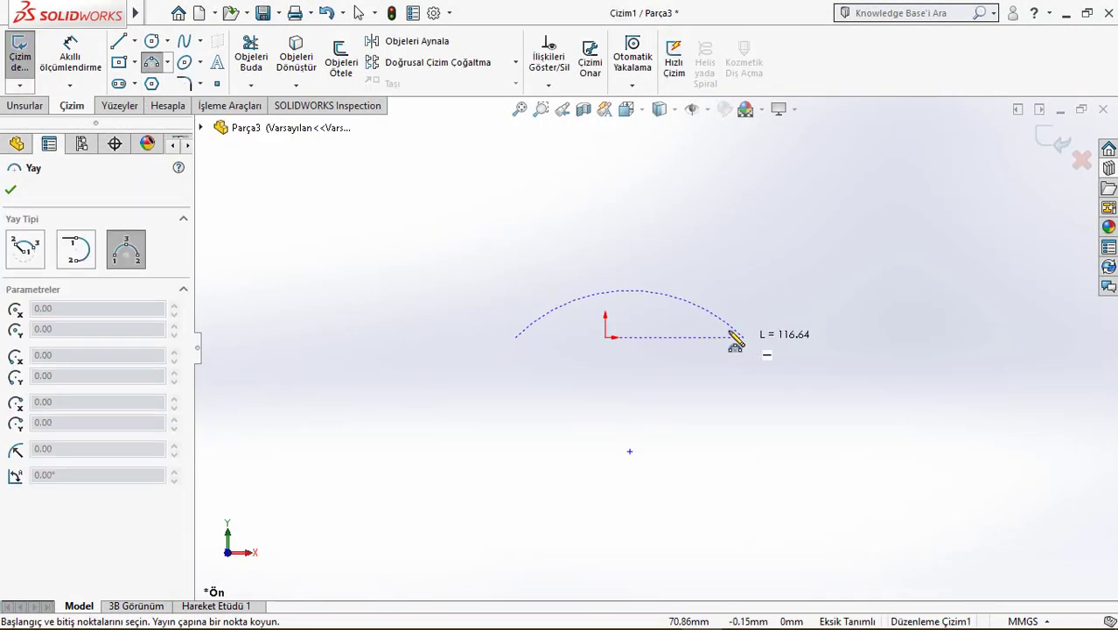
left_click(614, 289)
Align the arc centre vertically under the origin and its endpoints level with the origin.
key("Escape")
left_click(629, 418)
left_click(605, 337, "ctrl")
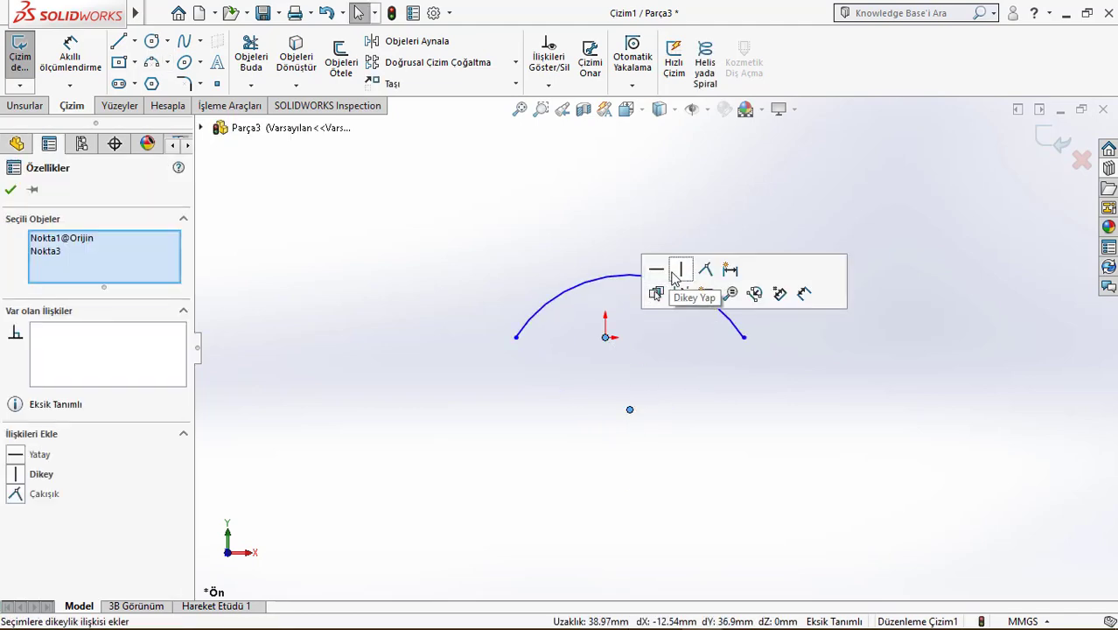
left_click(676, 273)
left_click(491, 337)
left_click(605, 337, "ctrl")
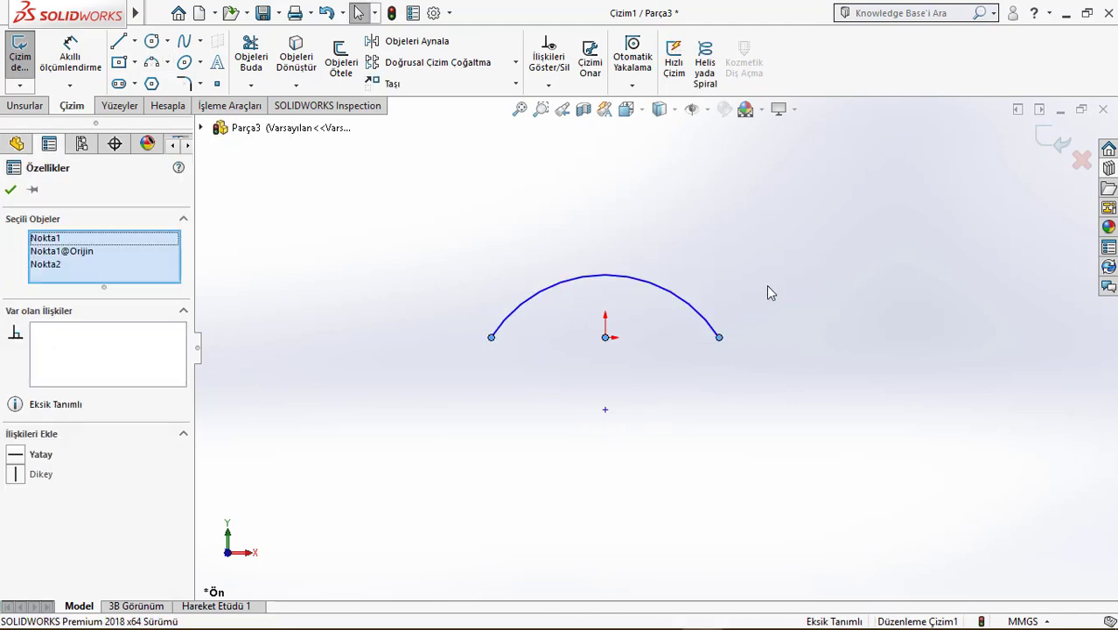
Dimension the arc to radius 70 with its centre 40 below the origin.
key("d")
left_click(693, 306)
left_click(744, 252)
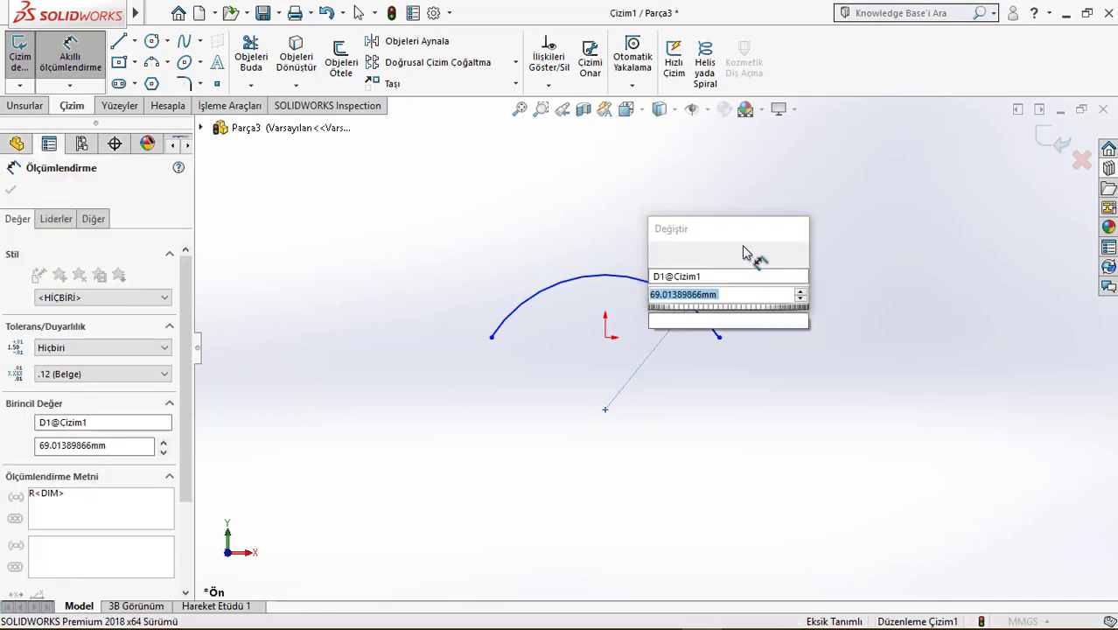
type("70")
key("Return")
key("Escape")
left_click(608, 410)
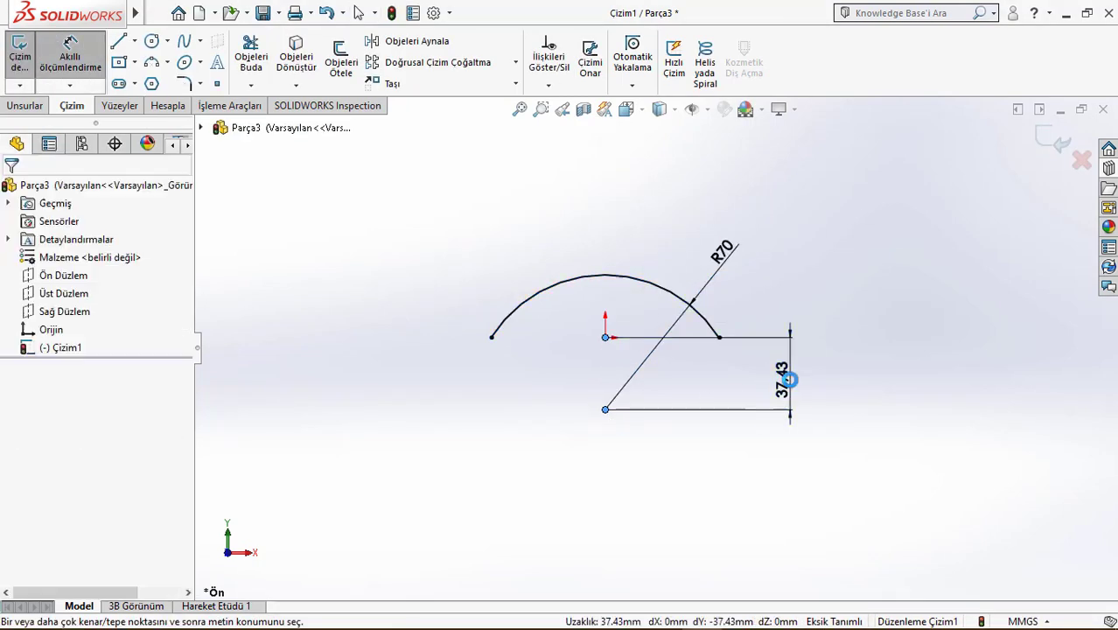
left_click(783, 377)
type("40")
key("Return")
key("Escape")
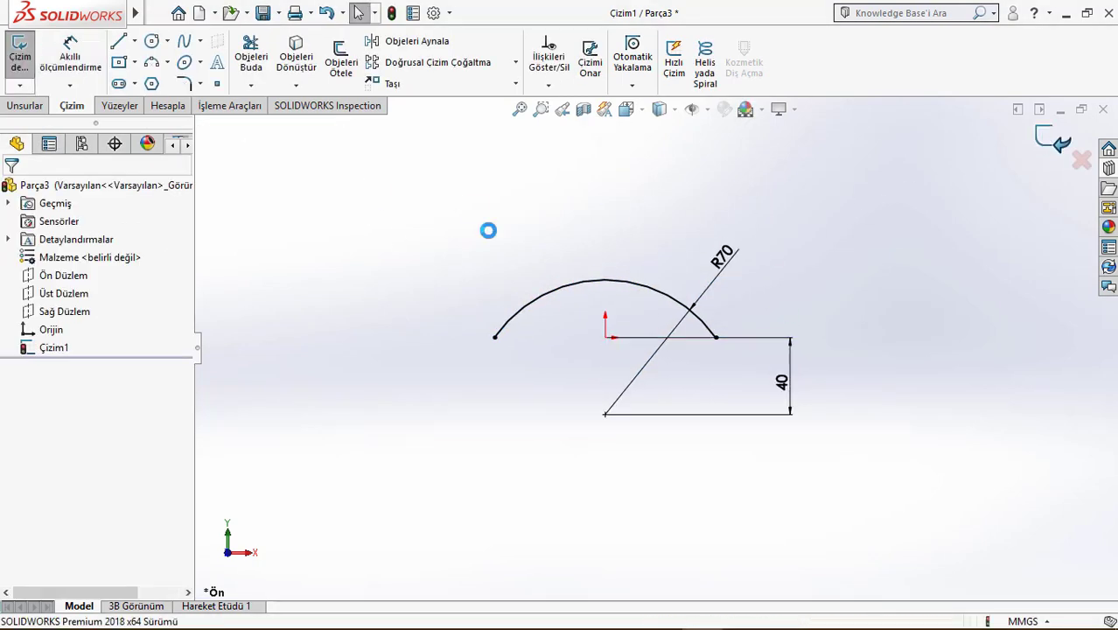
middle_click_drag(488, 230, 600, 270)
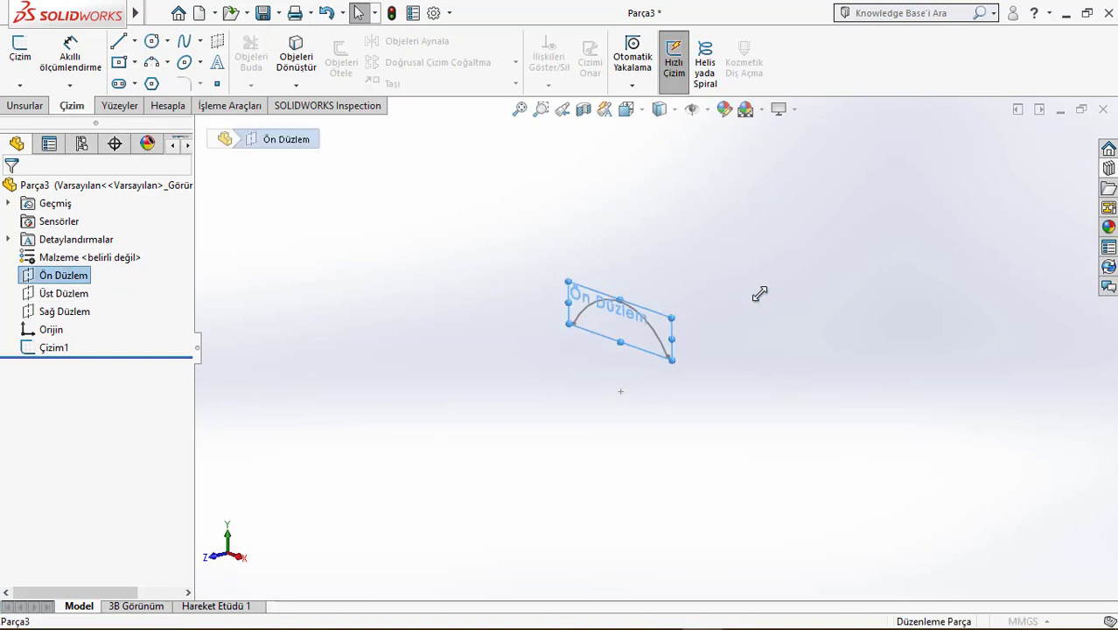
Create plane Düzlem1 offset 40 from the Front Plane and start a sketch facing it.
left_click_drag(759, 294, 737, 284, "ctrl")
type("40")
key("Return")
key("Return")
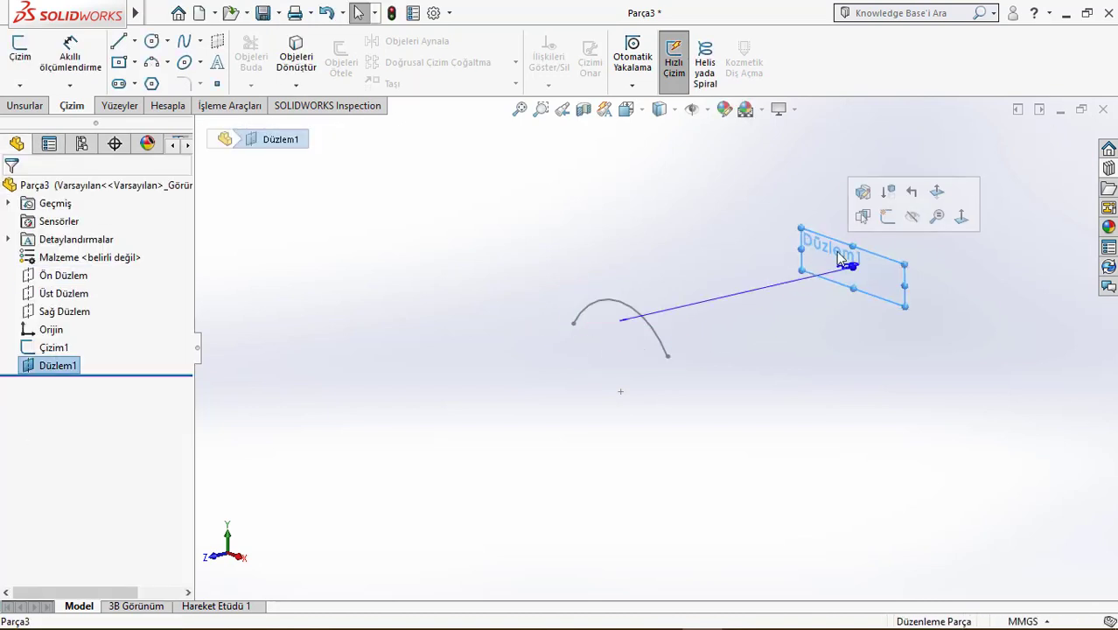
left_click(888, 216)
right_click(864, 255)
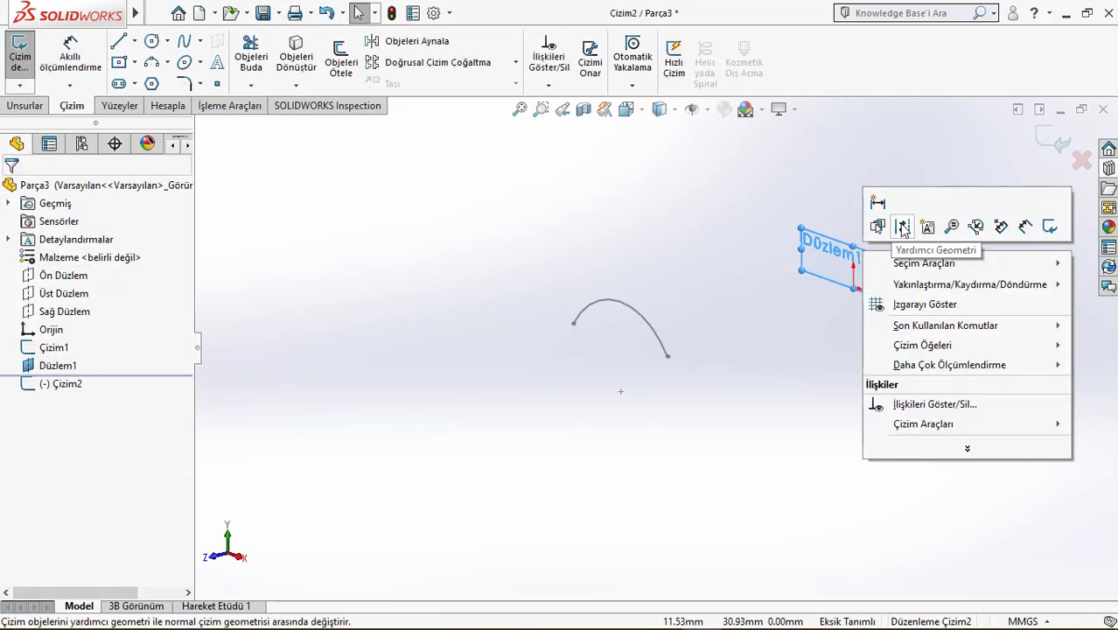
key("space")
left_click(481, 396)
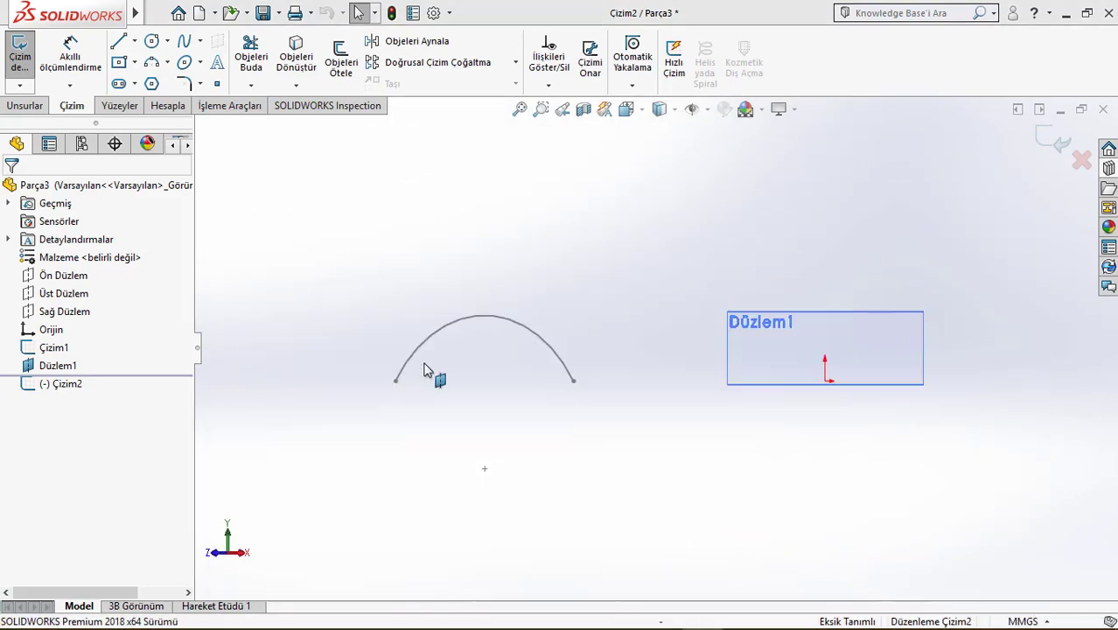
Sketch a three-point arc sharing the first arc's centre, with its ends level with the origin.
left_click(152, 63)
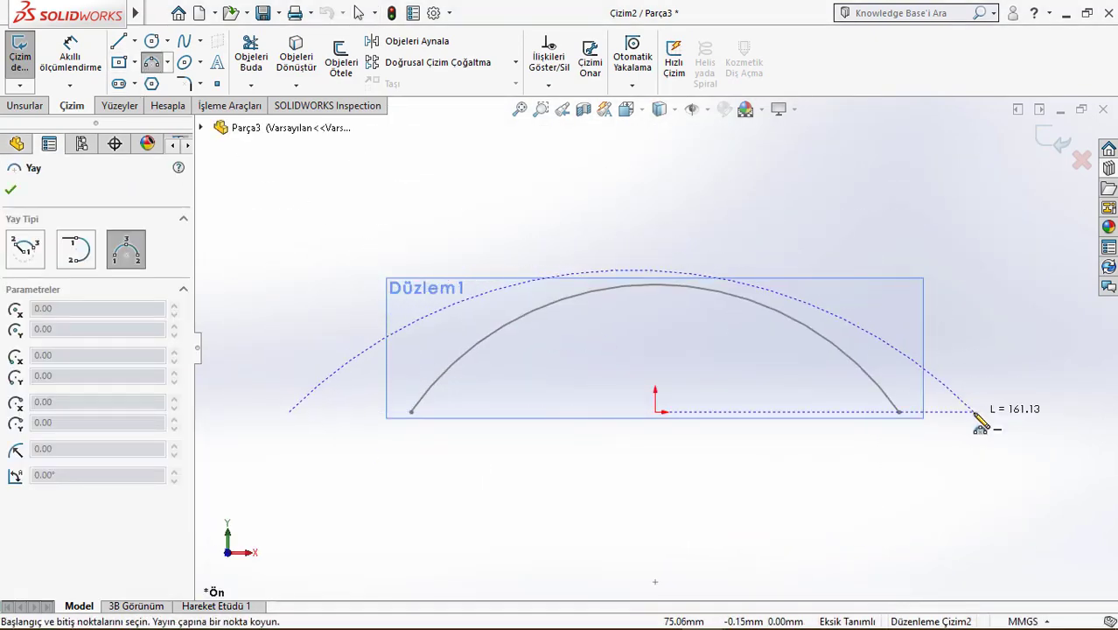
left_click(776, 218)
key("Escape")
left_click(631, 547)
left_click(655, 582, "ctrl")
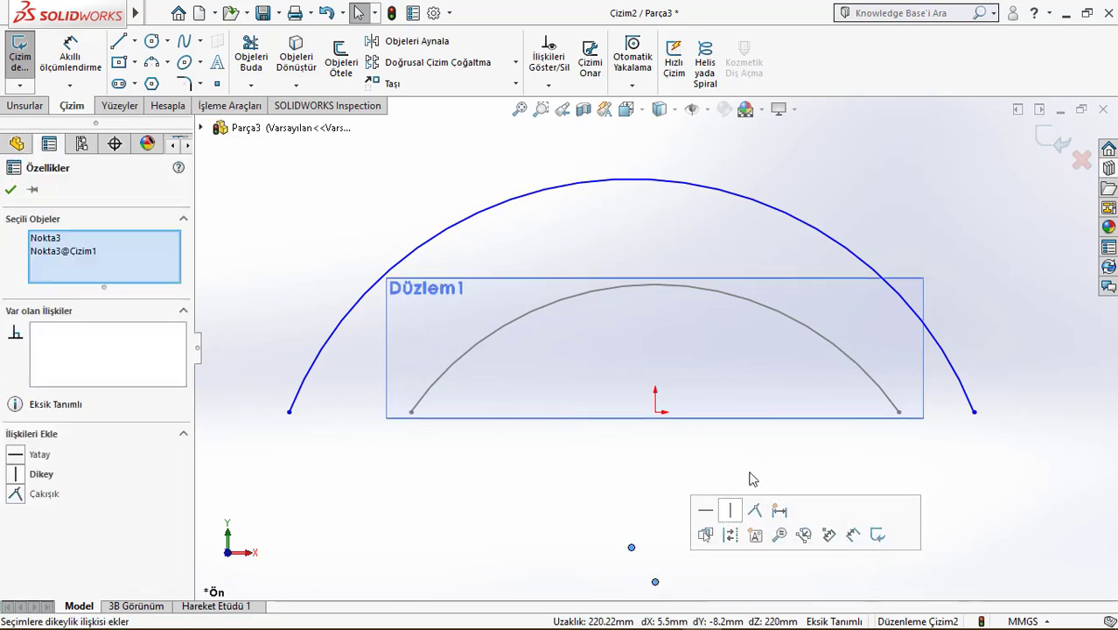
left_click(754, 510)
left_click(725, 490)
left_click(313, 446)
left_click(656, 411)
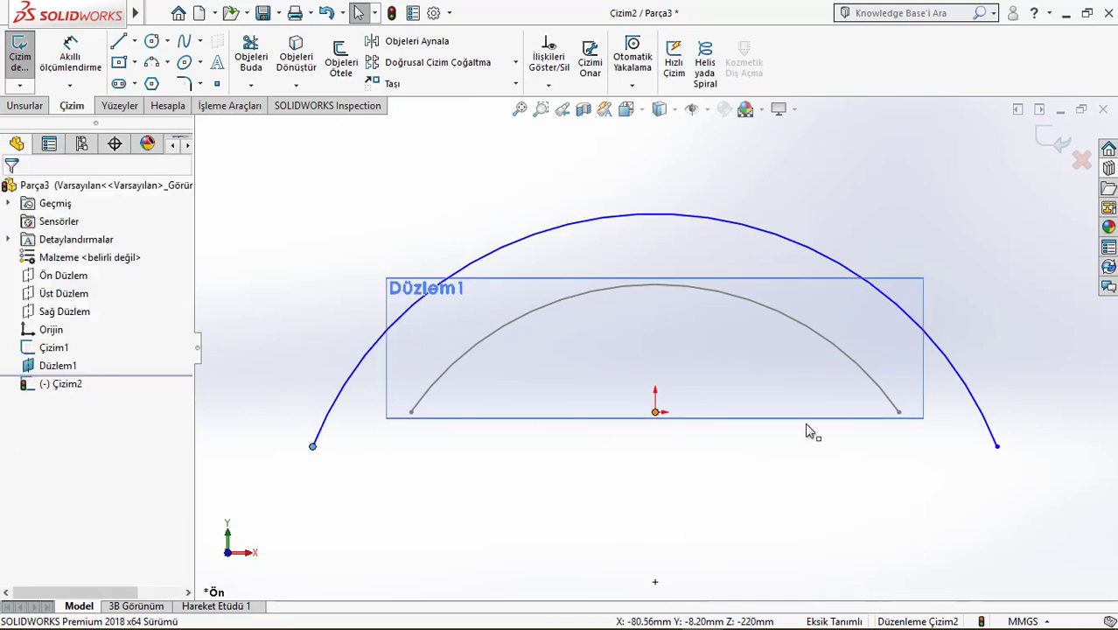
left_click(998, 446, "ctrl")
Dimension the arc radius, trying 100 and 120 before settling on 110, and exit the sketch.
left_click(932, 396)
right_click_drag(934, 383, 887, 350)
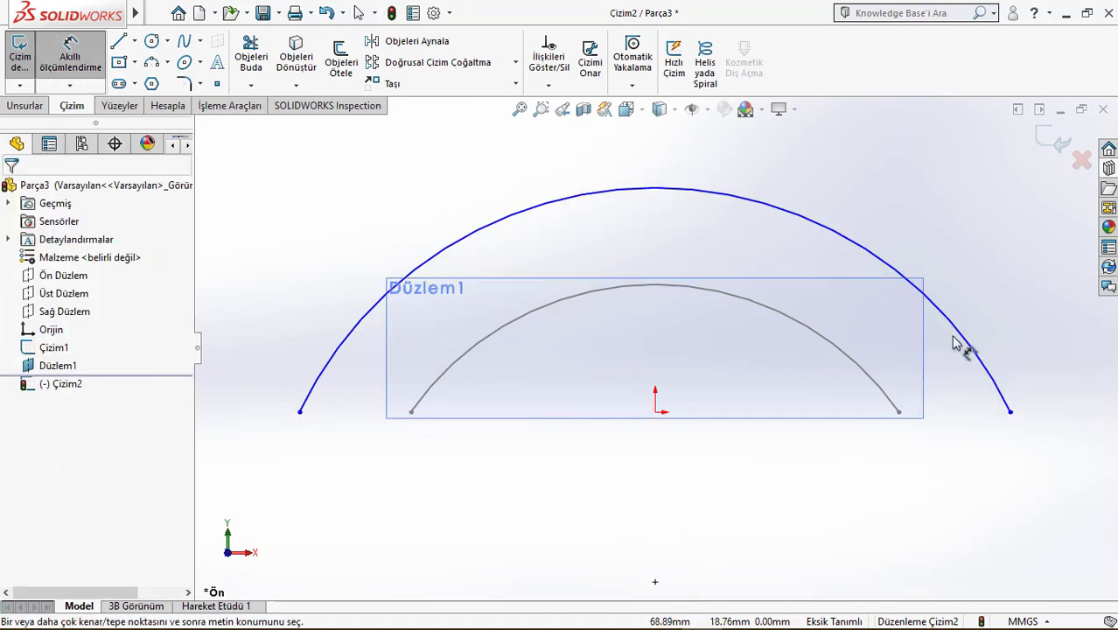
left_click(952, 313)
left_click(995, 285)
type("100")
key("Return")
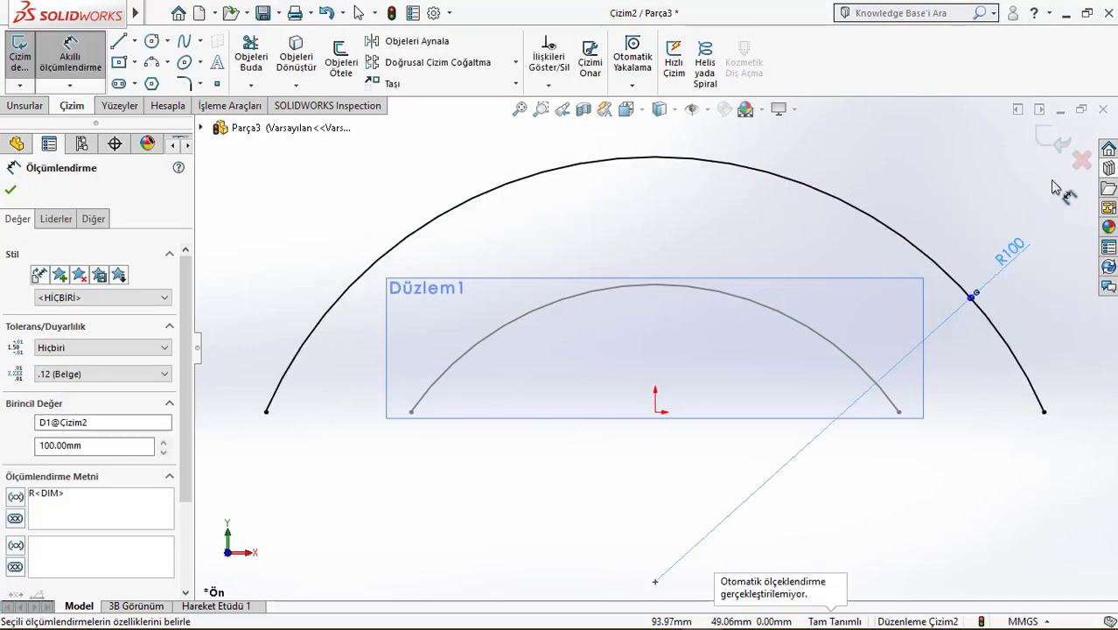
double_click(974, 295)
type("120")
key("Return")
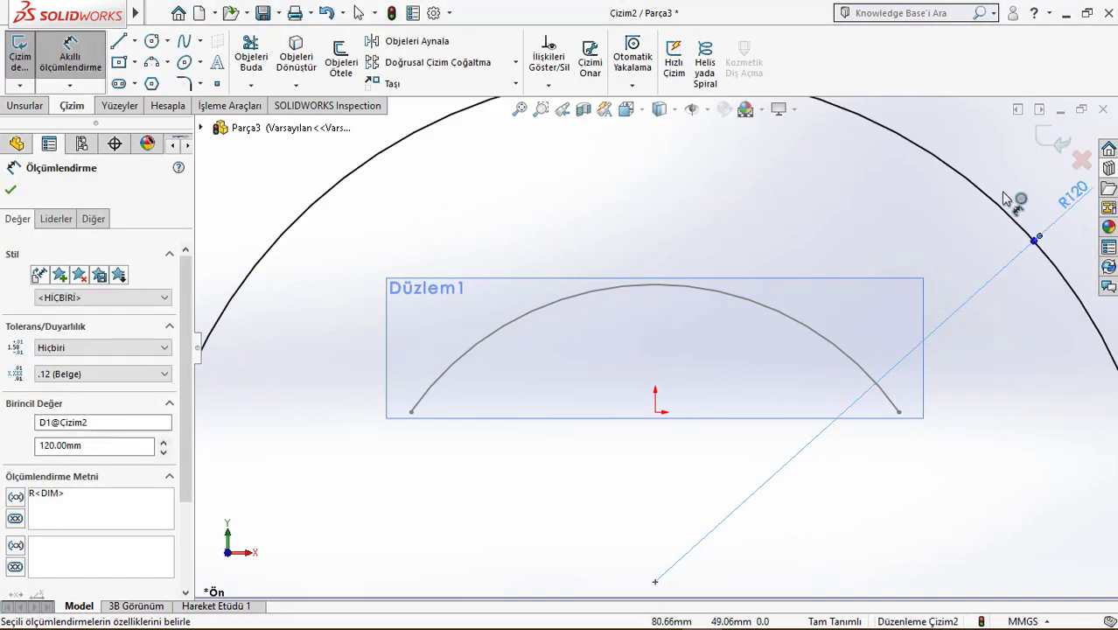
double_click(1073, 193)
type("110")
key("Return")
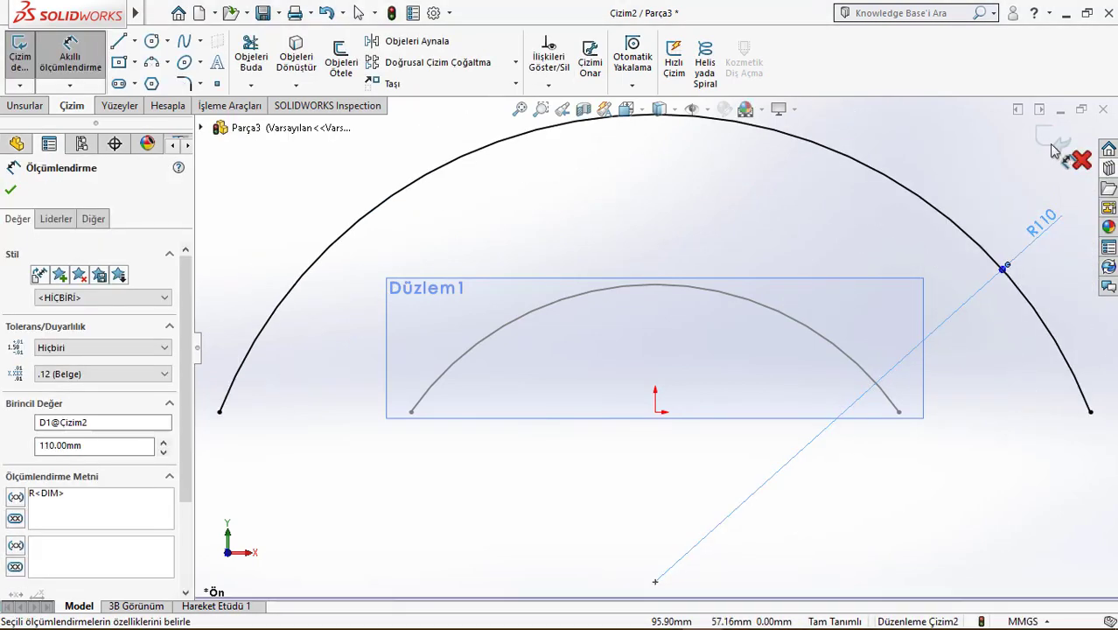
left_click(1043, 140)
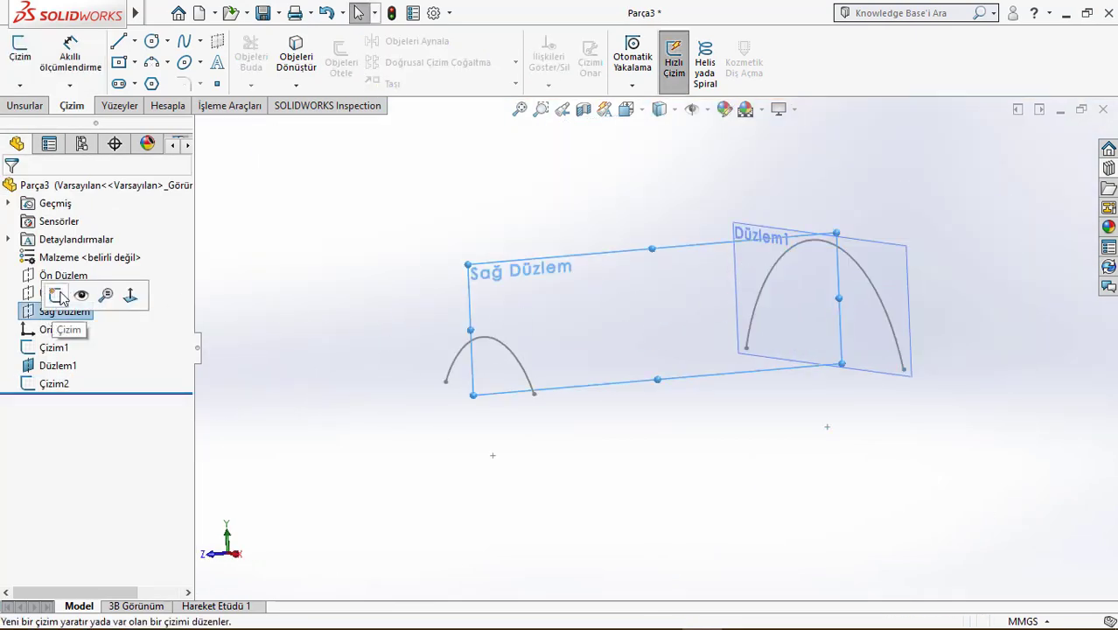
Draw a spline on the Right Plane from the first arc to the larger arc.
left_click(57, 295)
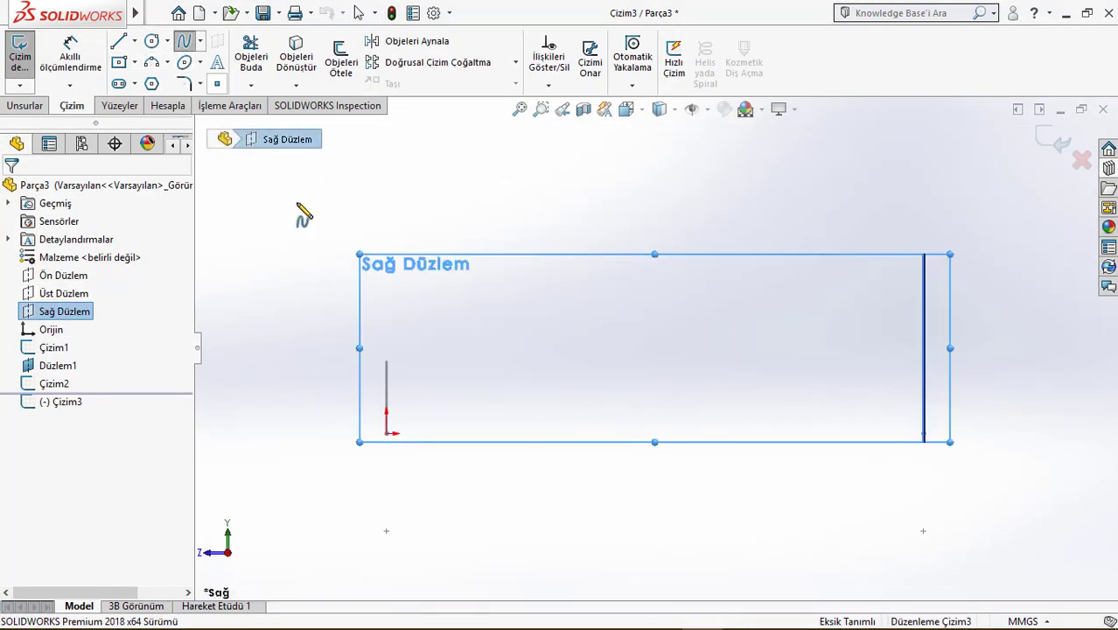
left_click(388, 323)
left_click(632, 342)
double_click(919, 252)
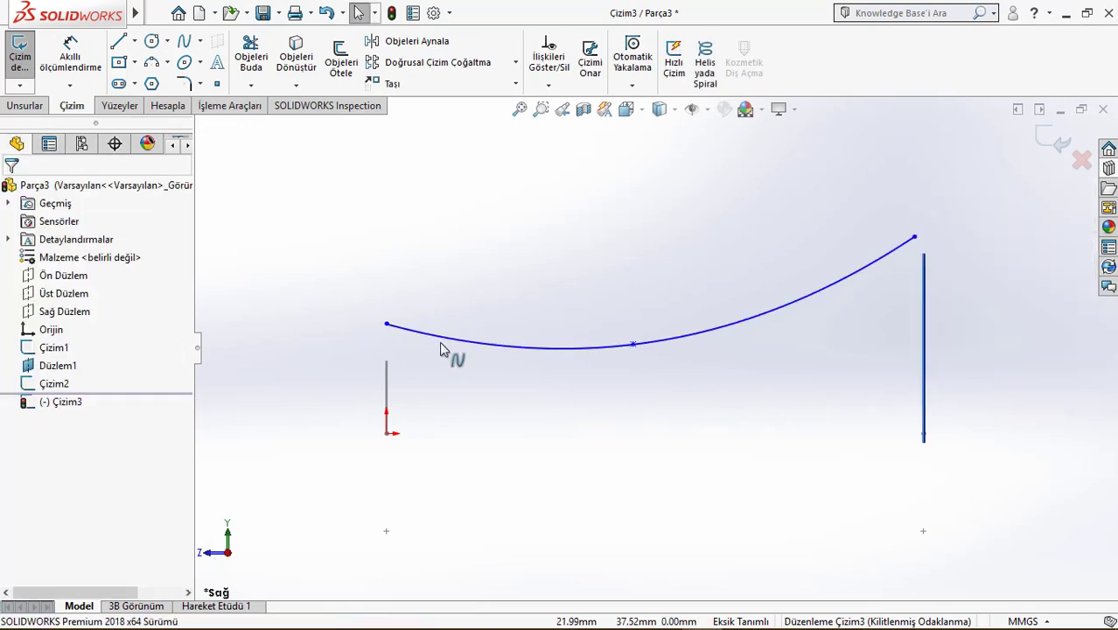
middle_click_drag(449, 349, 503, 383)
Pierce the spline's ends onto both arcs and pull its middle downward.
left_click(504, 358)
left_click(542, 415, "ctrl")
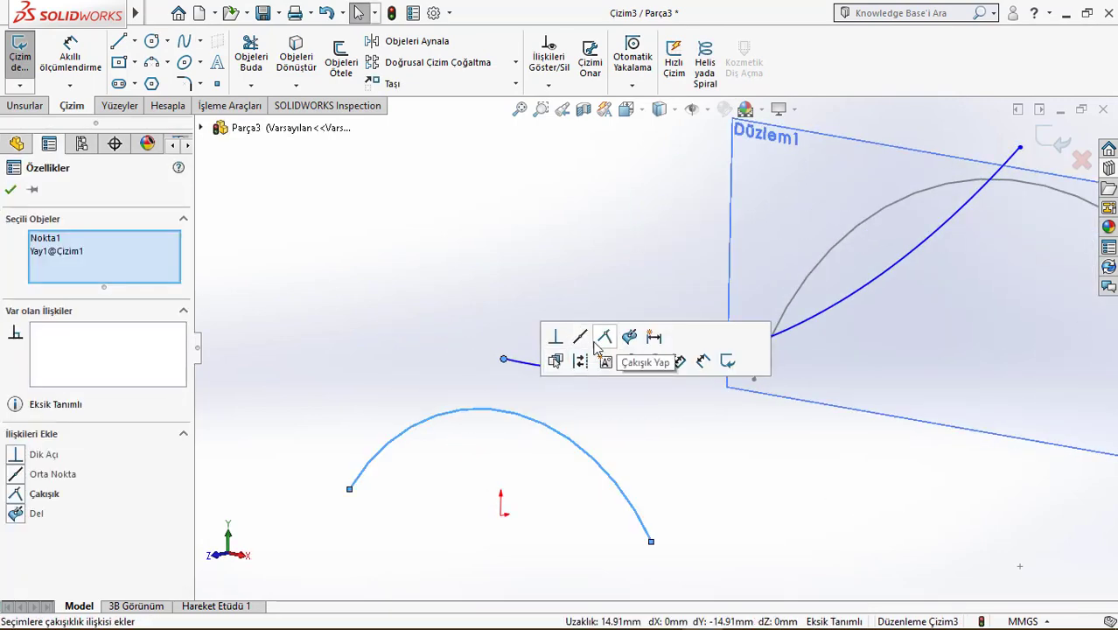
left_click(604, 338)
left_click(502, 326)
left_click(866, 232)
left_click(910, 259, "ctrl")
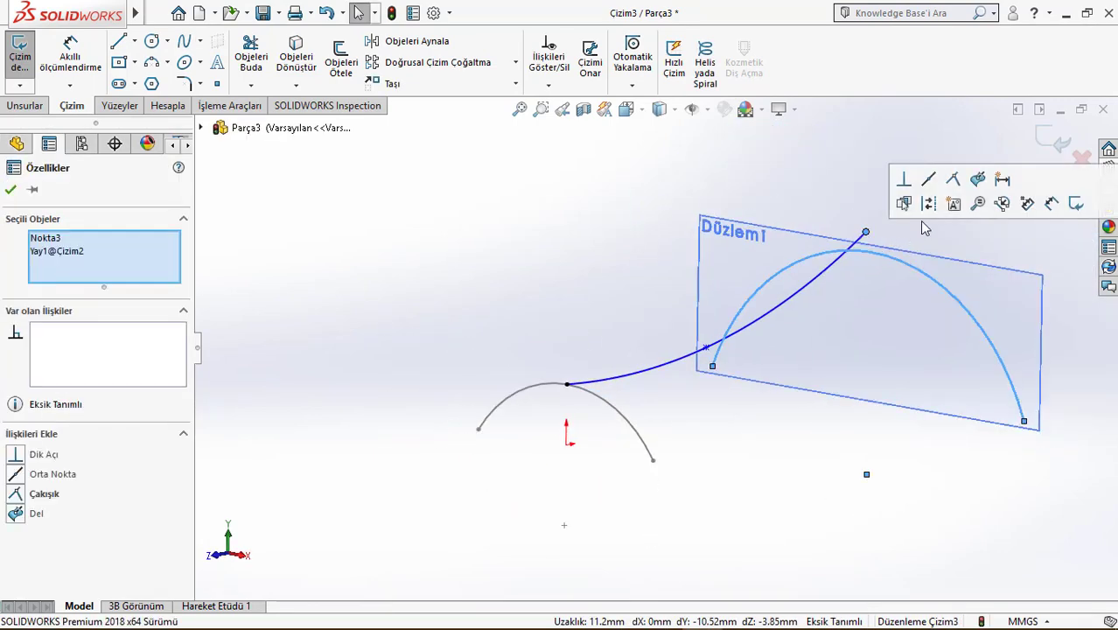
left_click(957, 179)
key("space")
left_click(576, 418)
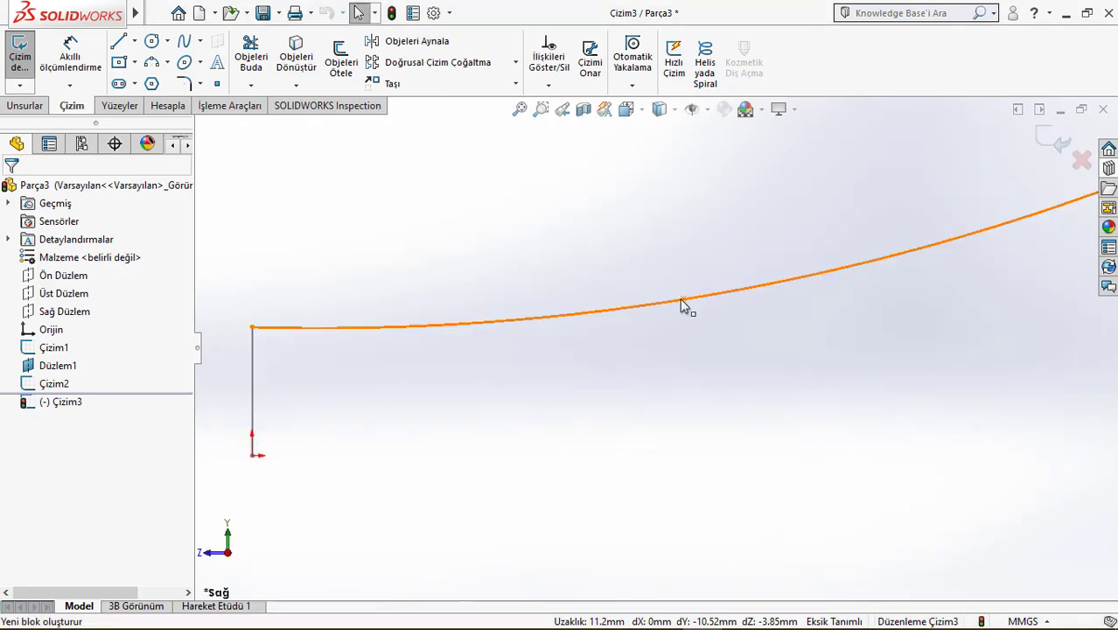
left_click_drag(683, 304, 692, 323)
Fully define the spline sketch, set its height to 30 and length to 110, and exit.
left_click(549, 85)
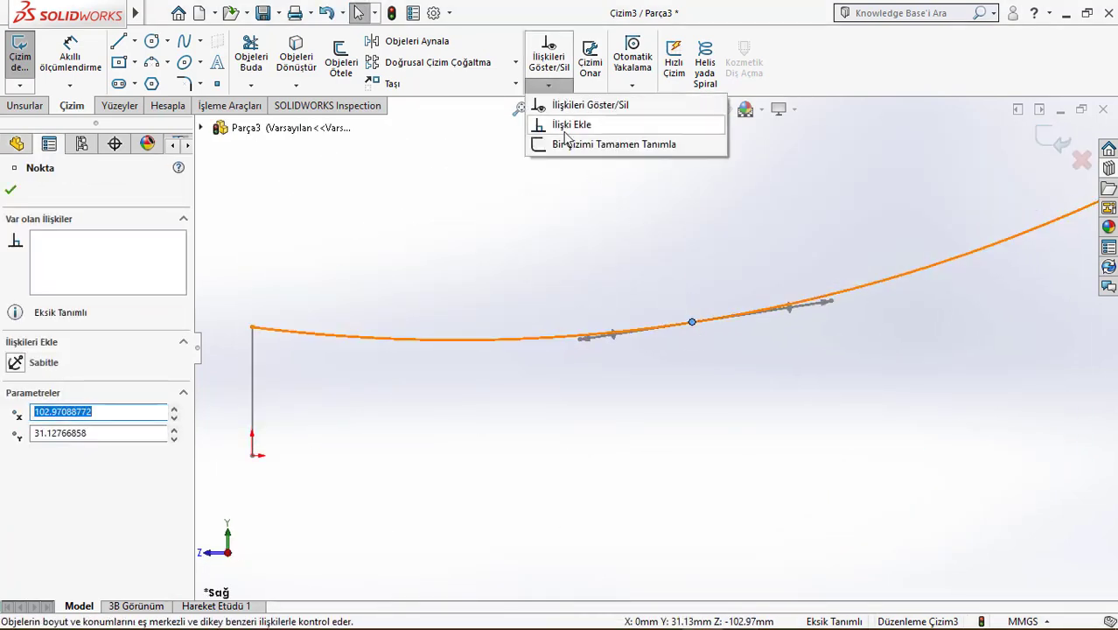
left_click(573, 145)
left_click(10, 189)
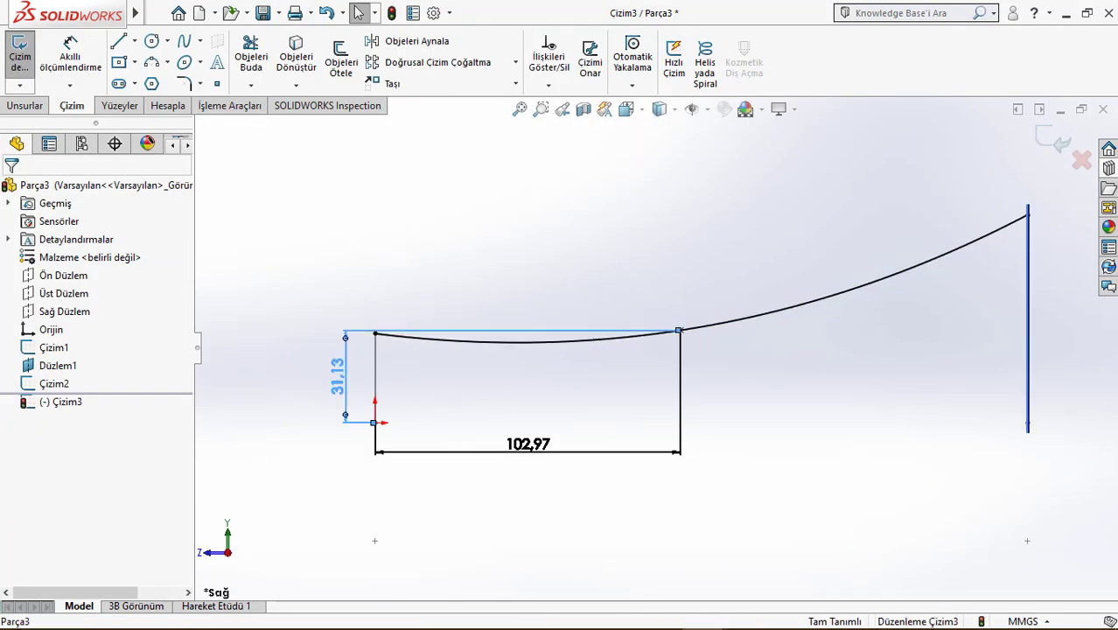
double_click(339, 368)
type("30")
key("Return")
left_click(426, 430)
double_click(529, 444)
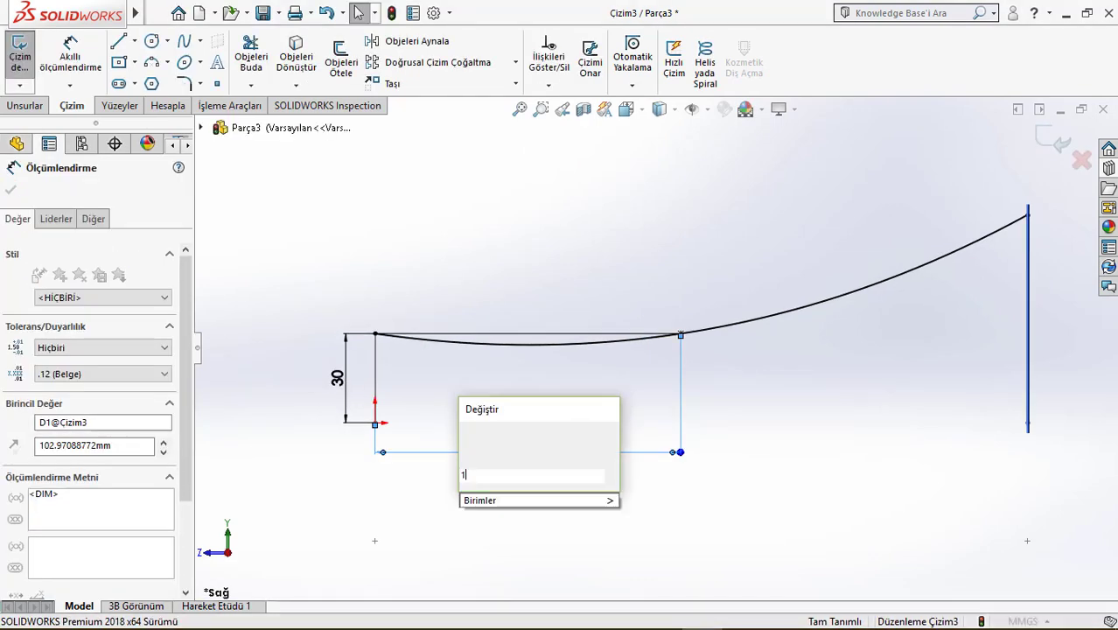
type("110")
key("Return")
left_click(1055, 141)
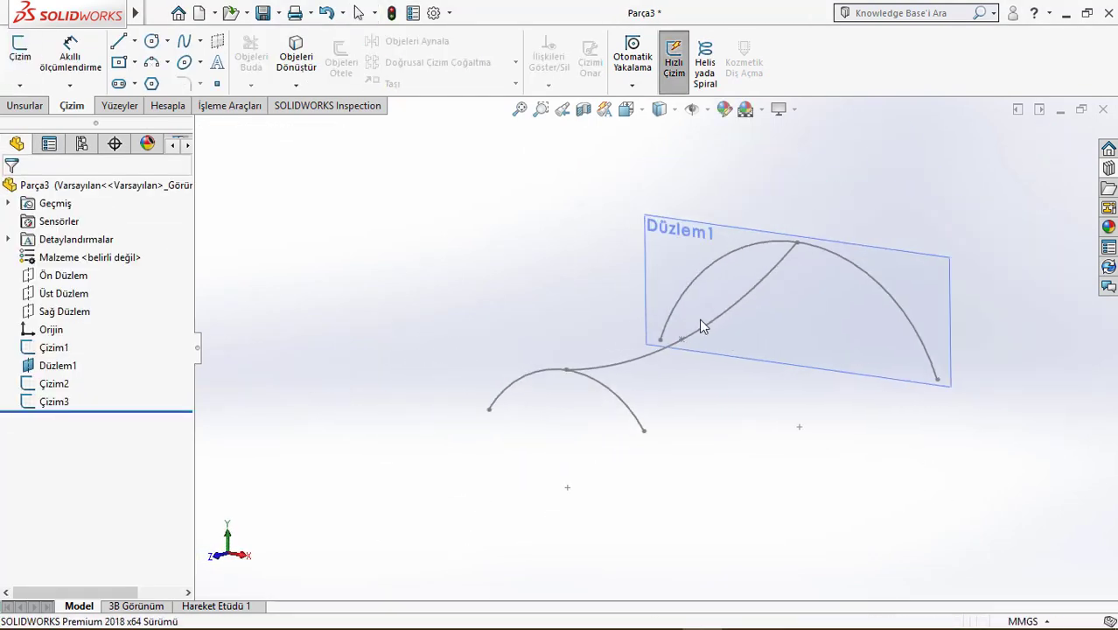
Loft a surface between Çizim1 and Çizim2, using Çizim3 as the guide curve.
left_click(123, 107)
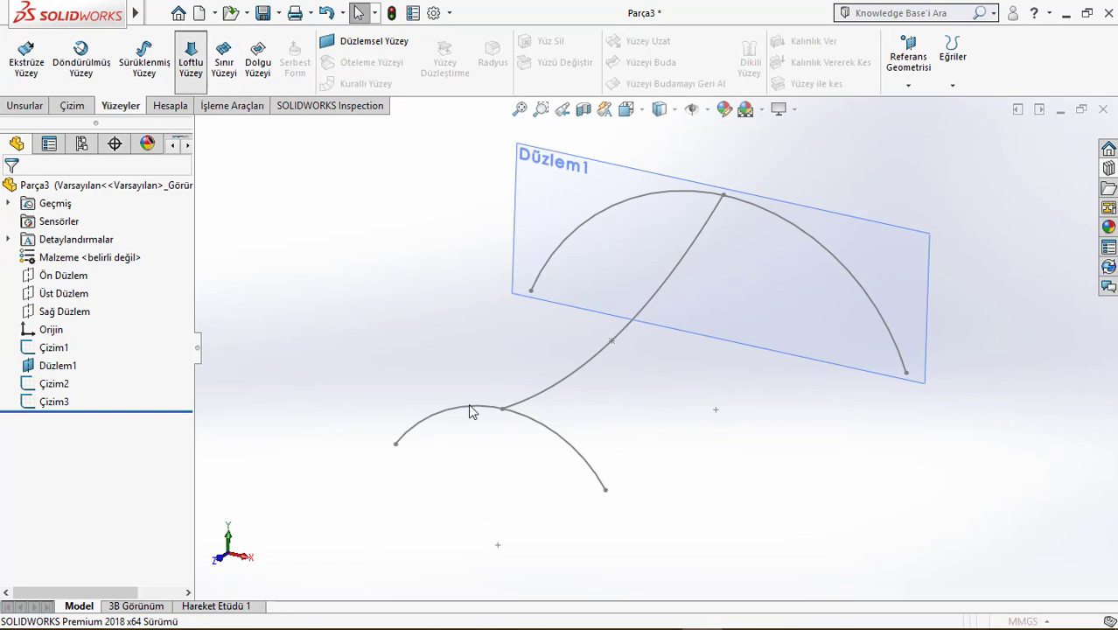
left_click(845, 270)
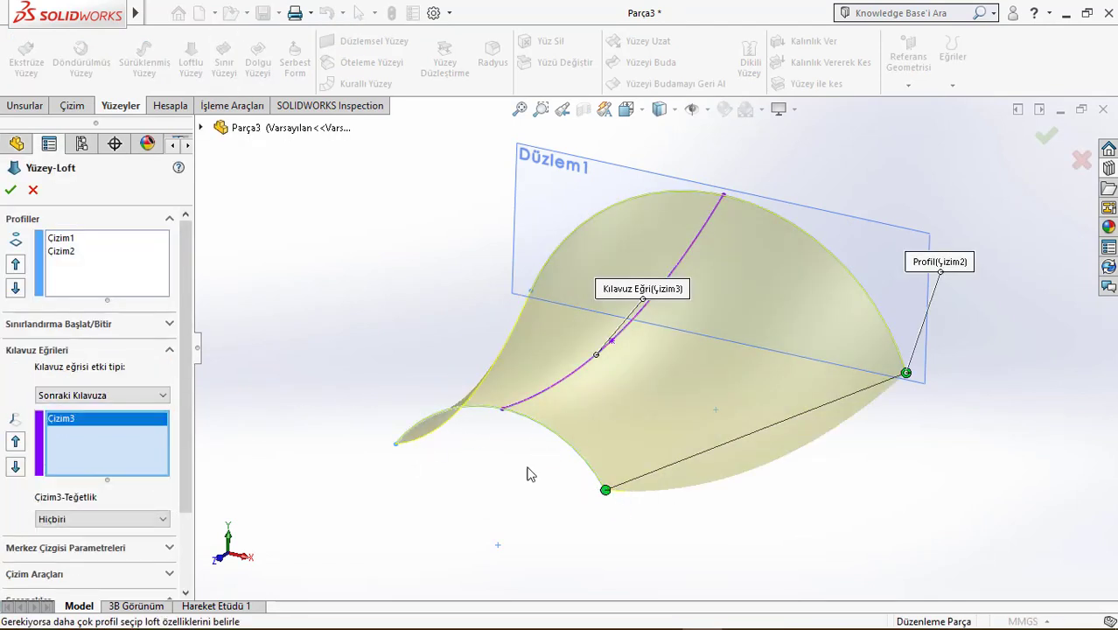
left_click(11, 190)
middle_click_drag(252, 434, 474, 378)
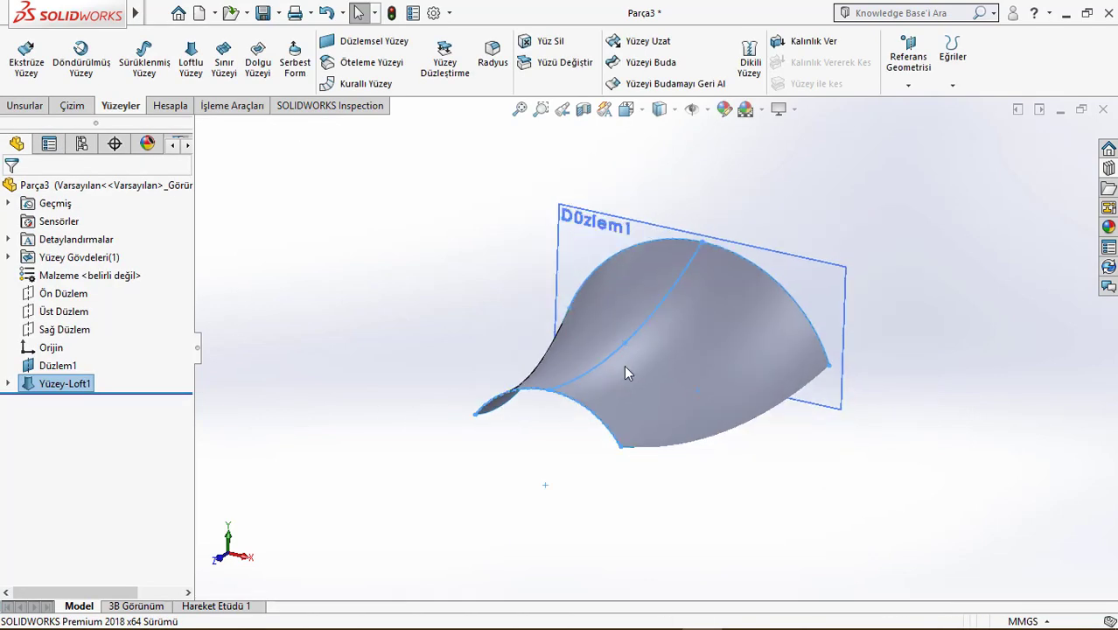
key("space")
left_click(470, 325)
Start a new sketch on Üst Düzlem, viewed head-on.
left_click(63, 311)
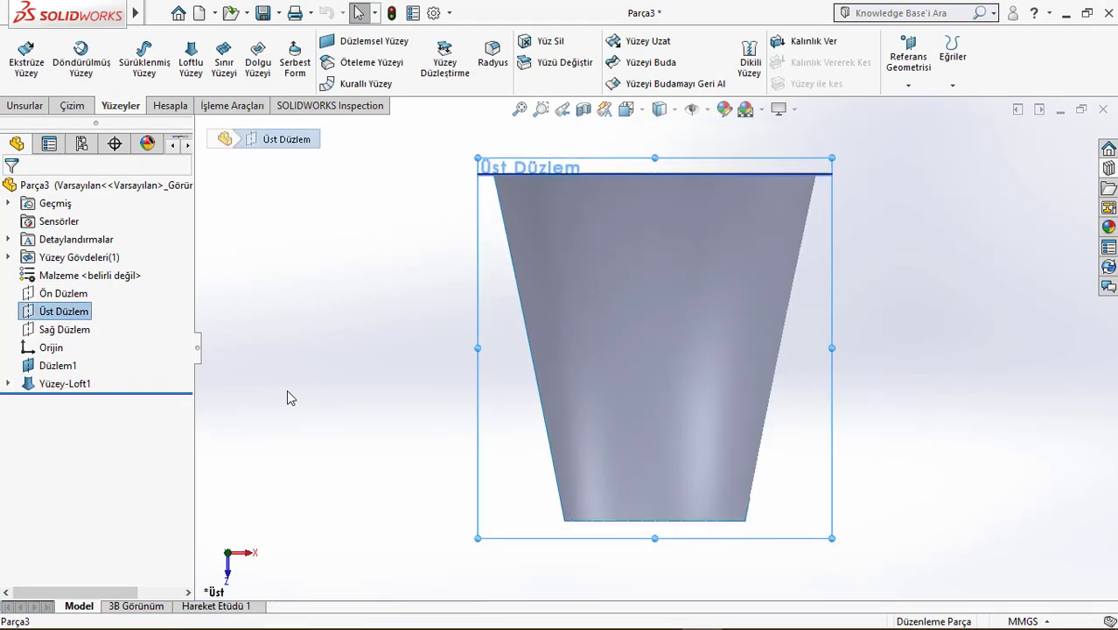
middle_click_drag(286, 389, 312, 286)
right_click(61, 311)
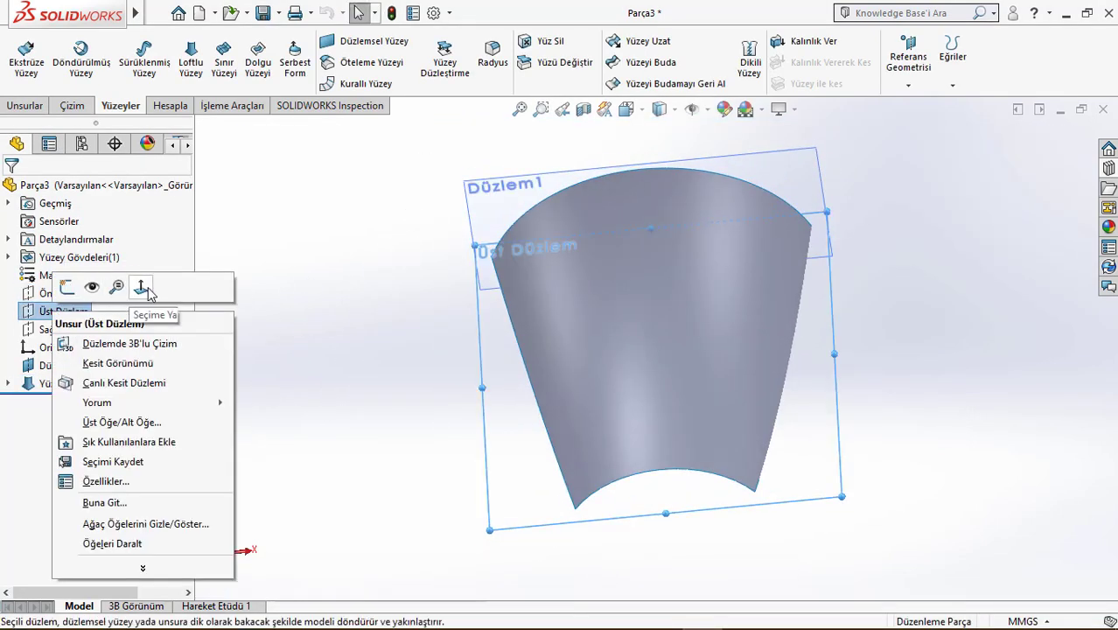
left_click(143, 292)
right_click(78, 312)
left_click(110, 278)
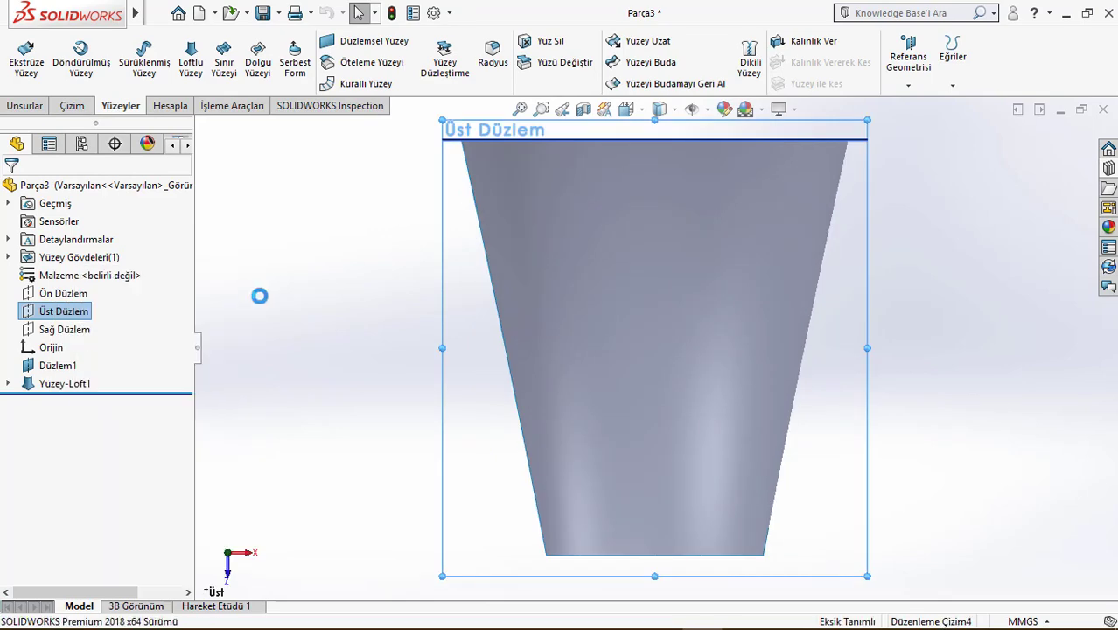
Draw an ellipse on the surface and make its axis vertical.
left_click(655, 377)
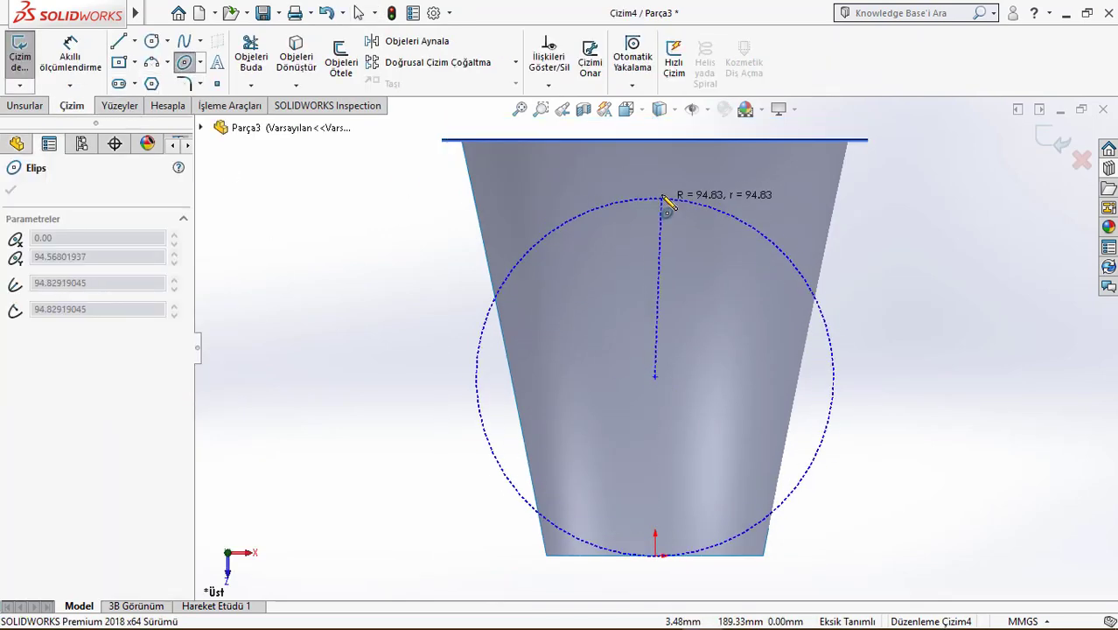
left_click(757, 303)
left_click_drag(652, 571, 662, 530)
left_click(656, 377)
left_click(663, 529, "ctrl")
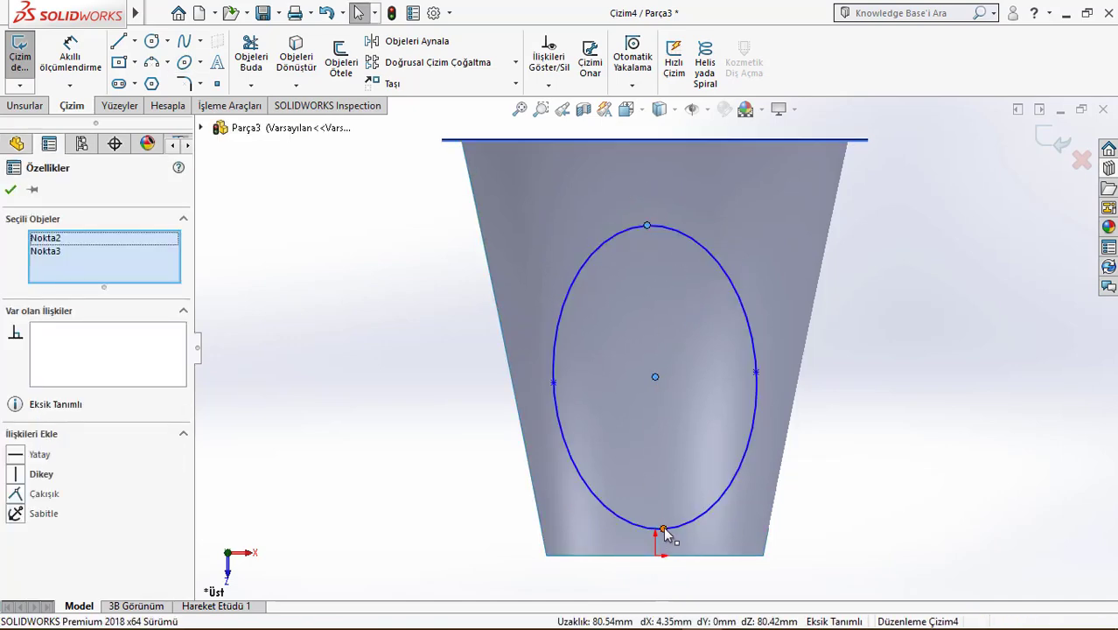
key("Escape")
left_click(661, 529, "ctrl")
left_click(749, 508)
Drag the ellipse centre and bottom point to reposition it lower on the surface.
left_click_drag(656, 374, 656, 335)
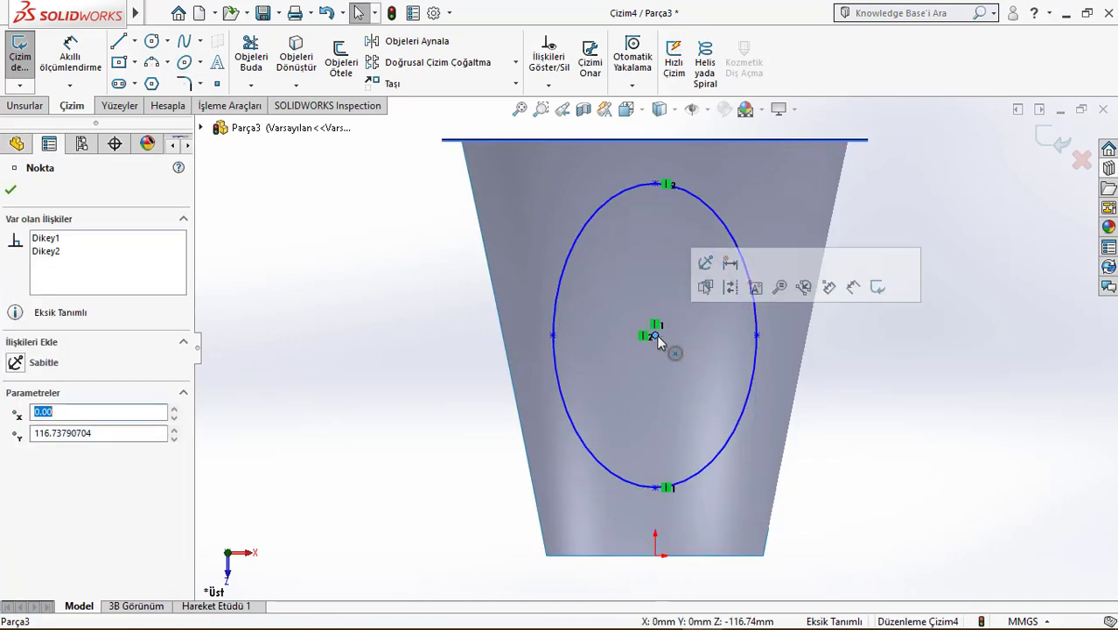
left_click(689, 190)
left_click_drag(658, 471, 656, 498)
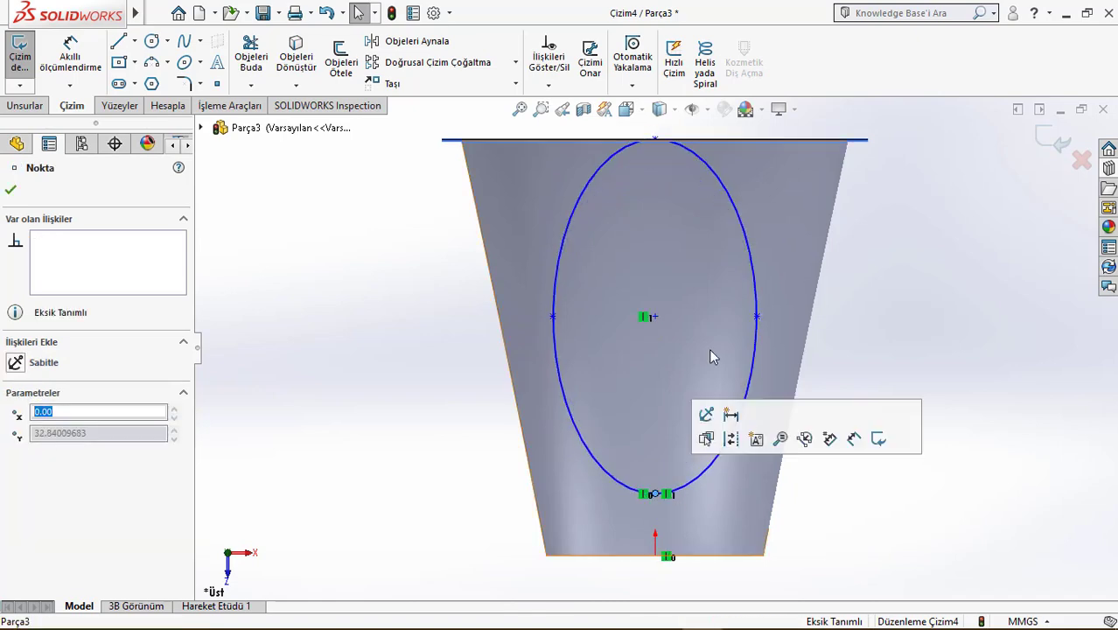
left_click_drag(750, 280, 736, 305)
key("Escape")
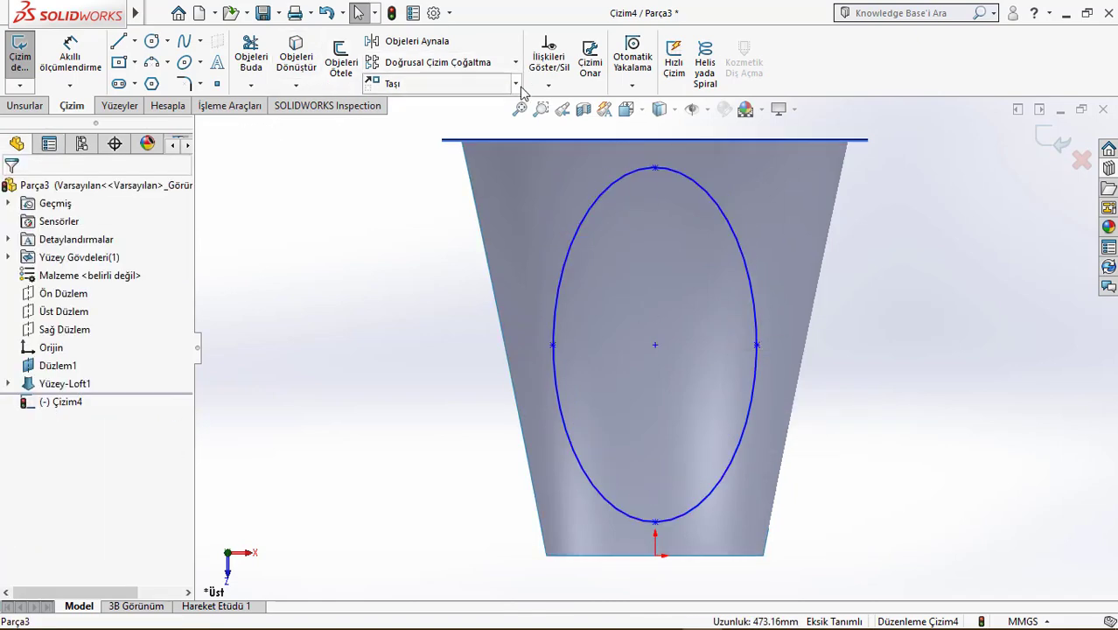
Fully define the ellipse, setting the bottom offset to 20 and the half-width to 55.
left_click(548, 85)
left_click(577, 142)
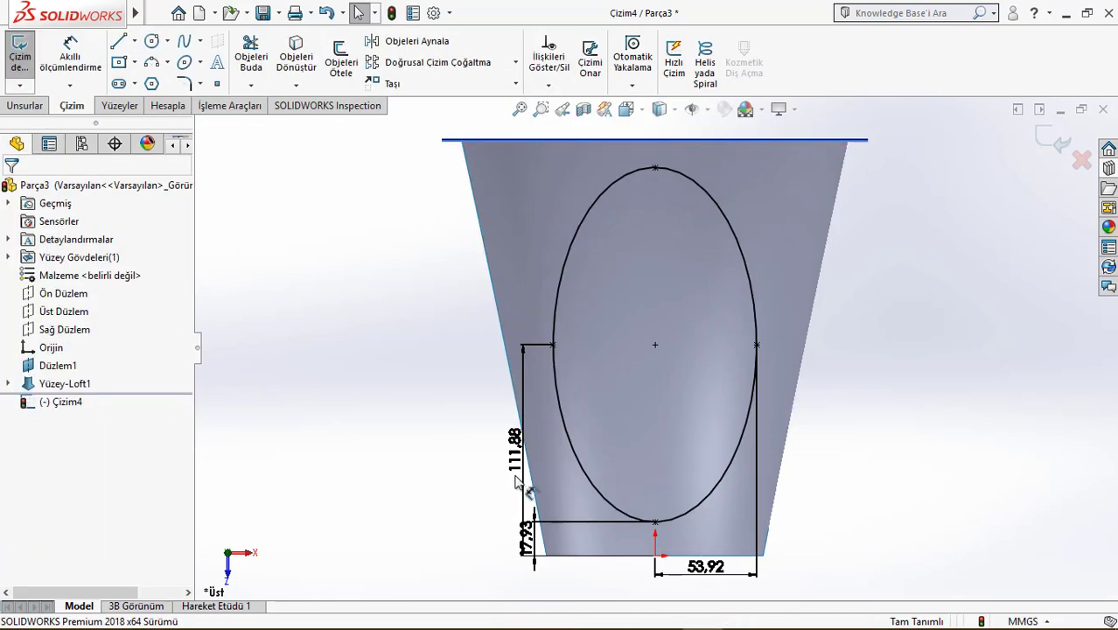
left_click(398, 431)
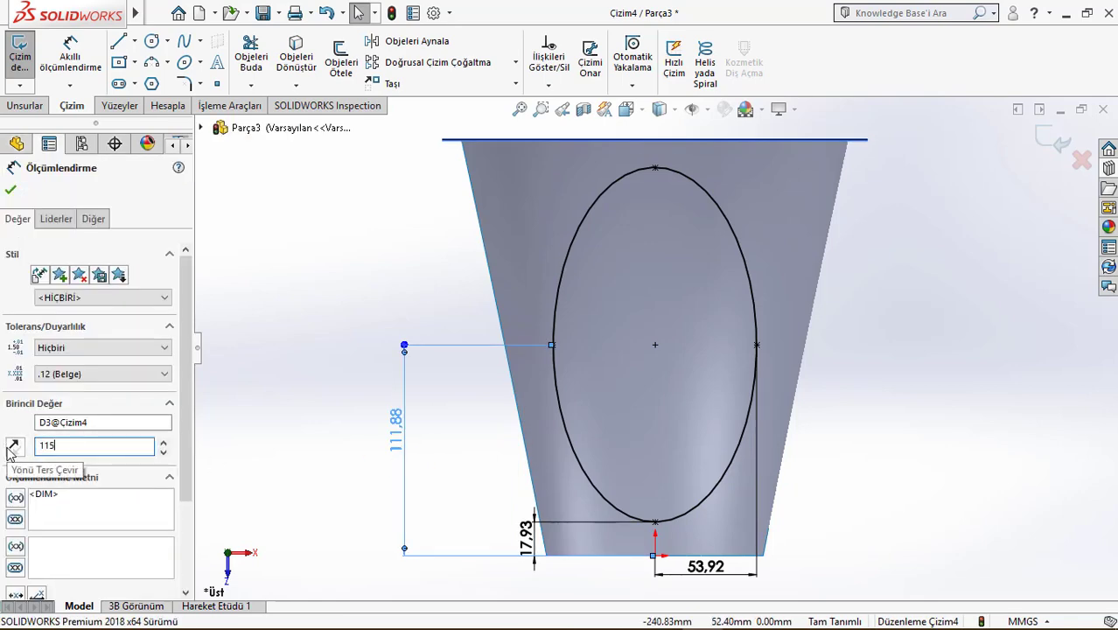
double_click(523, 529)
type("20")
key("Return")
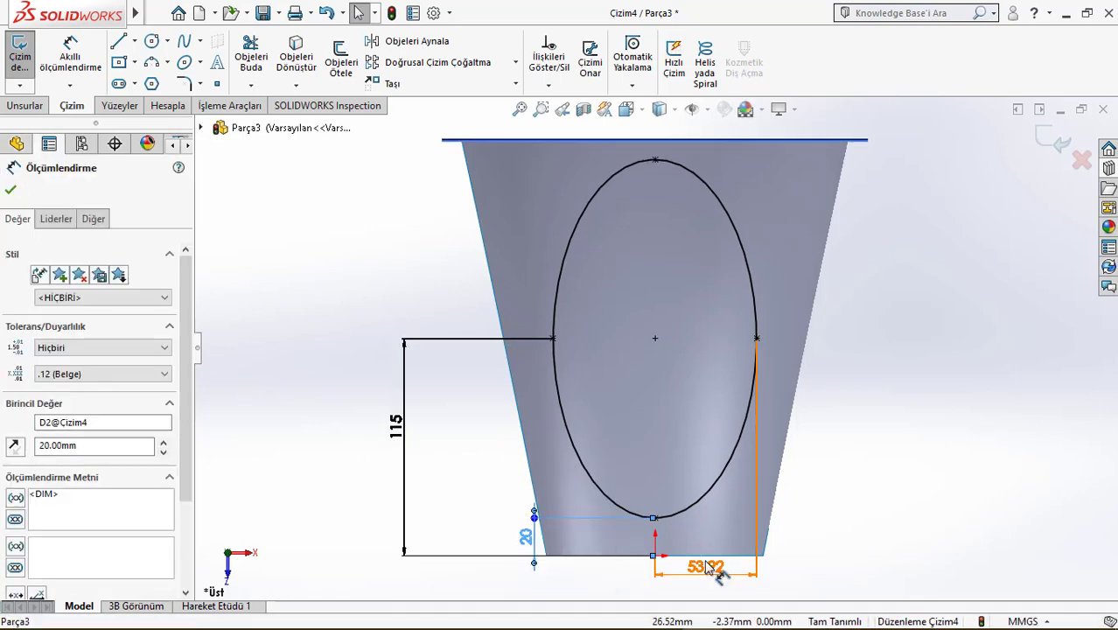
double_click(705, 566)
type("55")
key("Return")
Project the ellipse sketch onto the lofted surface as a split line.
left_click(1058, 142)
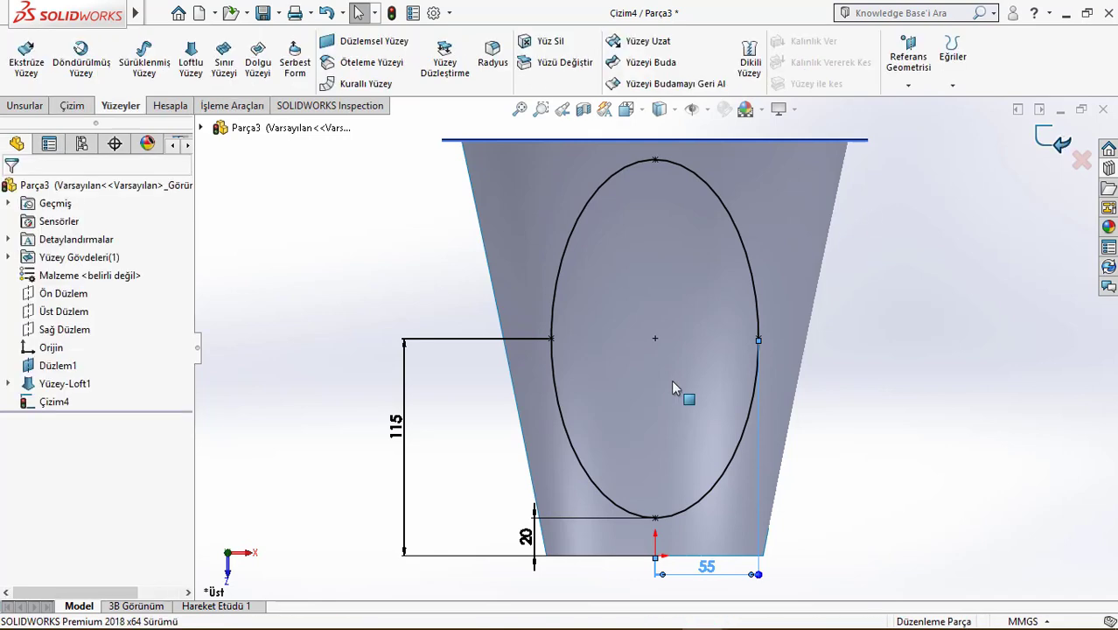
left_click(952, 85)
left_click(928, 103)
middle_click_drag(572, 505, 575, 351)
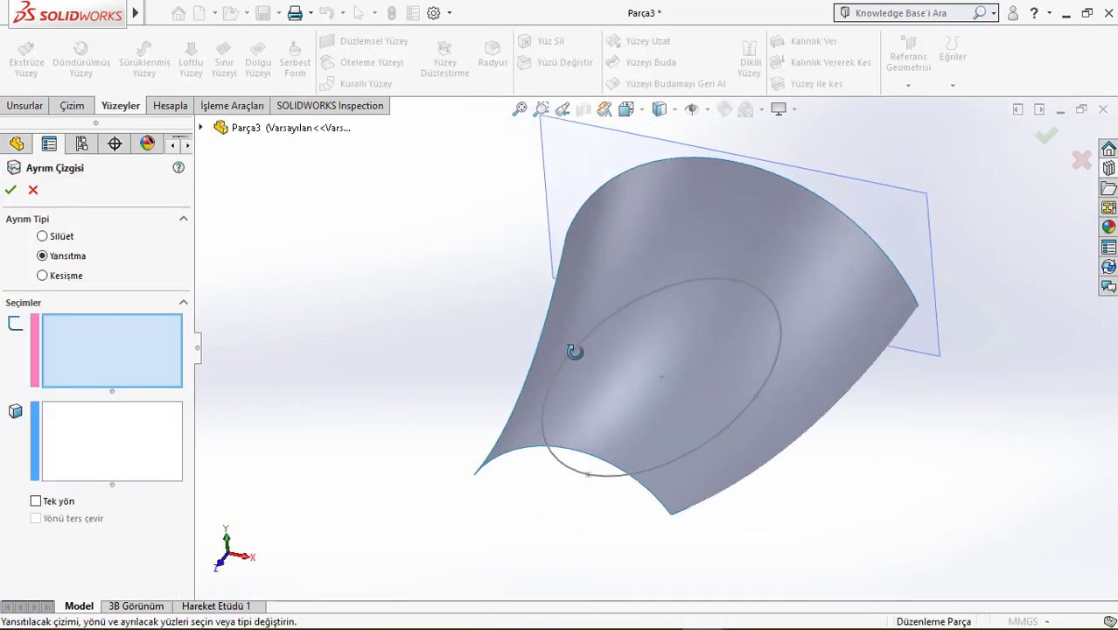
left_click(711, 445)
left_click(569, 376)
left_click(11, 190)
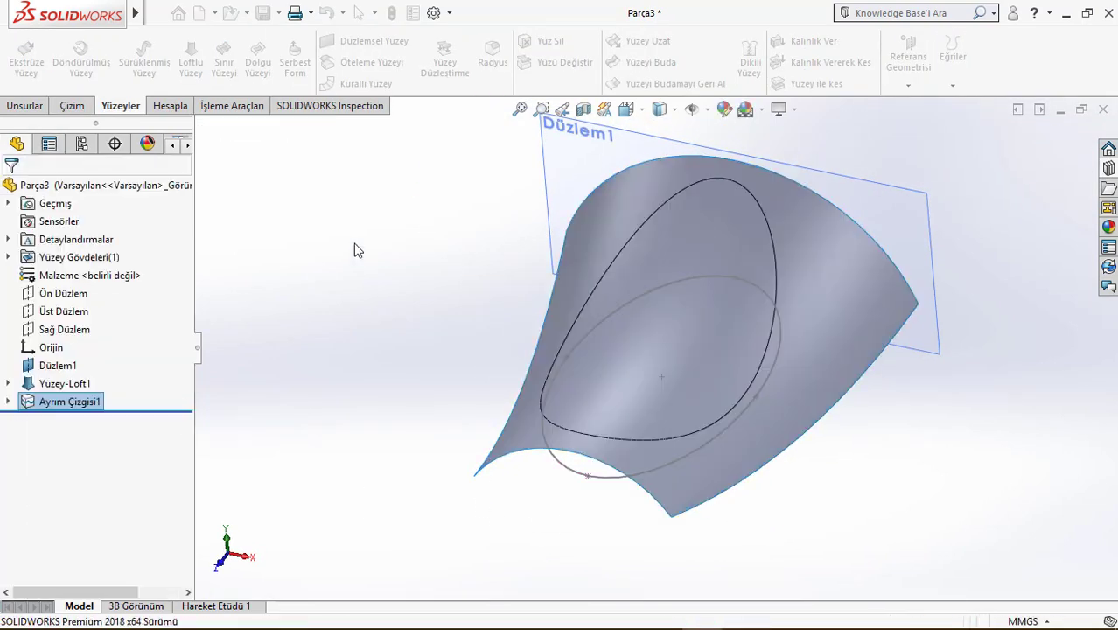
Delete the outer face of the split surface, leaving the elliptical patch.
left_click(805, 281)
left_click(547, 41)
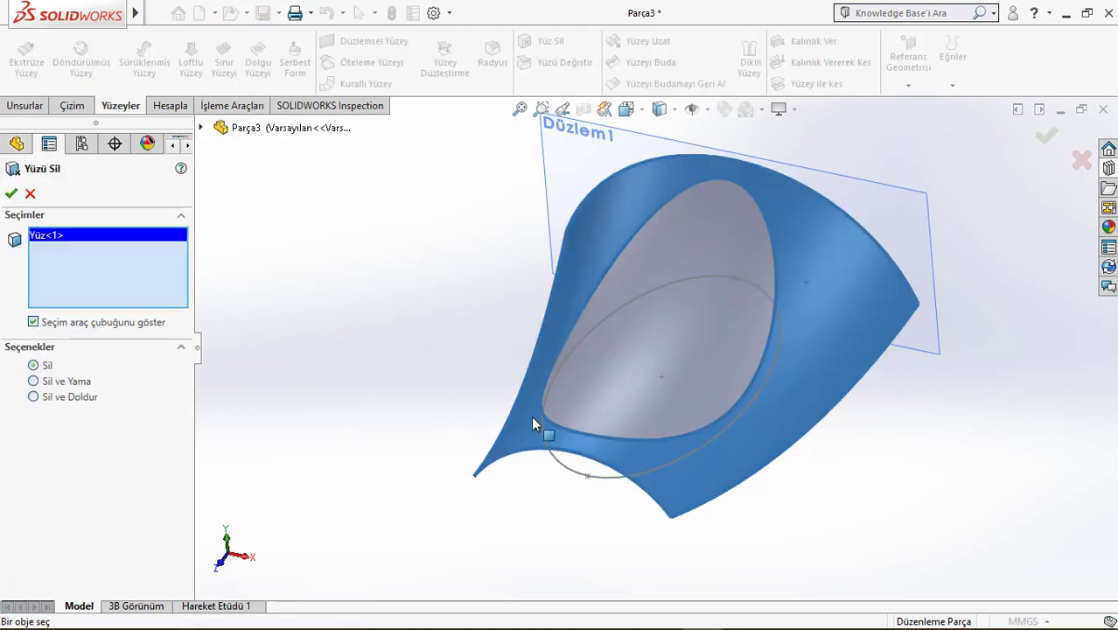
left_click(10, 193)
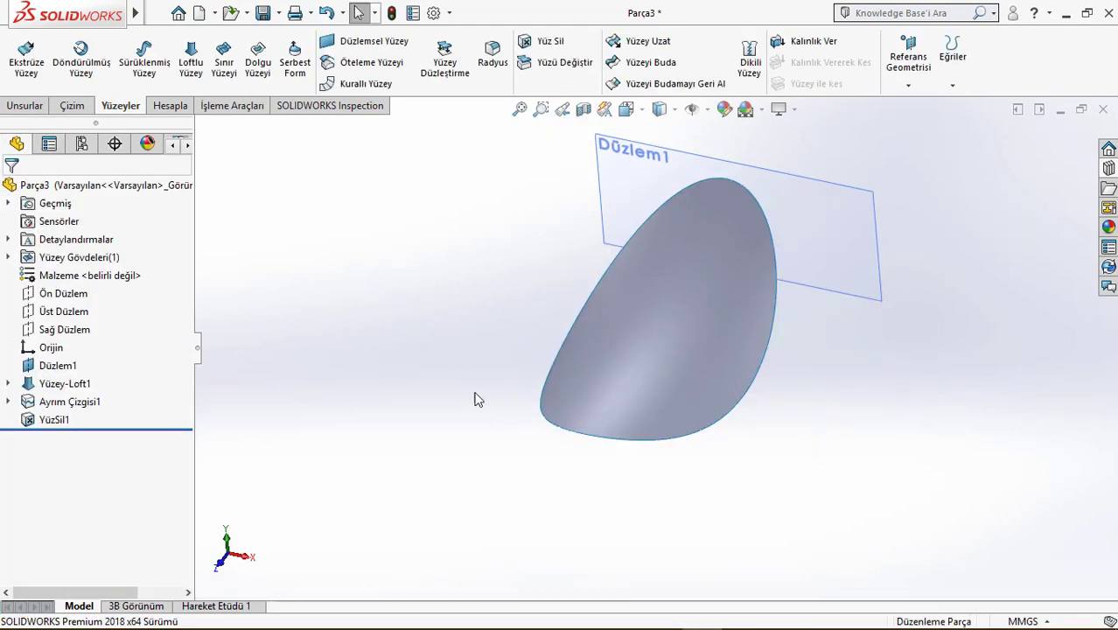
Hide Düzlem1 and begin thickening the egg-shaped patch.
right_click(822, 200)
left_click(859, 164)
key("space")
left_click(587, 349)
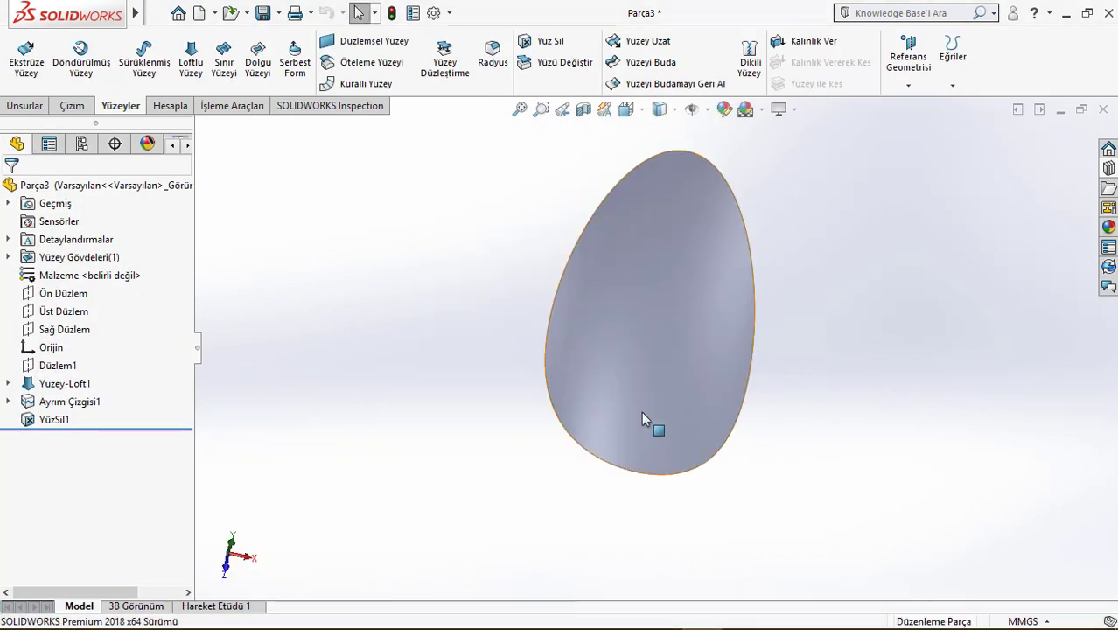
mouse_move(641, 419)
middle_mouse_down()
mouse_move(612, 288)
mouse_move(599, 300)
middle_mouse_up()
left_click(810, 41)
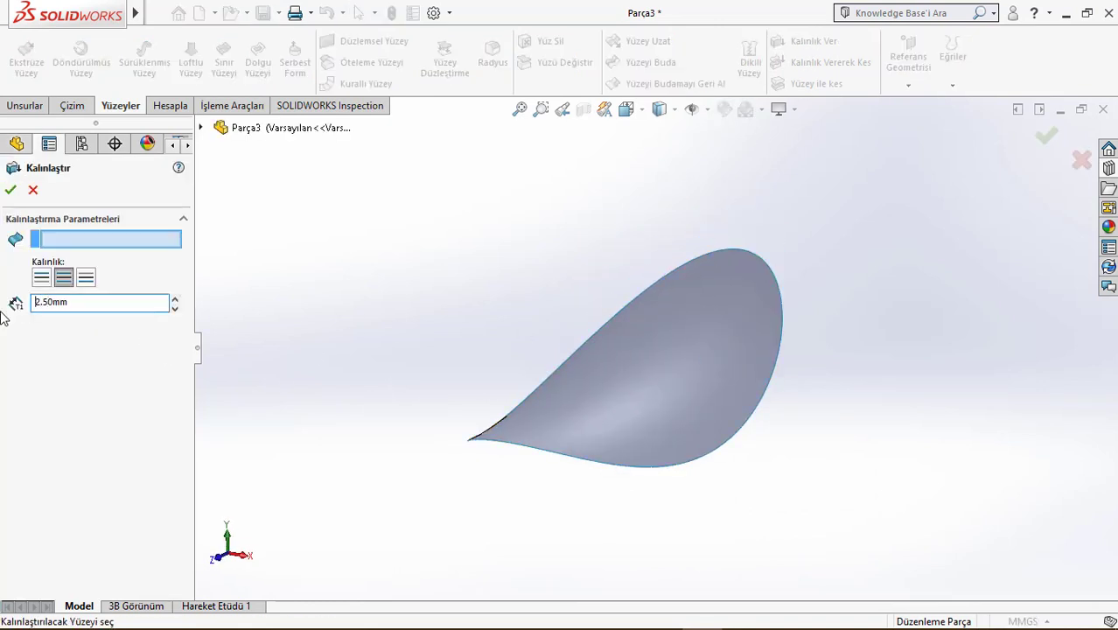
Thicken the egg-shaped patch into a solid and round it with a three-face full-round fillet.
left_click(656, 357)
left_click(10, 190)
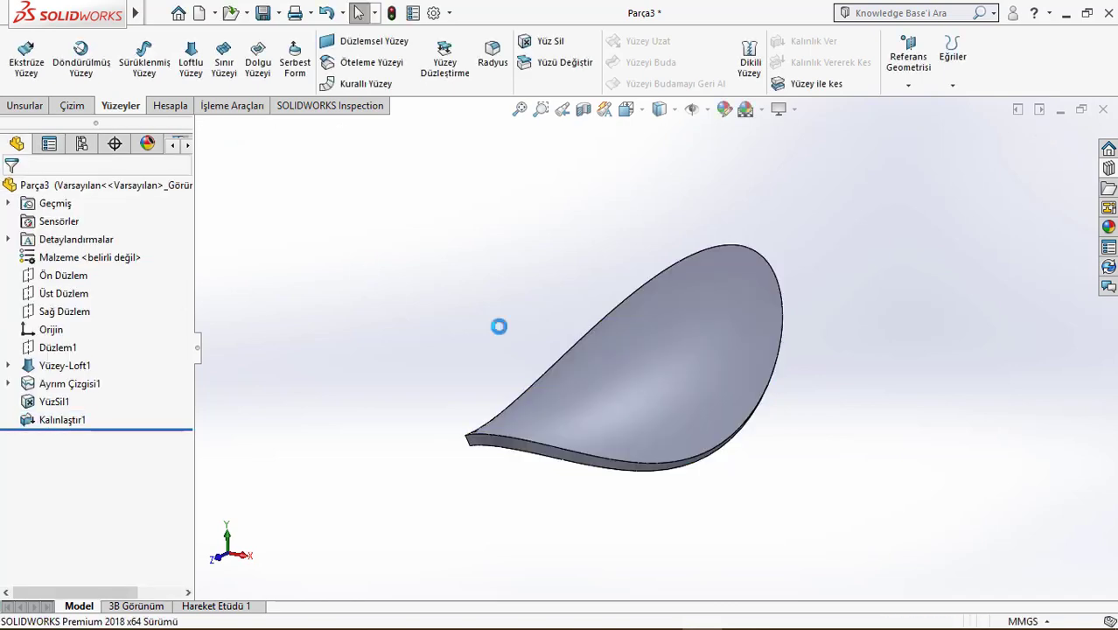
left_click(36, 108)
left_click(524, 53)
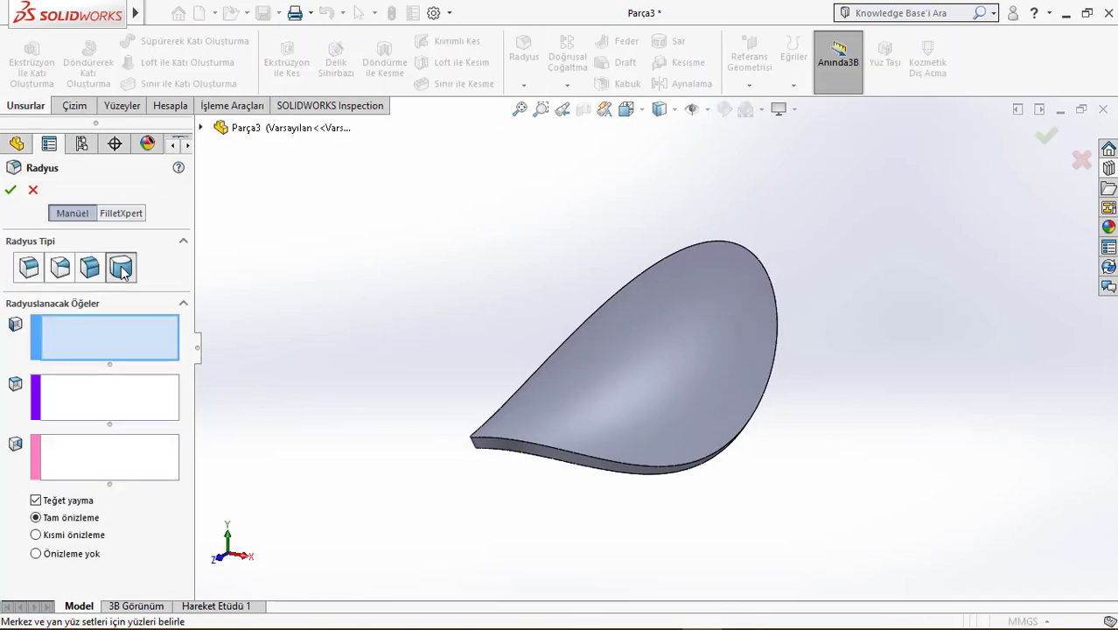
left_click(676, 459)
left_click(465, 447)
mouse_move(340, 454)
middle_mouse_down()
mouse_move(602, 429)
mouse_move(602, 591)
middle_mouse_up()
left_click(592, 384)
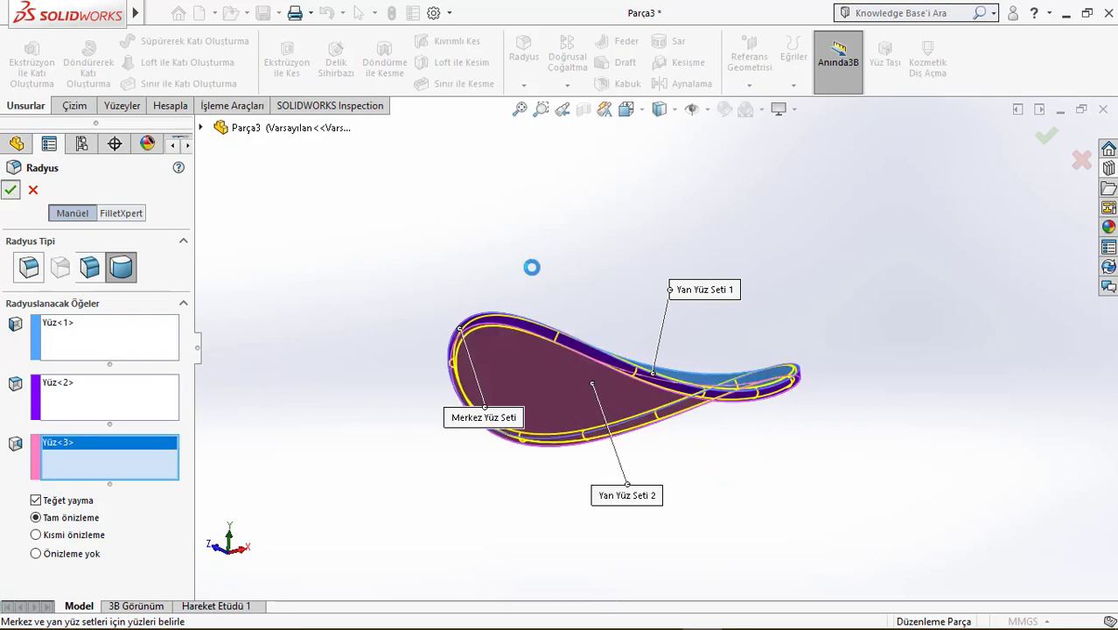
key("space")
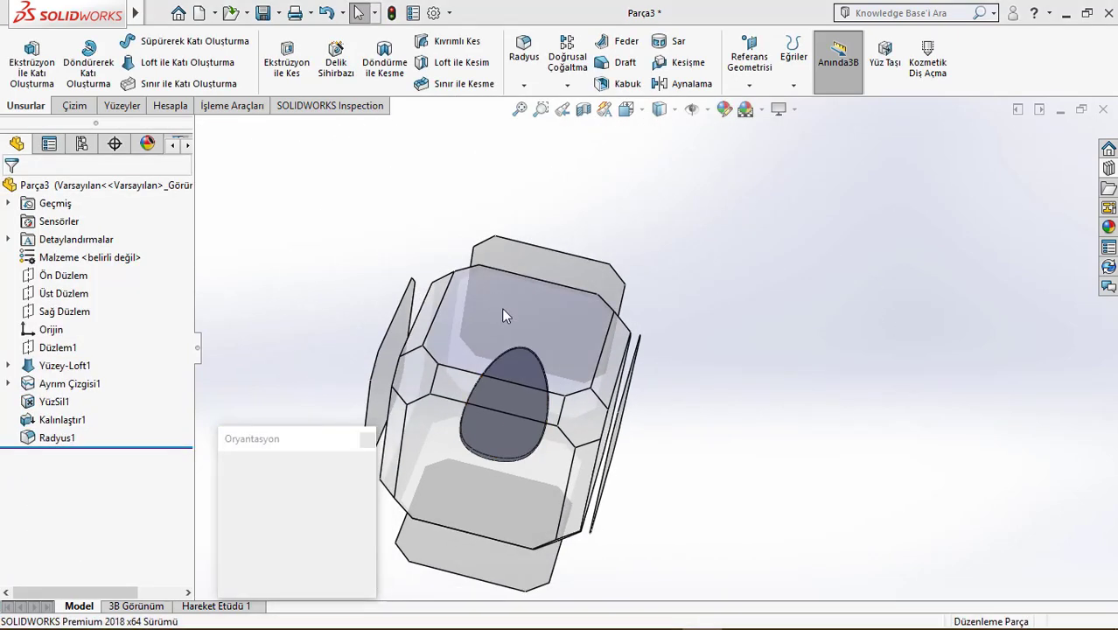
Create reference plane Düzlem2 offset from Üst Düzlem above the shell.
left_click(502, 308)
mouse_move(684, 302)
middle_mouse_down()
mouse_move(612, 374)
mouse_move(619, 345)
mouse_move(674, 393)
middle_mouse_up()
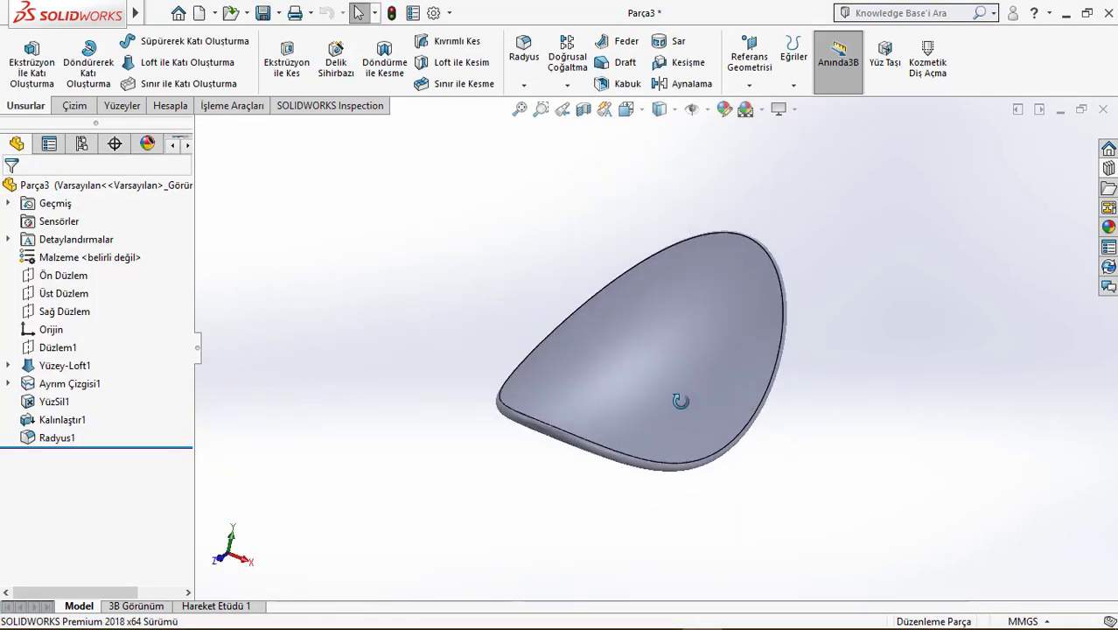
left_click_drag(385, 446, 386, 284, "ctrl")
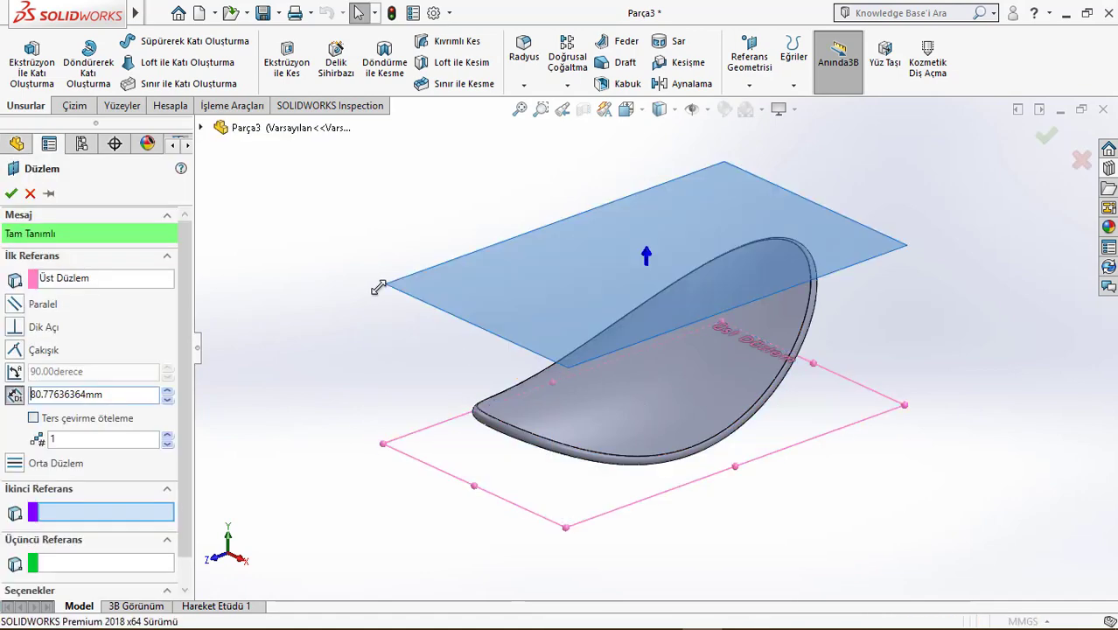
type("0")
key("Return")
key("Return")
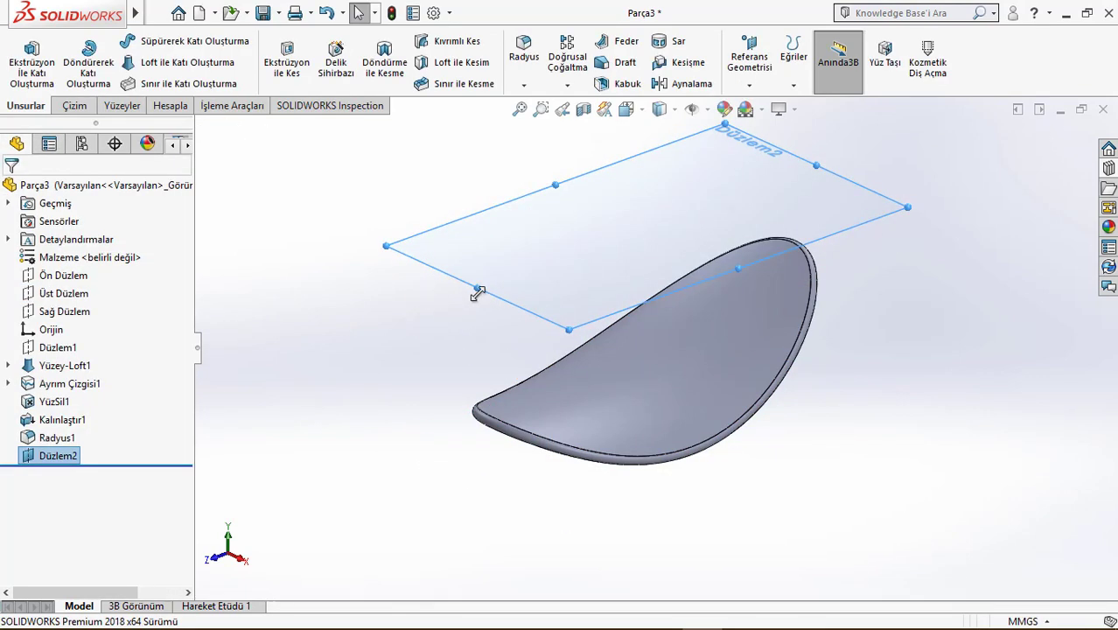
key("space")
left_click(551, 337)
Start sketch Çizim5 on Düzlem2 and draw a vertical line up from the shell's bottom.
left_click(649, 182)
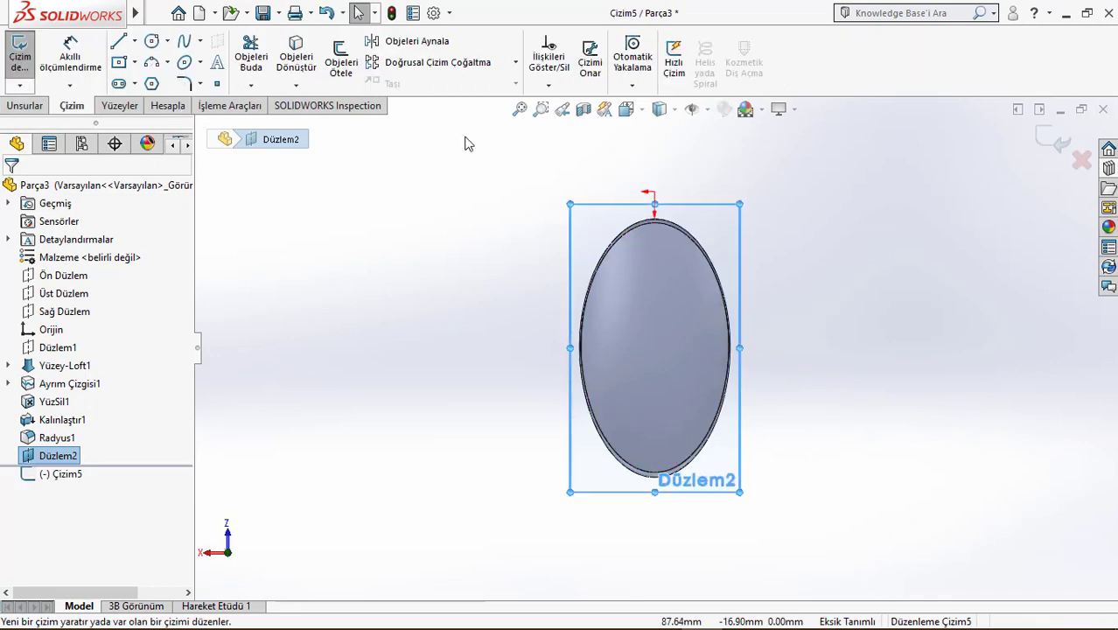
left_click(126, 43)
scroll(649, 388, "up", 3)
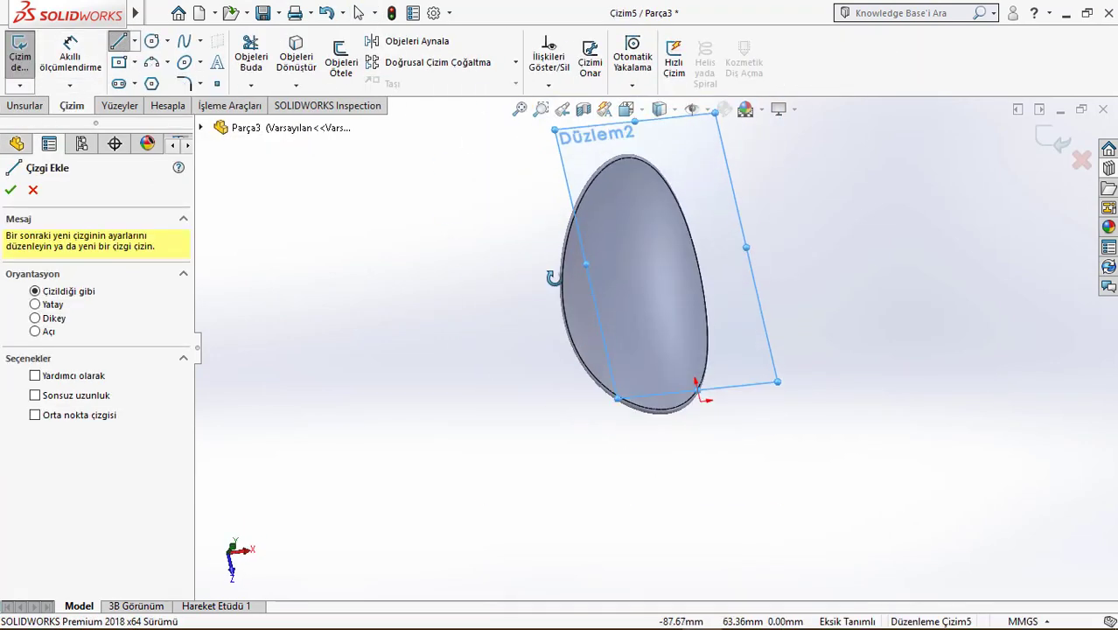
mouse_move(650, 388)
middle_mouse_down()
mouse_move(537, 187)
mouse_move(525, 250)
middle_mouse_up()
key("space")
left_click(503, 358)
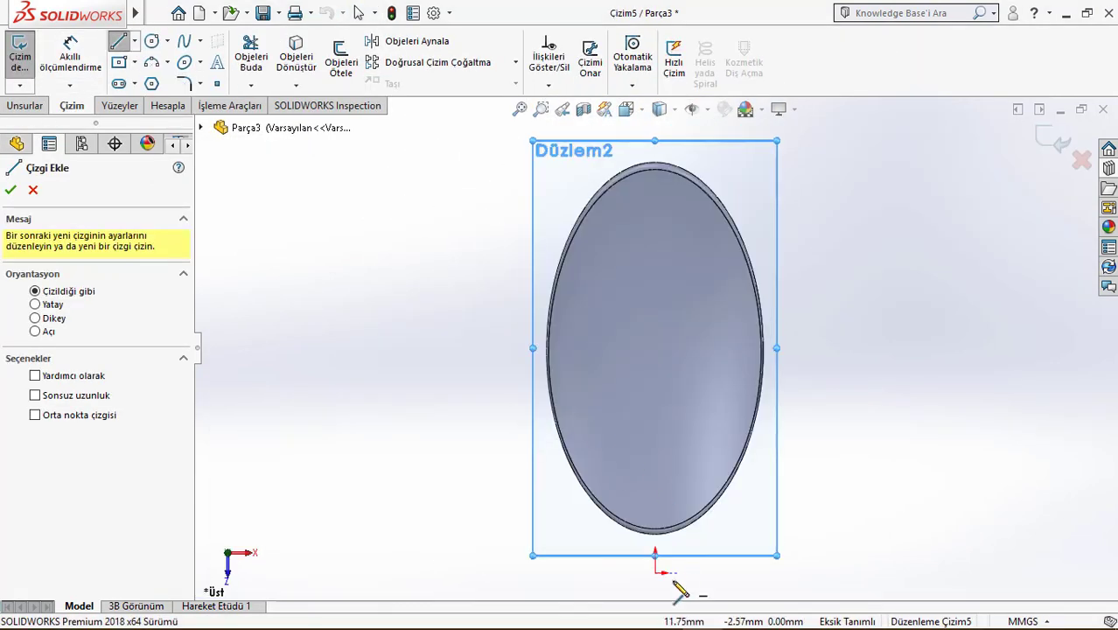
left_click(656, 572)
left_click(662, 332)
key("Escape")
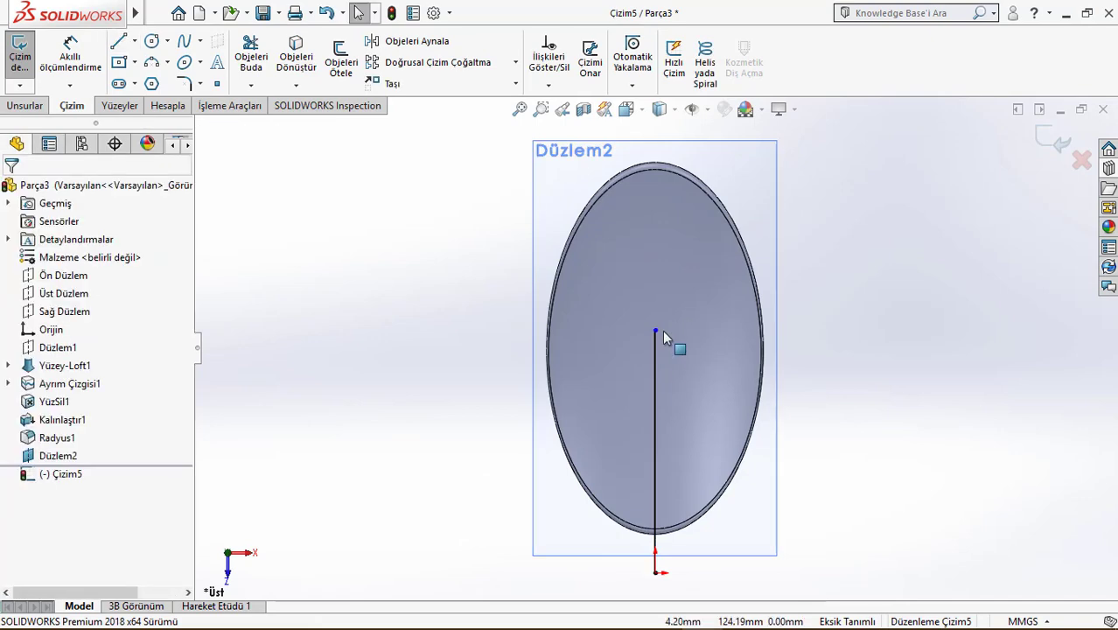
Draw a three-point arc and centre it on the vertical line with a midpoint relation.
left_click(156, 63)
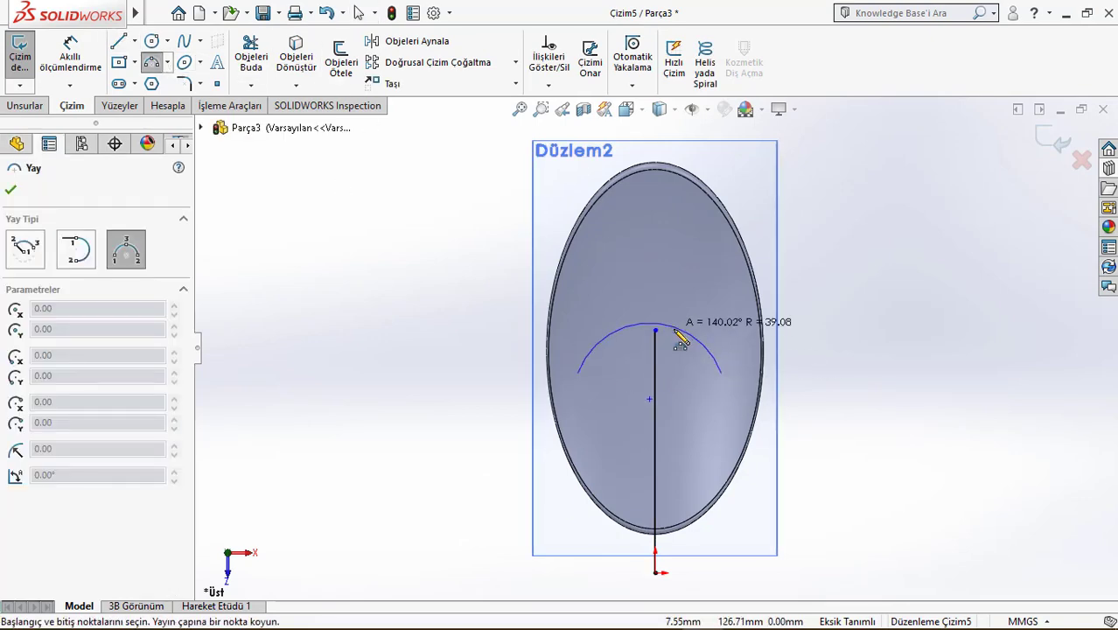
left_click(681, 342)
key("Escape")
left_click(659, 418)
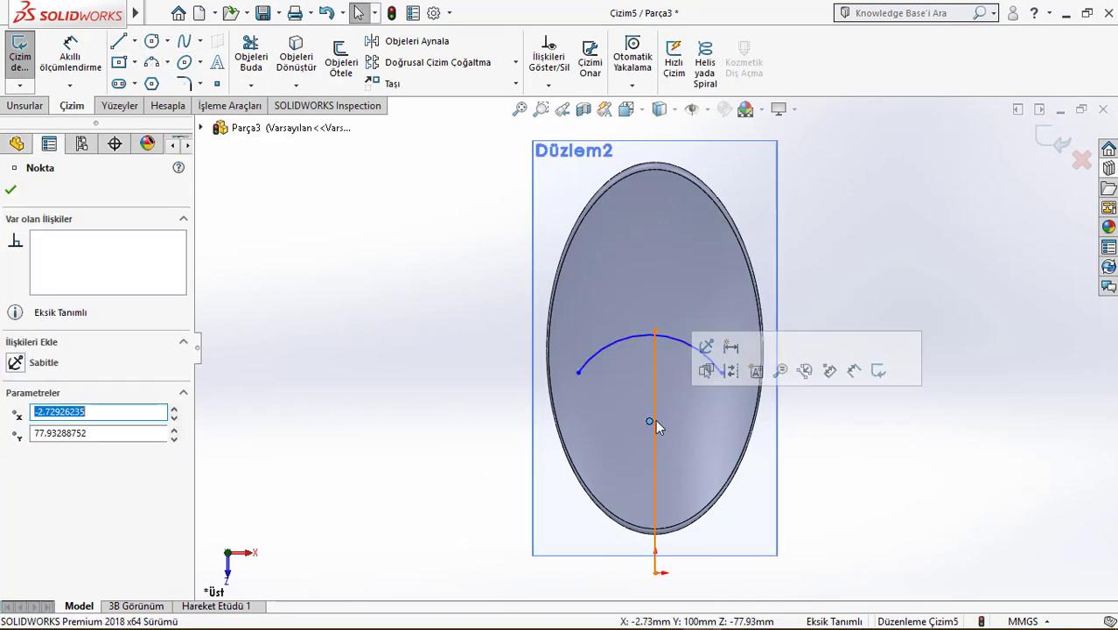
left_click(655, 419)
left_click(718, 369, "ctrl")
left_click(700, 339)
left_click(662, 340)
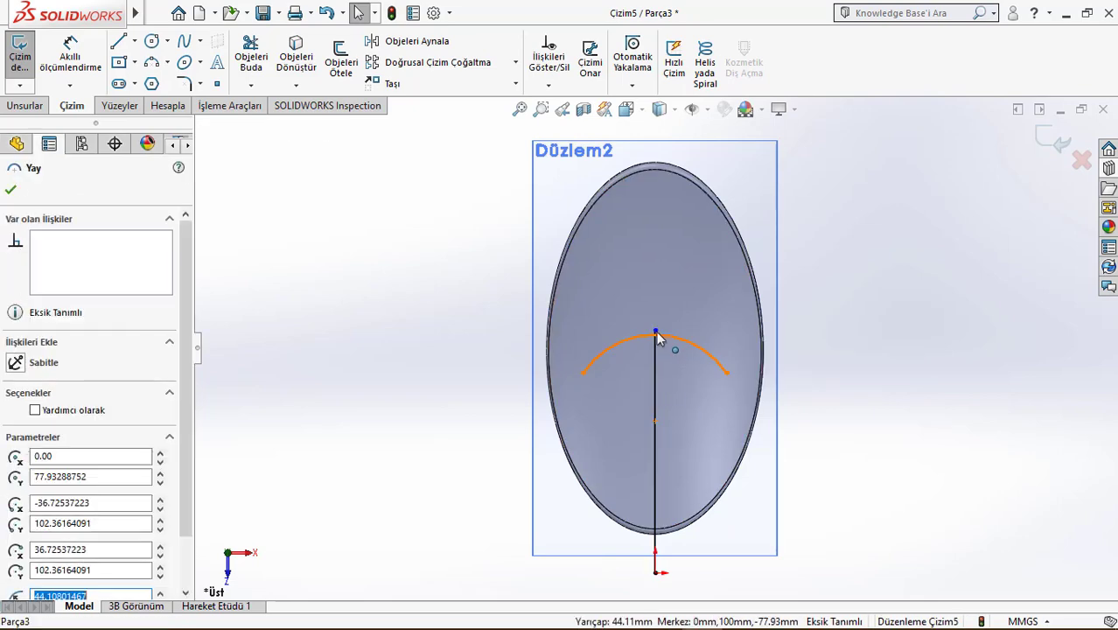
left_click(656, 331, "ctrl")
left_click(730, 262)
Dimension the arc top 120 above the origin and the arc radius R45.
key("d")
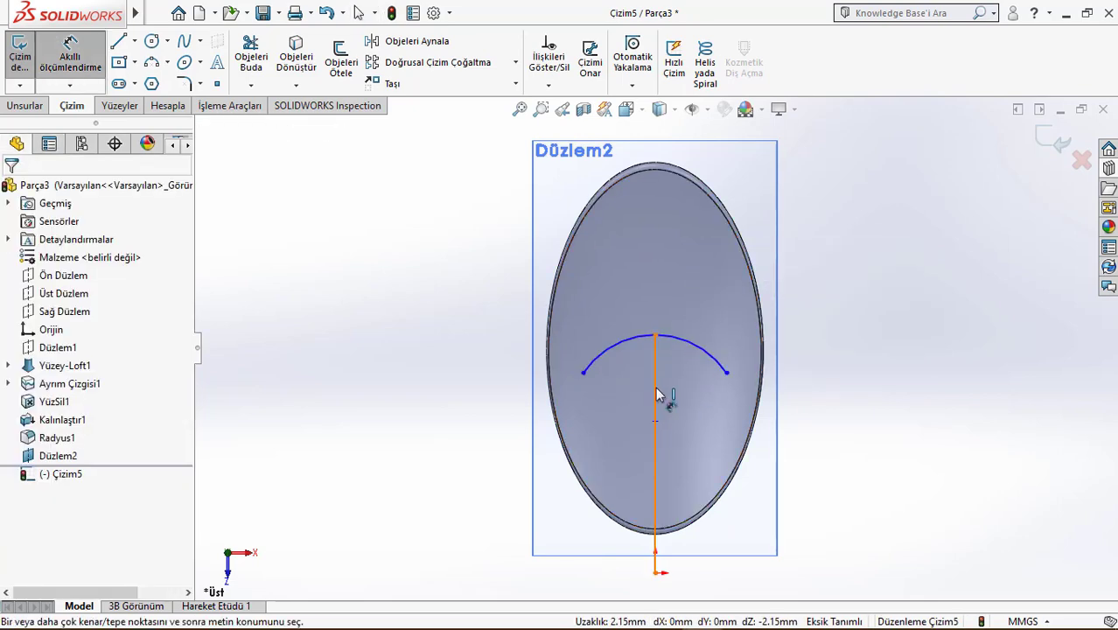
left_click(656, 335)
left_click(656, 572)
left_click(842, 425)
type("120")
key("Return")
key("Escape")
left_click(586, 374)
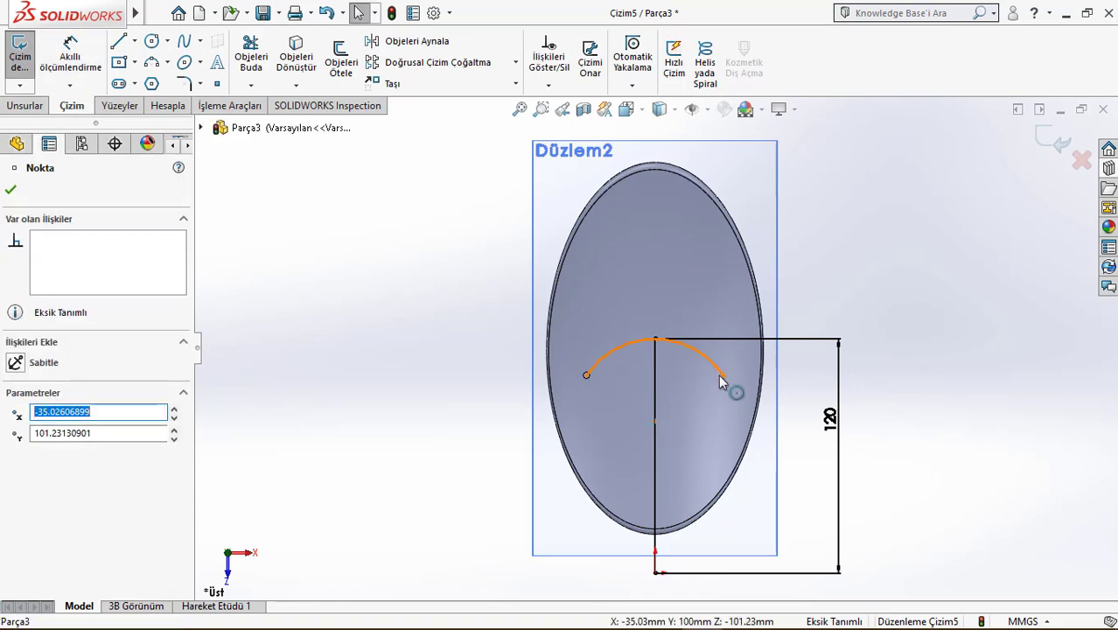
left_click(723, 374, "ctrl")
key("d")
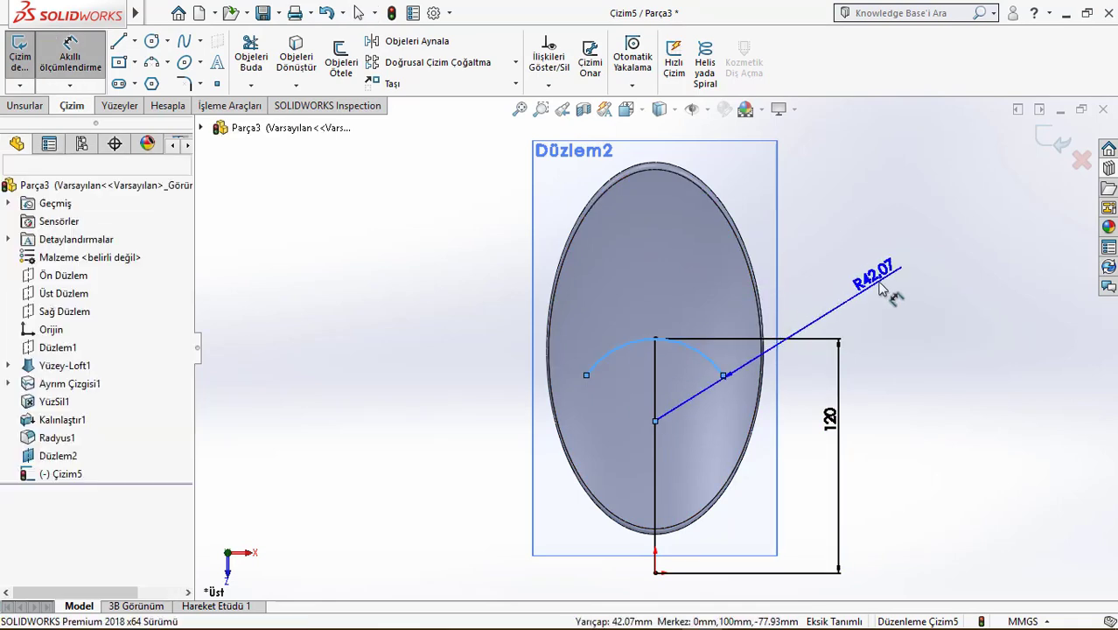
left_click(882, 290)
type("45")
key("Return")
key("Escape")
Convert the vertical line and the arc to construction geometry.
left_click(656, 368)
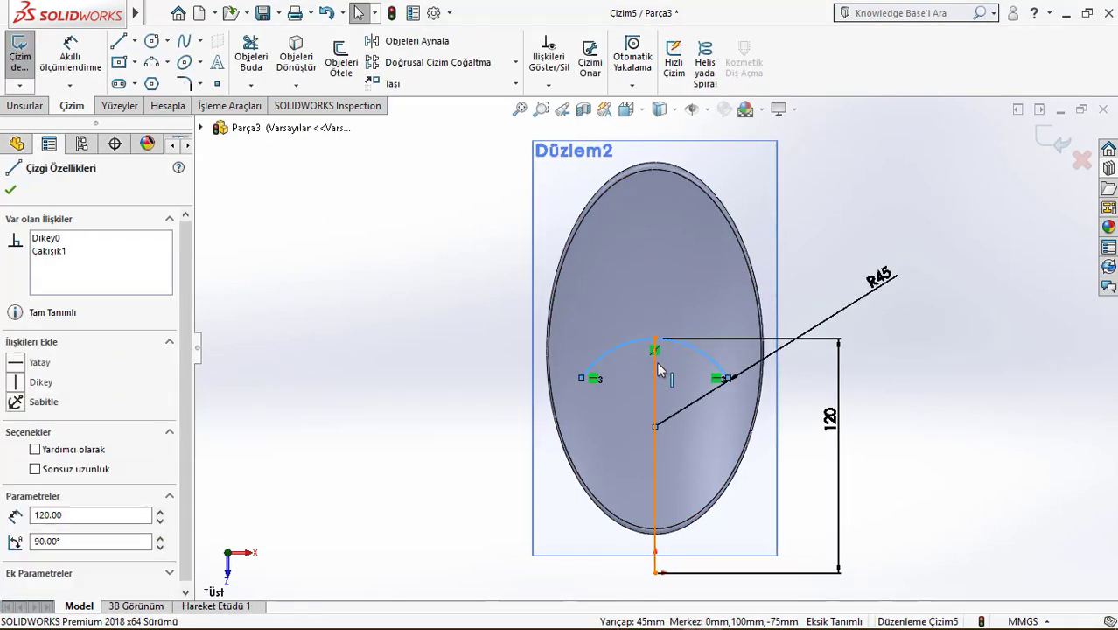
left_click(691, 346, "ctrl")
left_click(729, 308)
left_click(849, 213)
left_click(593, 364)
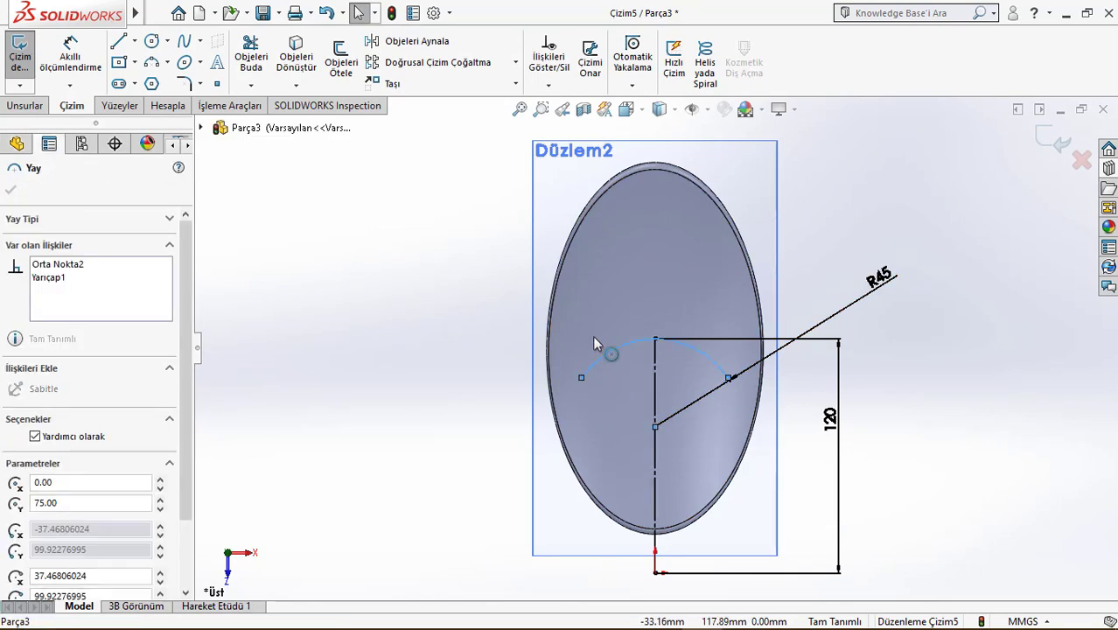
left_click(573, 355)
scroll(687, 344, "up", 1)
Add sketch text |Y| along arc Yay1 with an adjusted font height.
key("t")
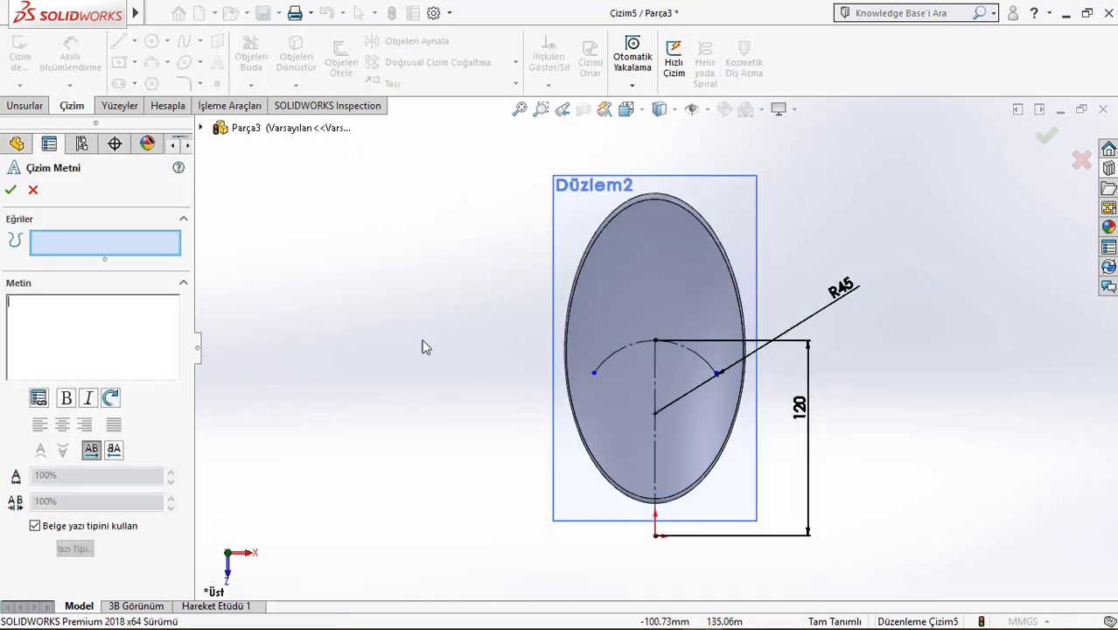
left_click(605, 379)
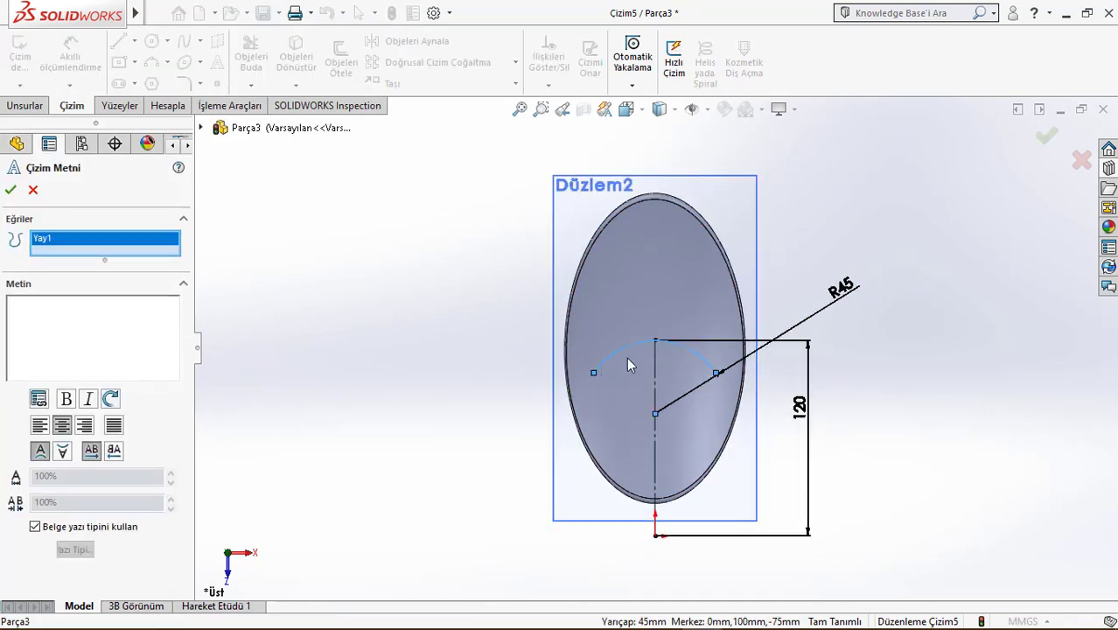
left_click(125, 355)
type("I Y I")
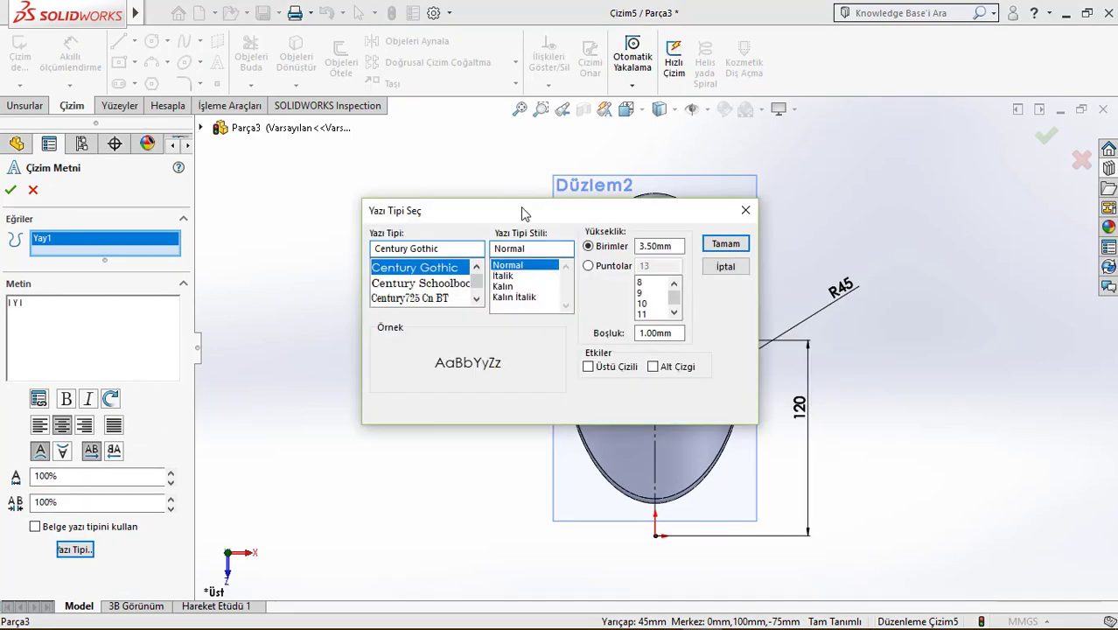
left_click_drag(521, 207, 188, 198)
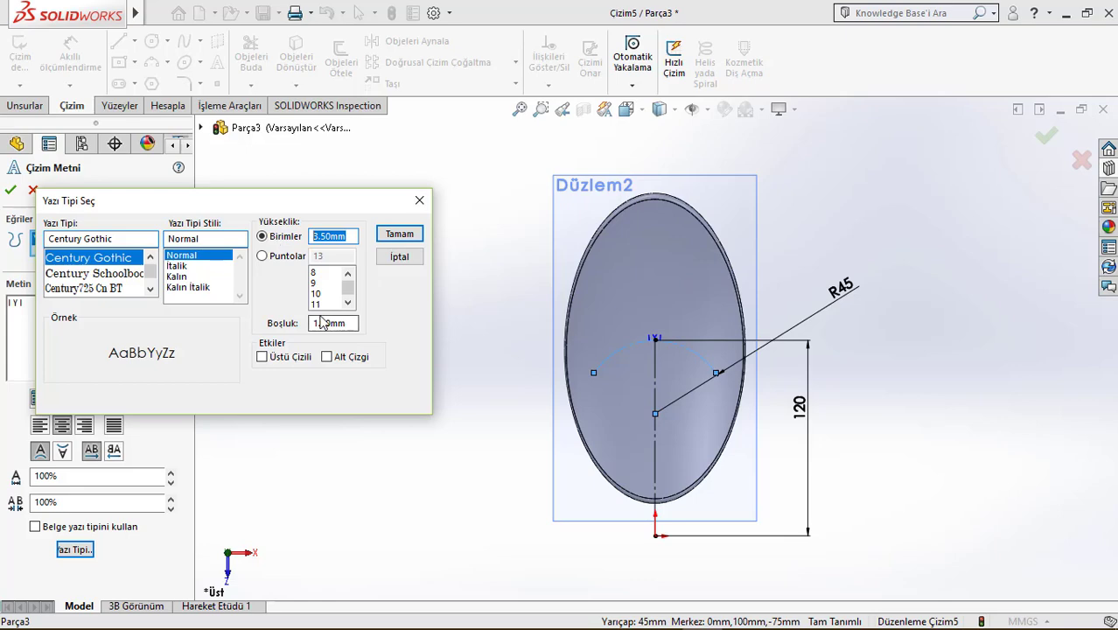
key("Return")
left_click(9, 190)
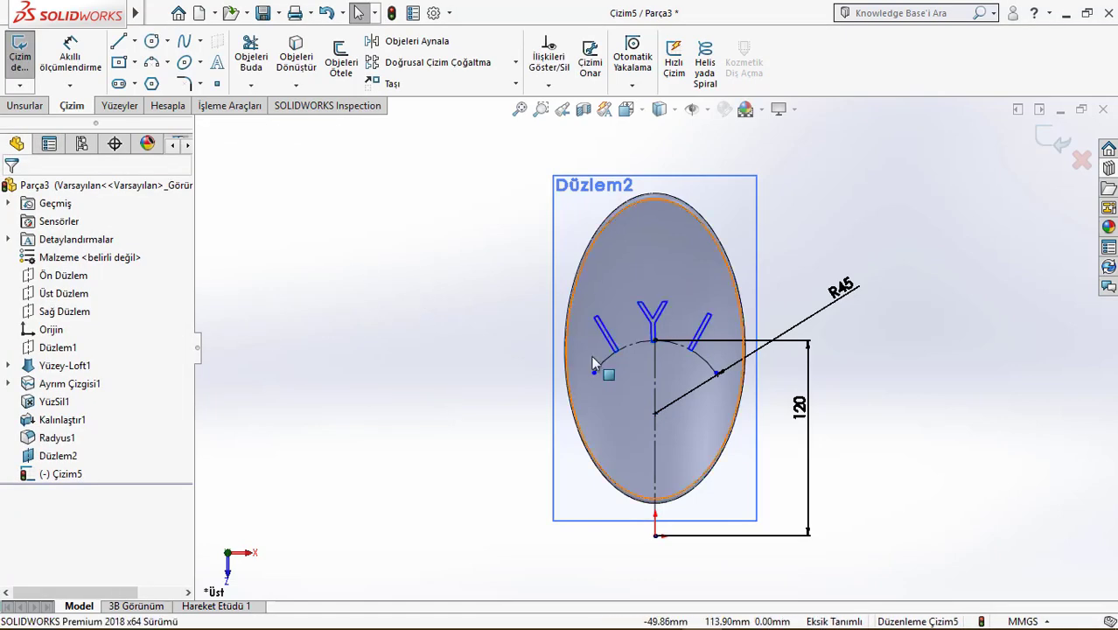
Extruded-cut the text into the shell with end condition Yüzeyden ötele, 10.00mm from the face.
scroll(591, 355, "down", 3)
middle_click_drag(591, 356, 1024, 167)
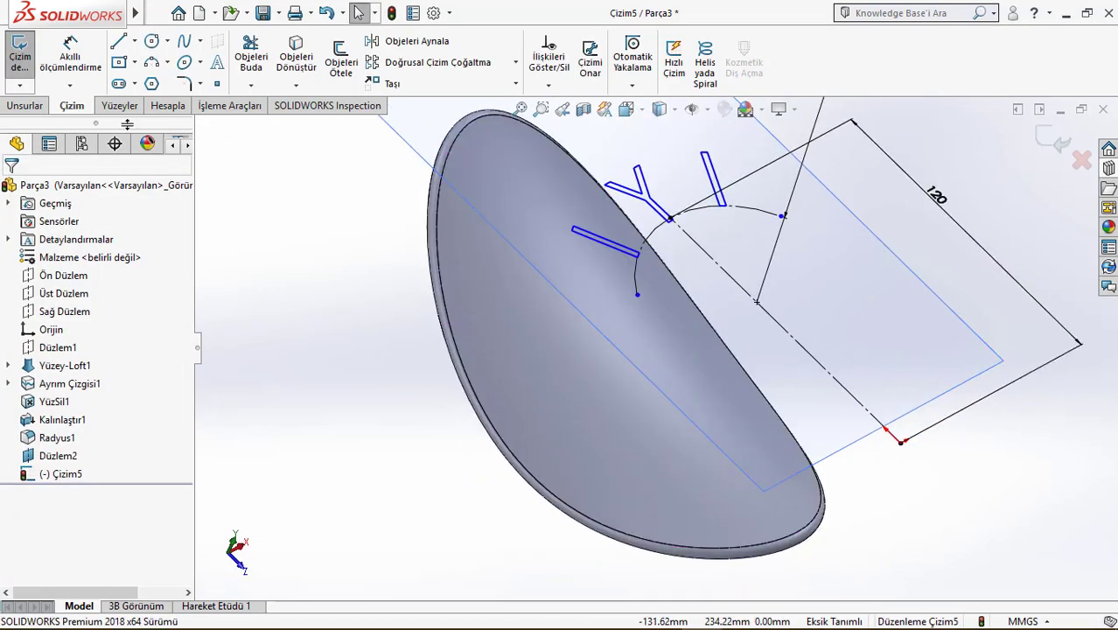
left_click(24, 105)
left_click(288, 62)
left_click(87, 289)
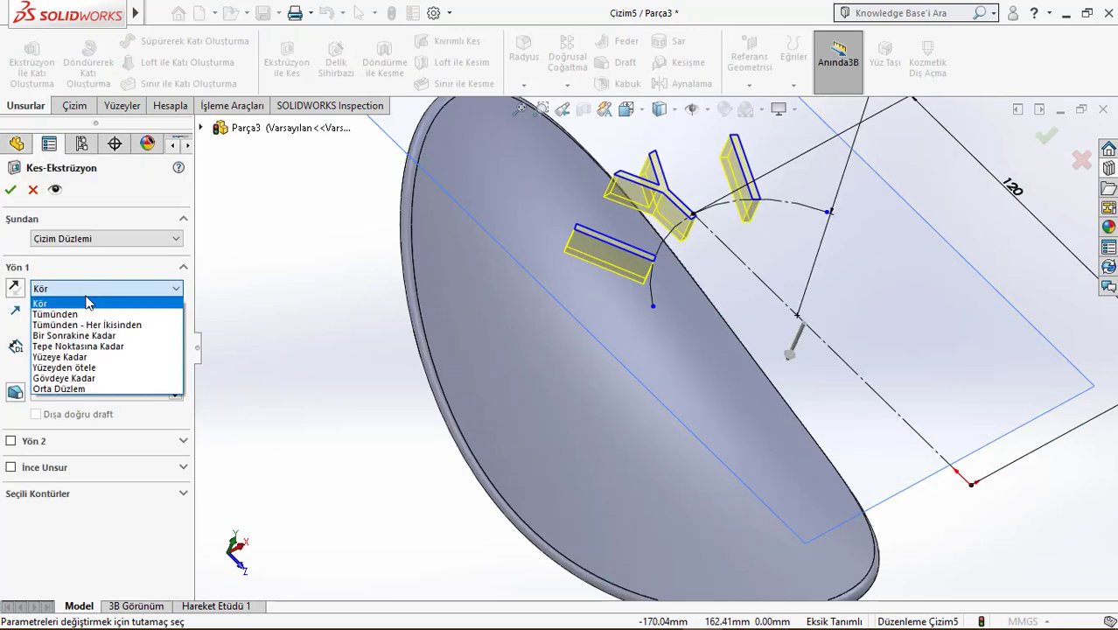
left_click(86, 368)
left_click(396, 389)
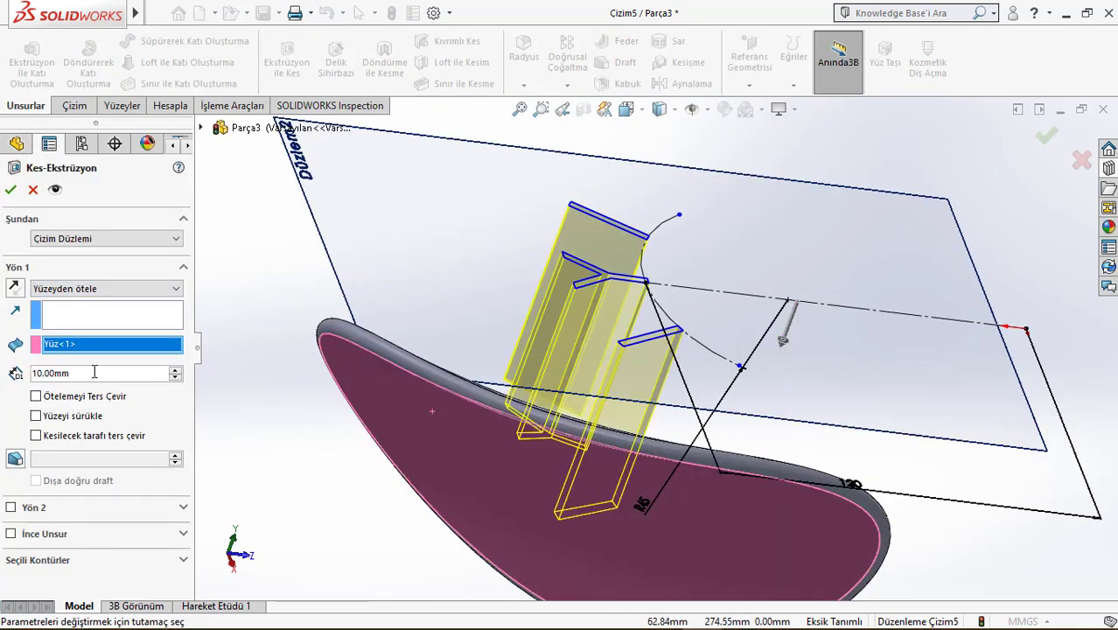
key("Return")
middle_click_drag(612, 350, 679, 329)
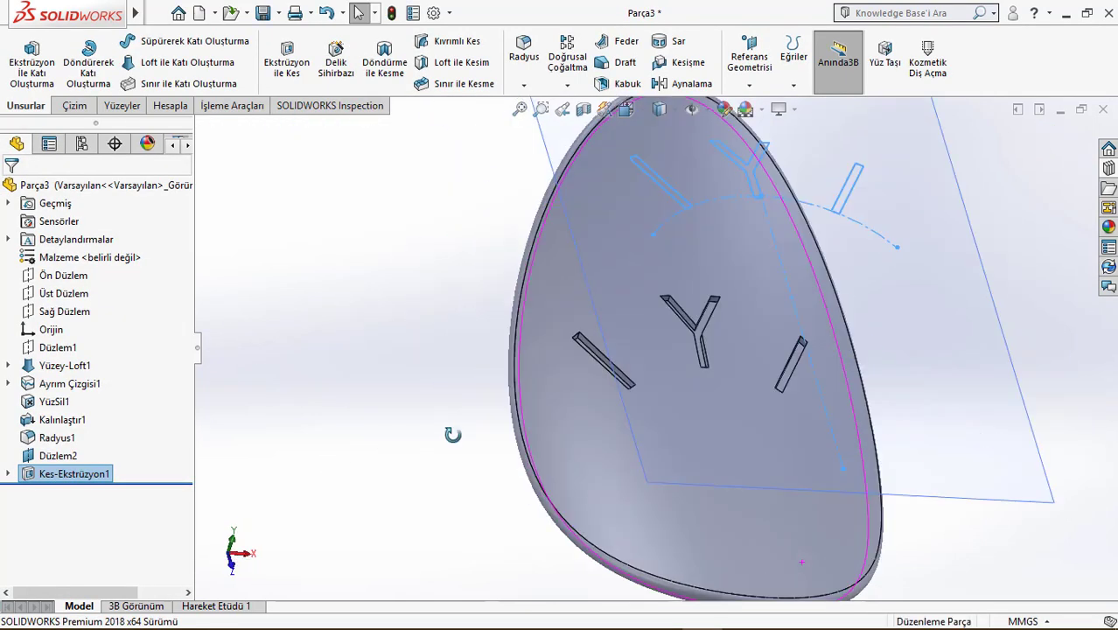
scroll(679, 329, "down", 3)
scroll(648, 389, "up", 3)
scroll(631, 387, "up", 2)
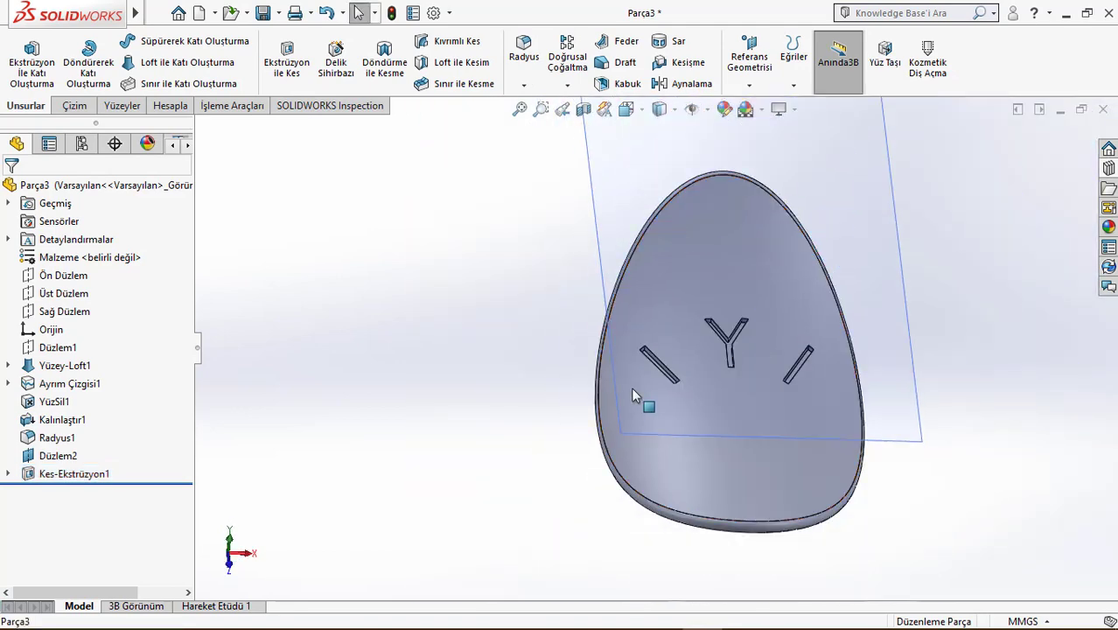
Start sketch Çizim6 on Düzlem2 and convert the three slot faces' edges into it.
left_click(613, 188)
left_click(681, 129)
left_click(296, 54)
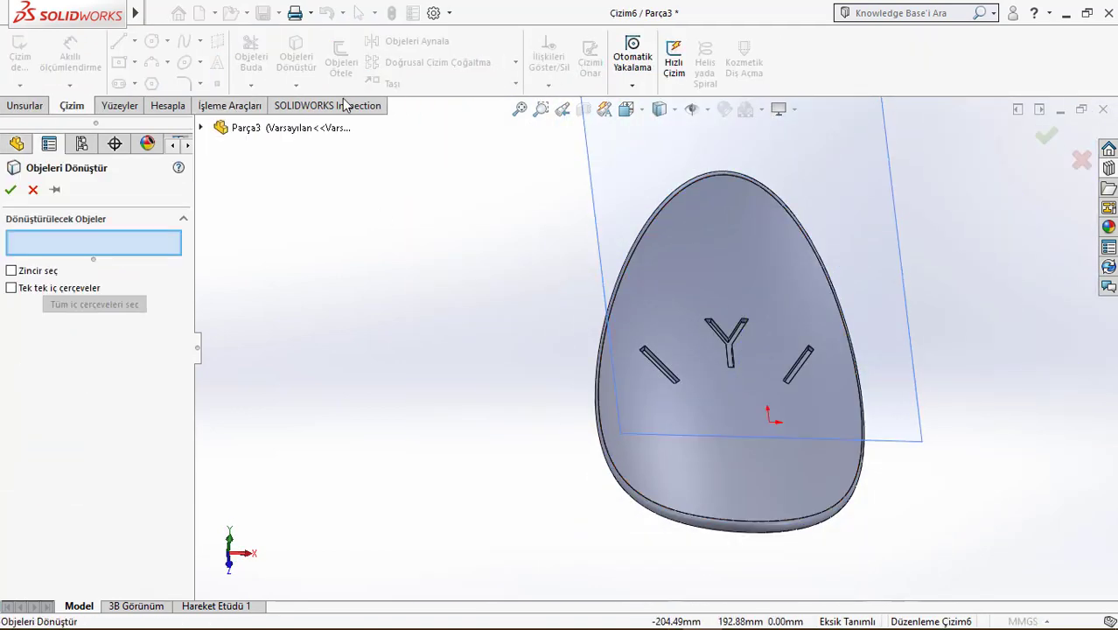
scroll(643, 354, "down", 2)
scroll(679, 380, "down", 2)
left_click(674, 375)
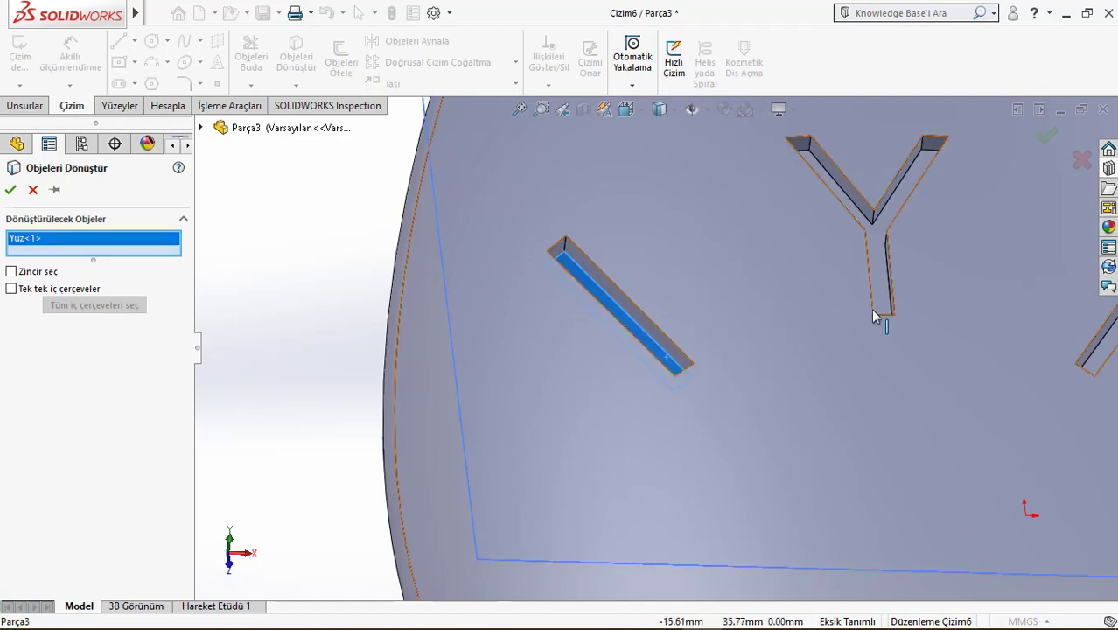
left_click(878, 317)
scroll(857, 327, "up", 1)
scroll(858, 326, "down", 1)
left_click(861, 312)
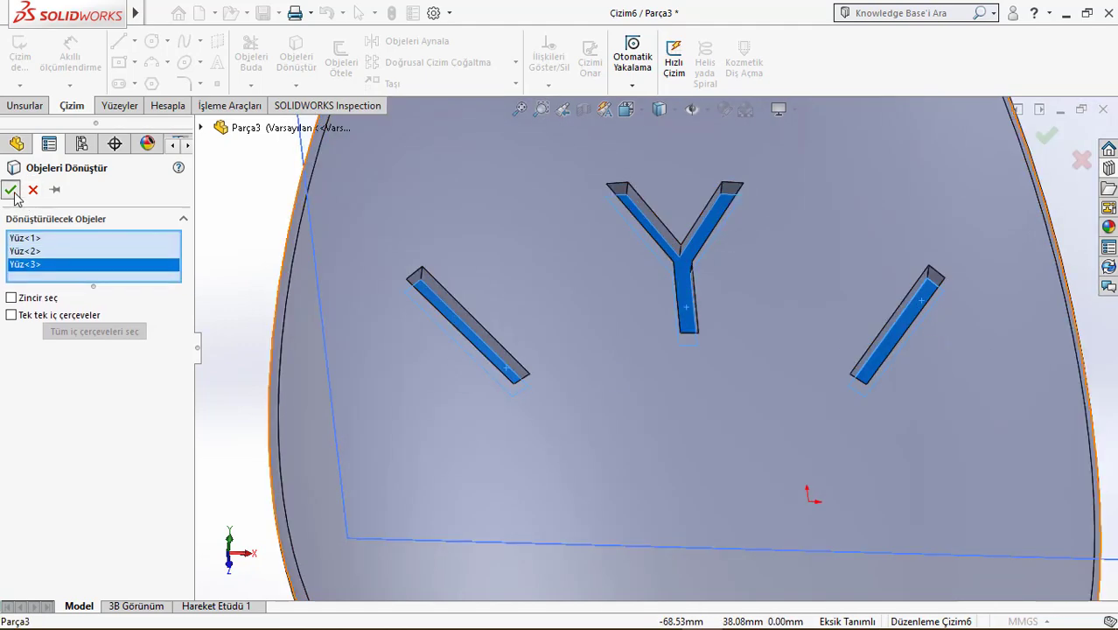
left_click(11, 189)
Offset the left slot, Y and right slot outlines by 0.20mm.
scroll(589, 296, "up", 3)
left_click(341, 60)
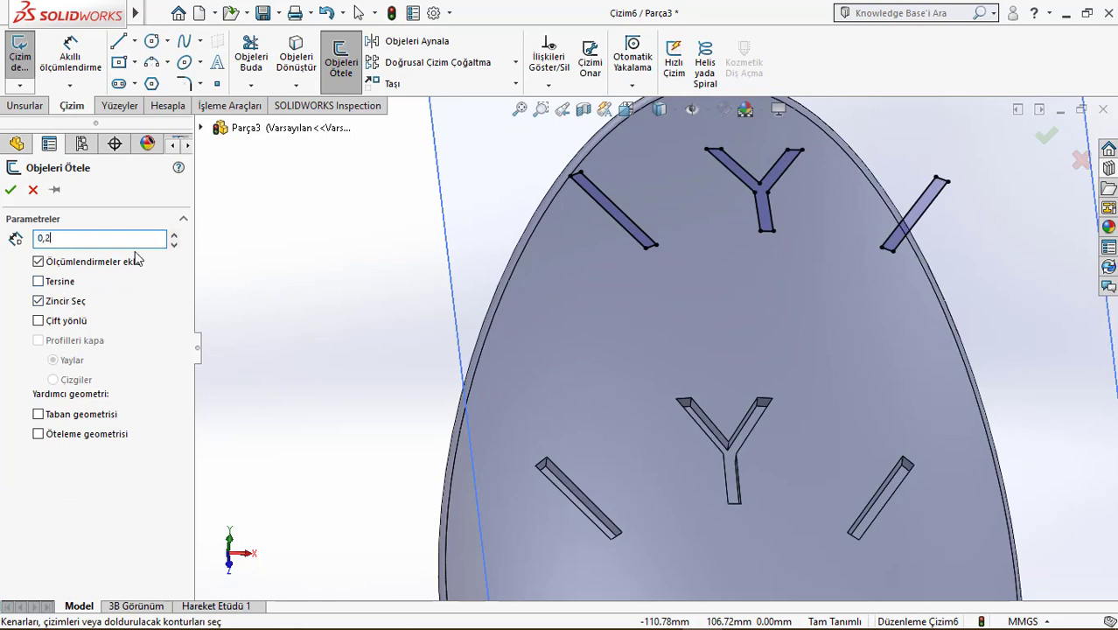
left_click(614, 212)
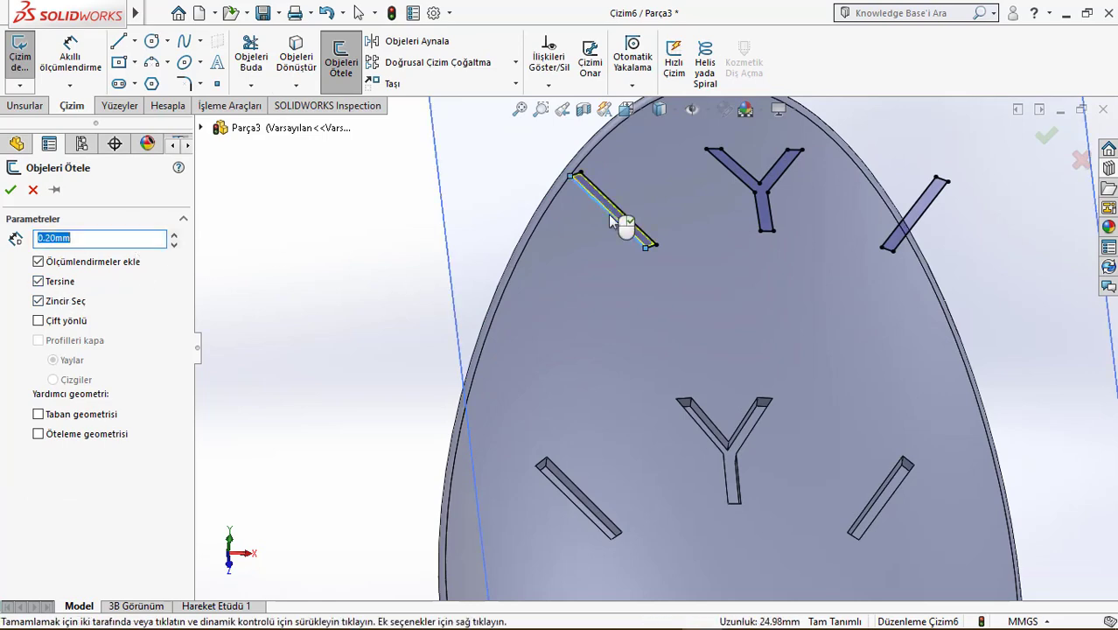
left_click(721, 163)
left_click(888, 246)
left_click(10, 189)
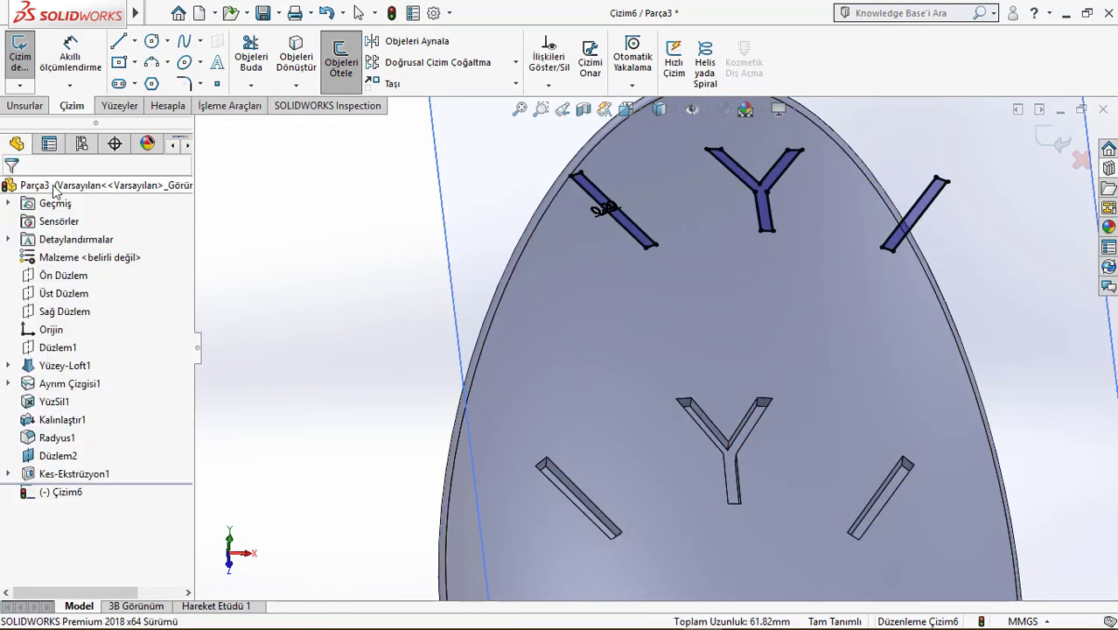
Start an extruded cut using the left slot, Y and right slot regions as selected contours.
left_click(25, 105)
left_click(287, 57)
scroll(630, 213, "down", 3)
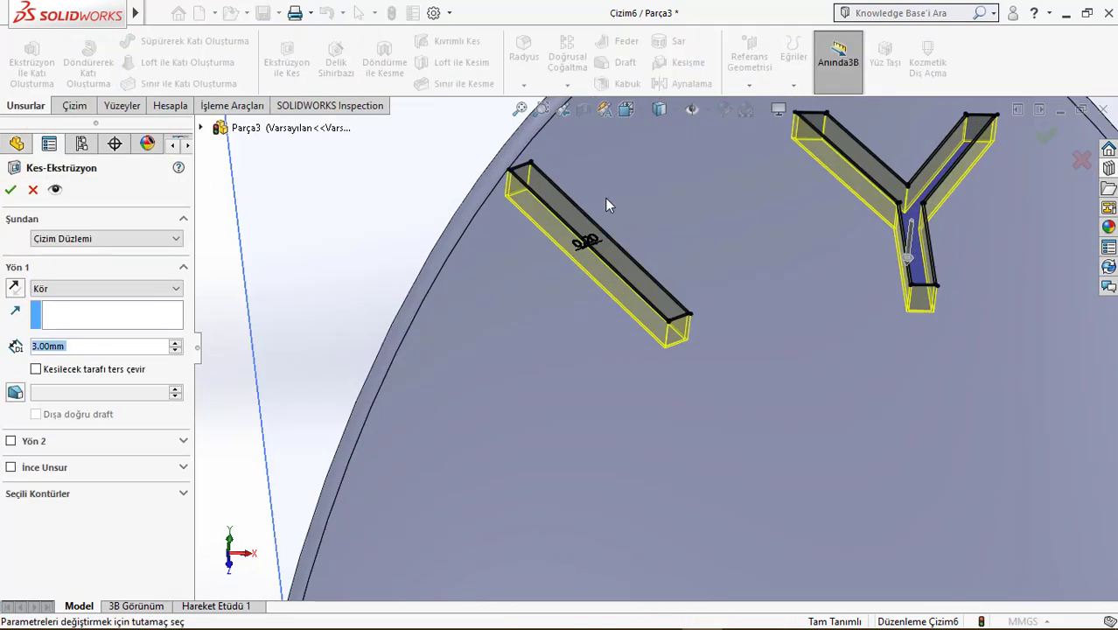
scroll(604, 198, "down", 2)
left_click(57, 497)
left_click(612, 289)
scroll(780, 251, "up", 3)
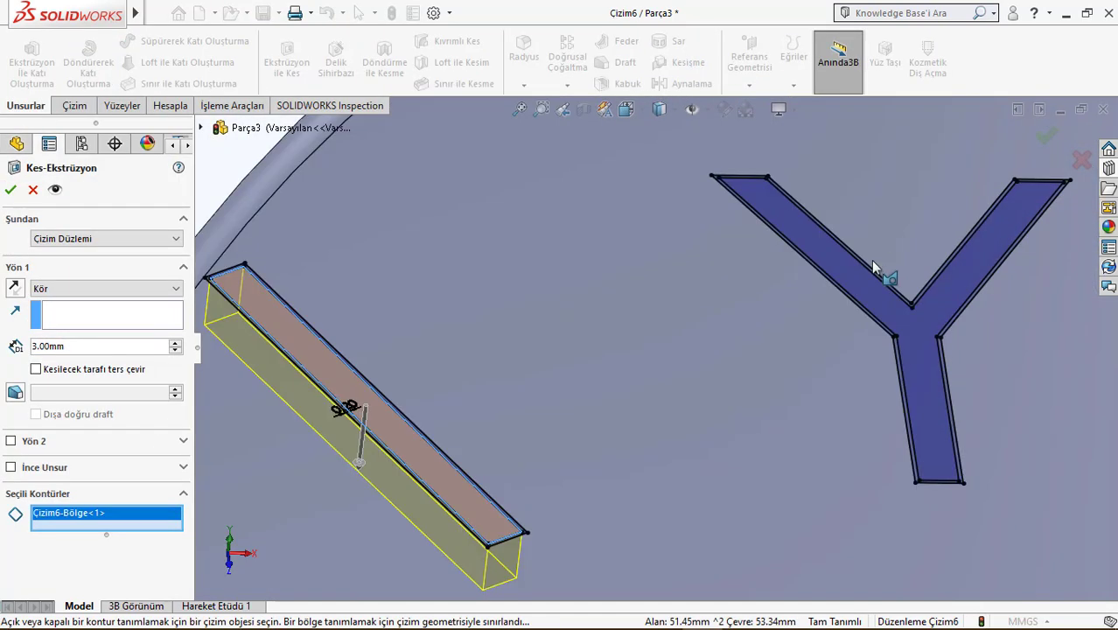
left_click(726, 253)
left_click(947, 374)
Set Direction 1 to Through All to complete Kes-Ekstrüzyon2.
left_click(105, 288)
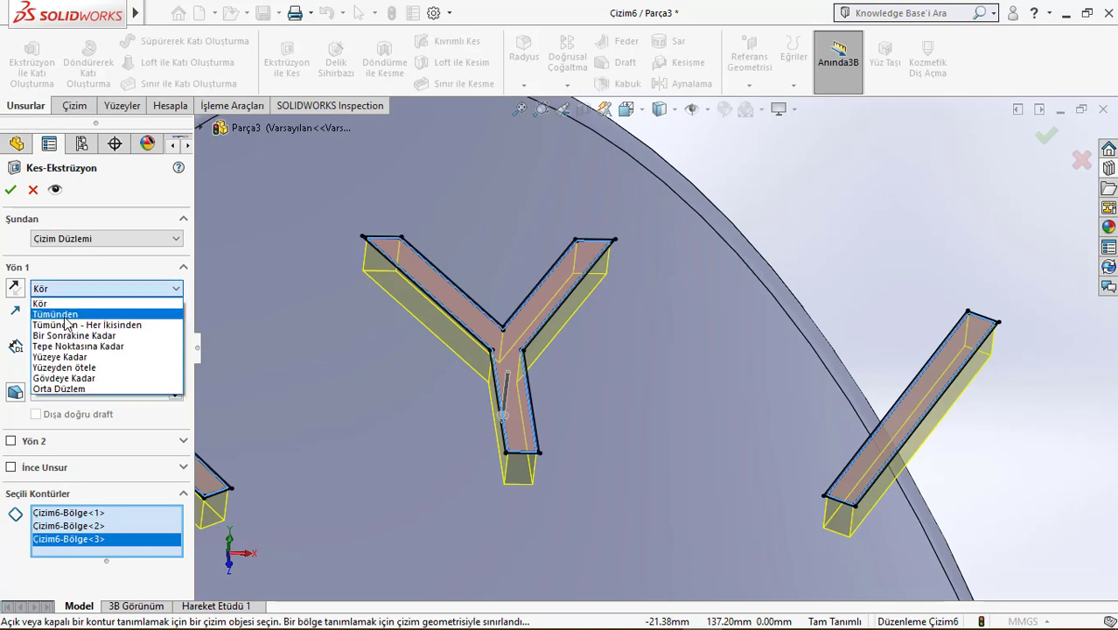
left_click(61, 313)
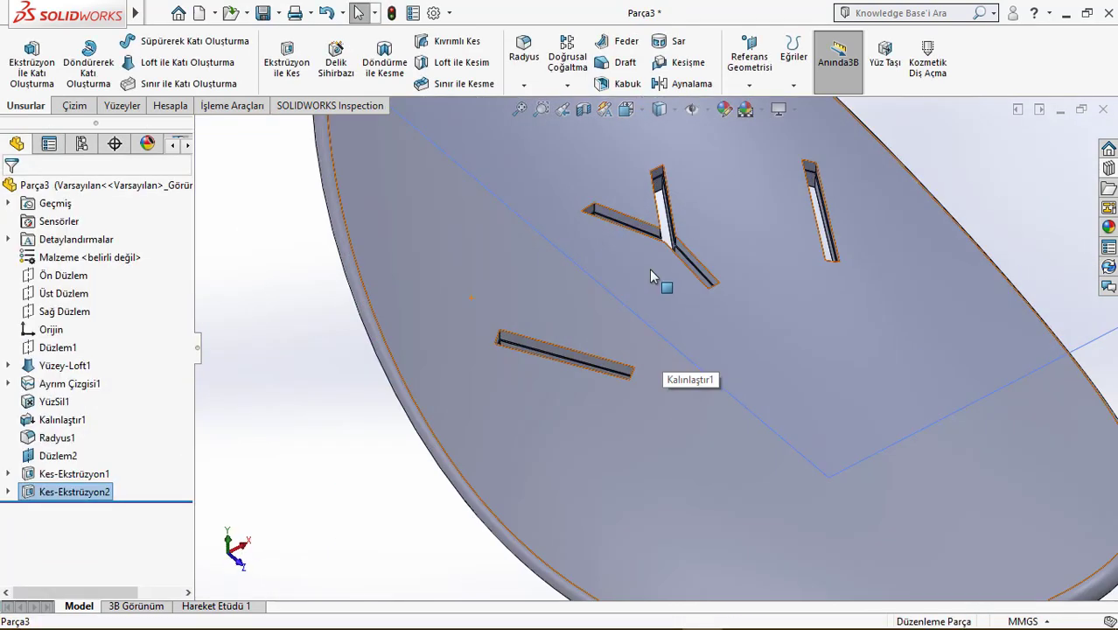
middle_click_drag(649, 269, 654, 413)
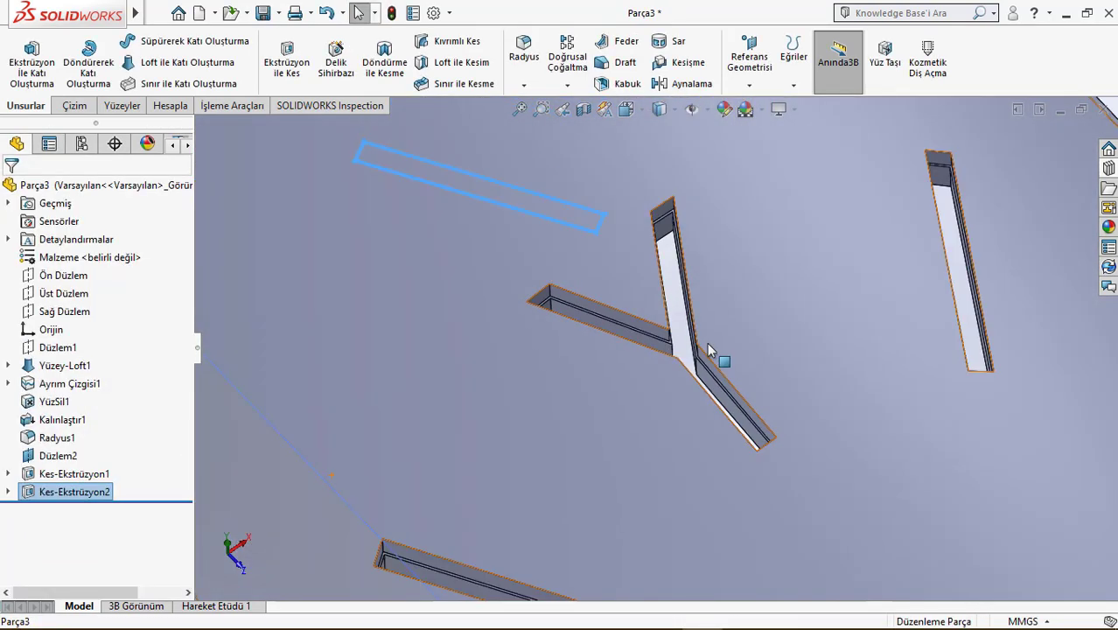
scroll(717, 357, "up", 5)
right_click(742, 277)
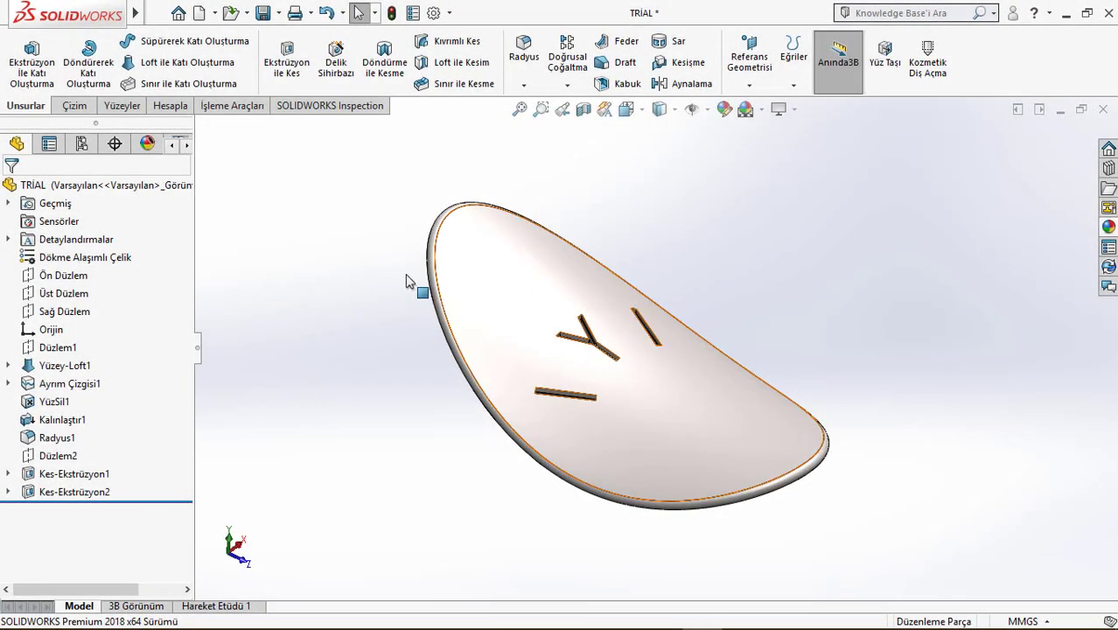
Apply the Zemin - Ortam Beyazı scene from Temel Sahneler to the viewport.
left_click(235, 105)
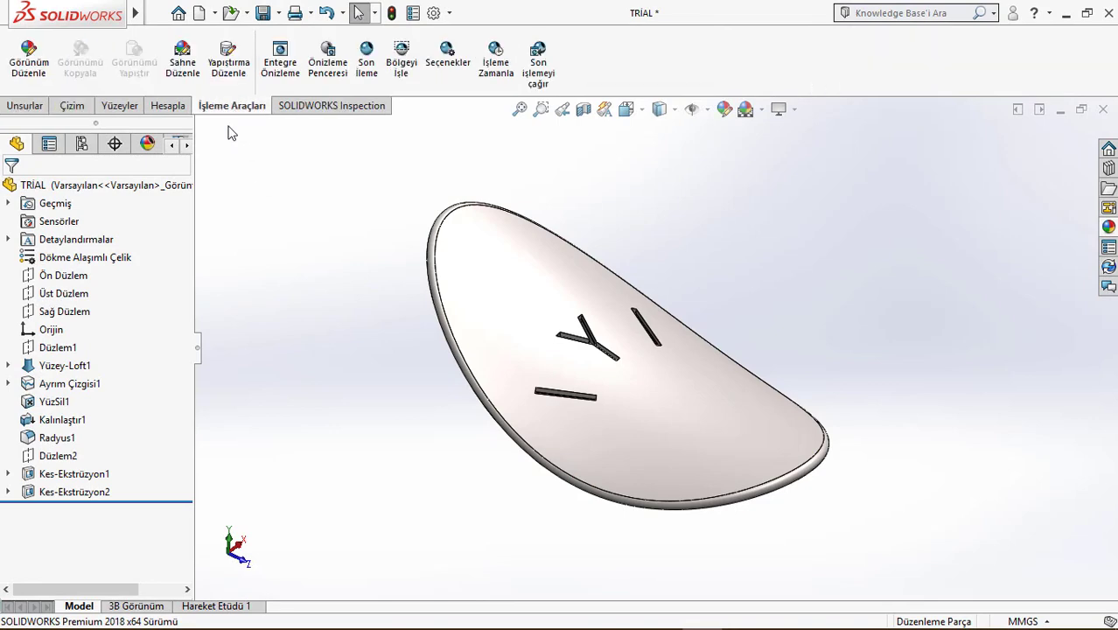
left_click(181, 70)
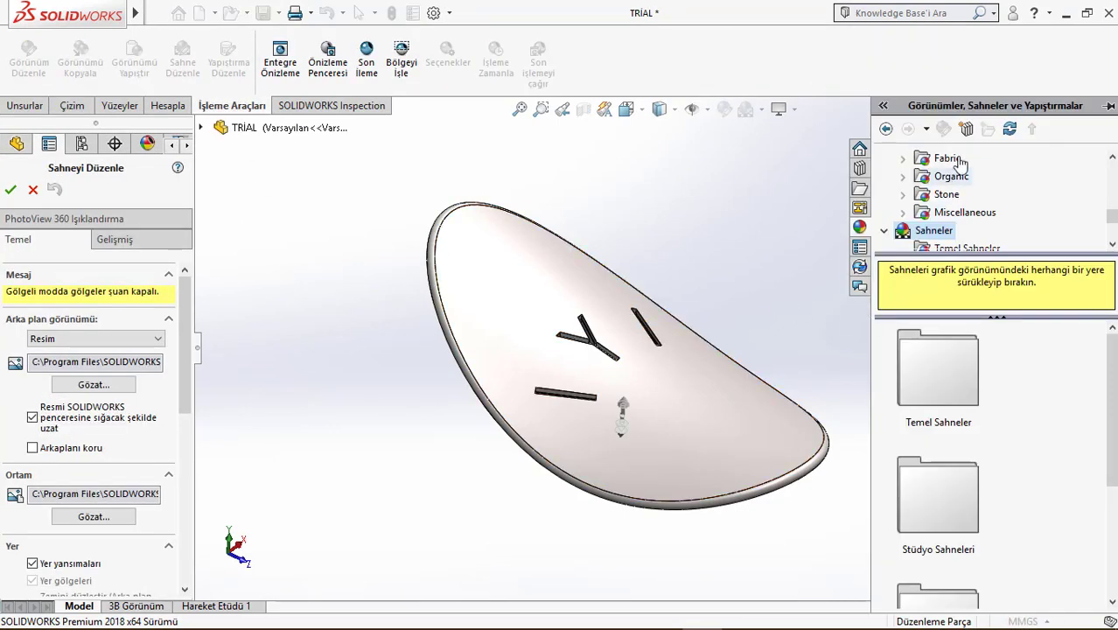
scroll(954, 214, "down", 1)
left_click(963, 194)
scroll(947, 394, "down", 2)
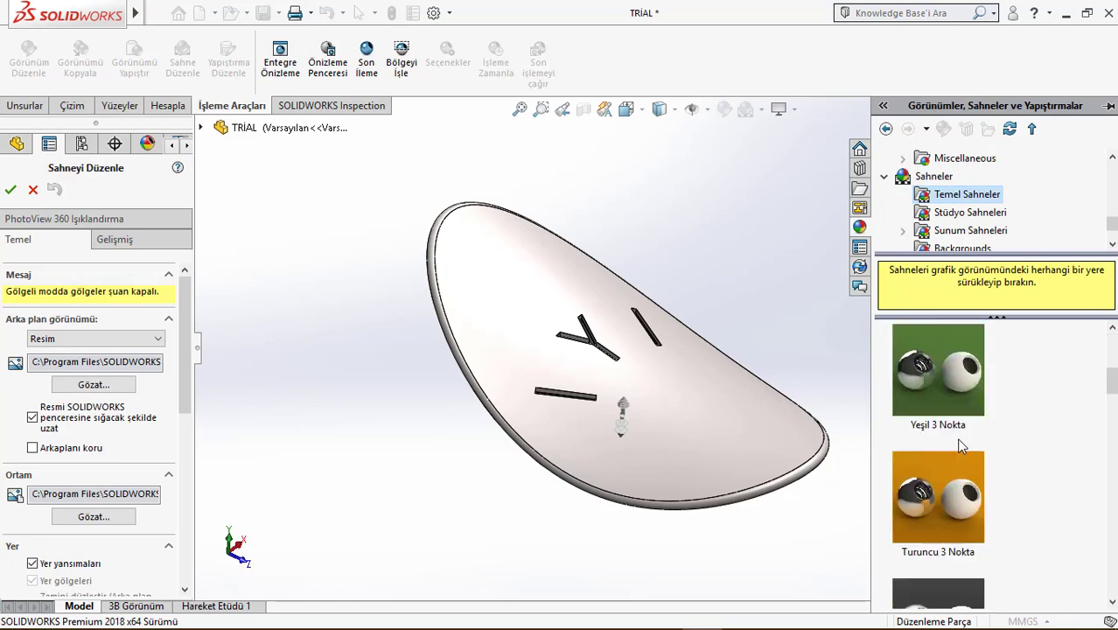
scroll(947, 394, "down", 1)
left_click(945, 340)
left_click_drag(946, 340, 765, 320)
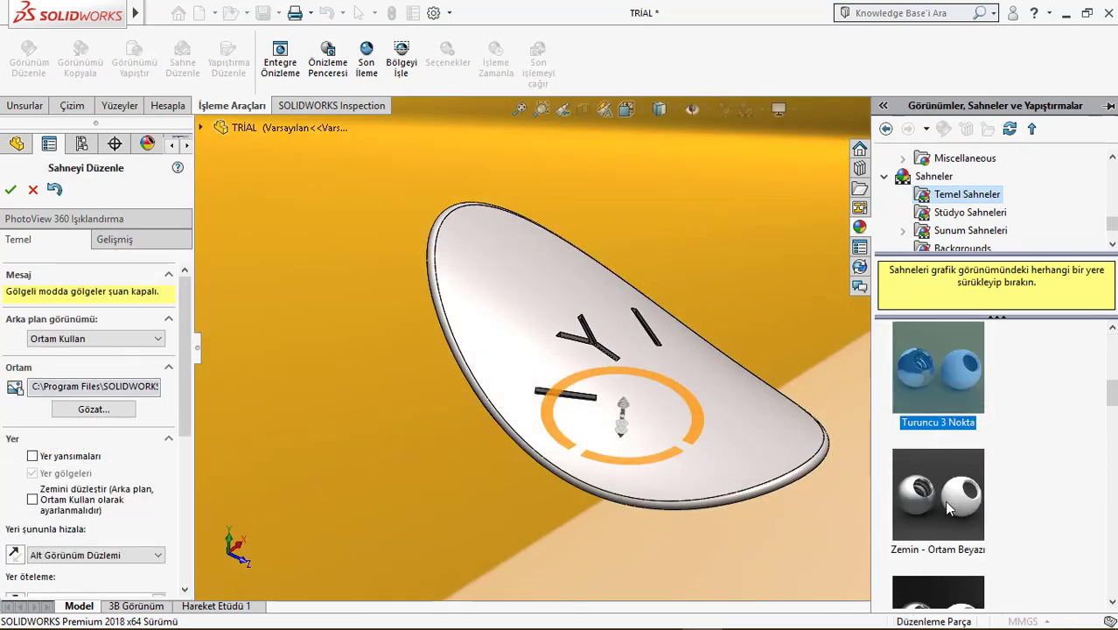
left_click_drag(944, 504, 853, 423)
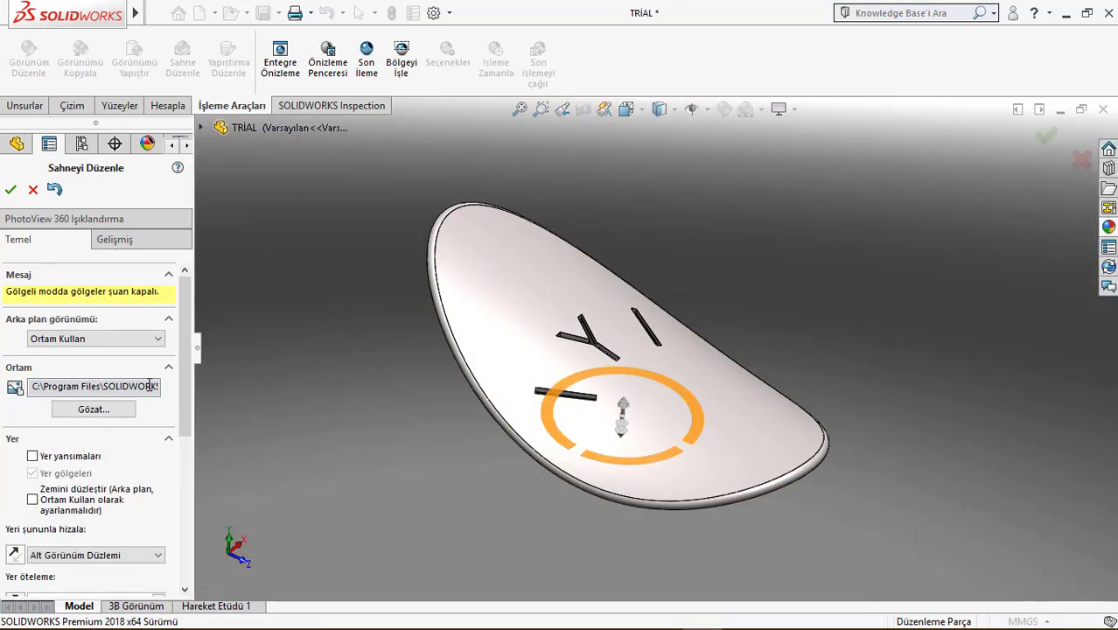
Review the advanced and PhotoView 360 scene settings and confirm the scene.
scroll(158, 420, "down", 2)
scroll(166, 455, "down", 3)
scroll(173, 495, "down", 3)
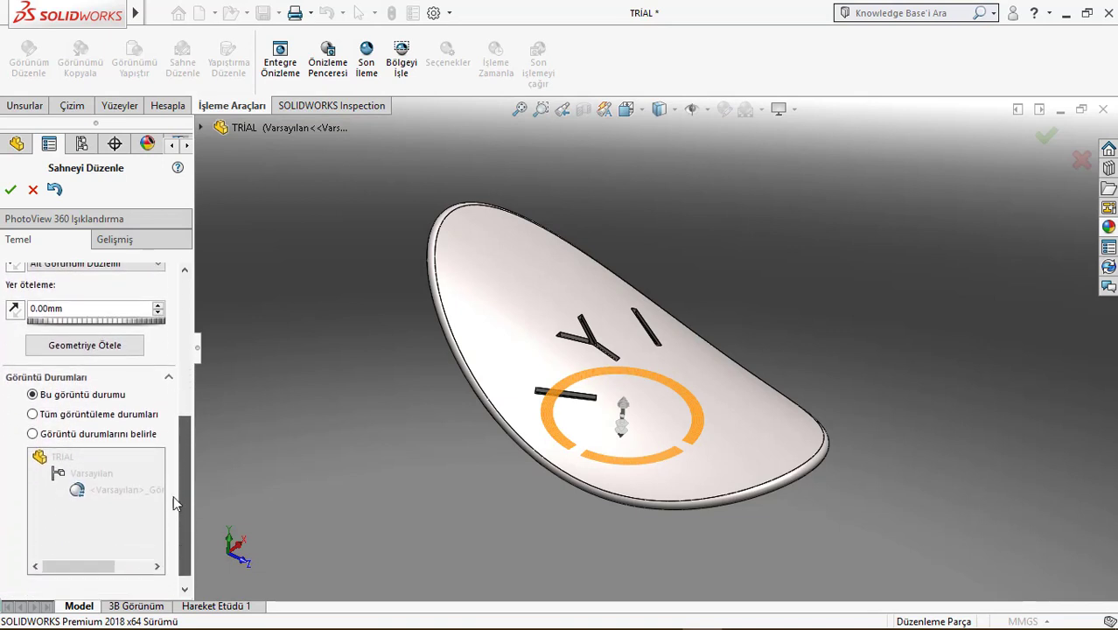
left_click(114, 239)
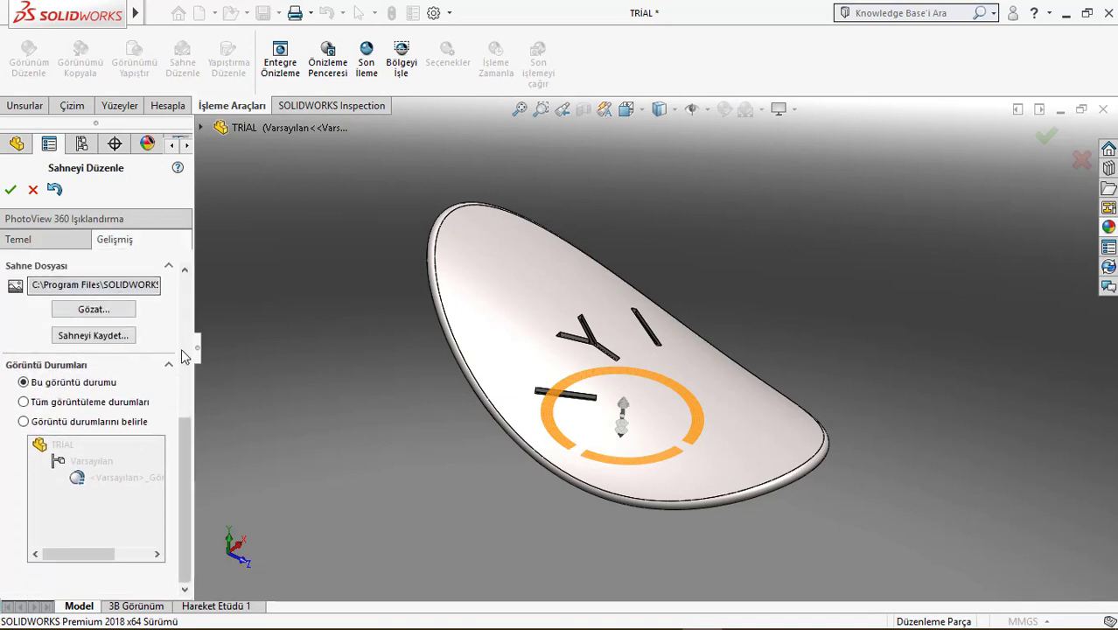
left_click(78, 219)
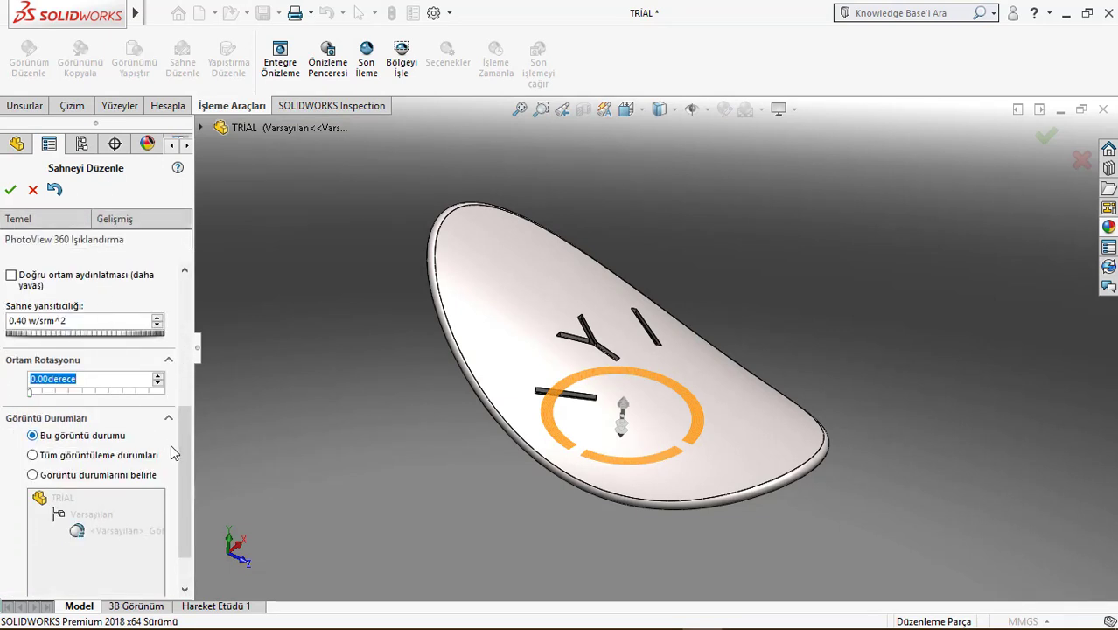
key("Return")
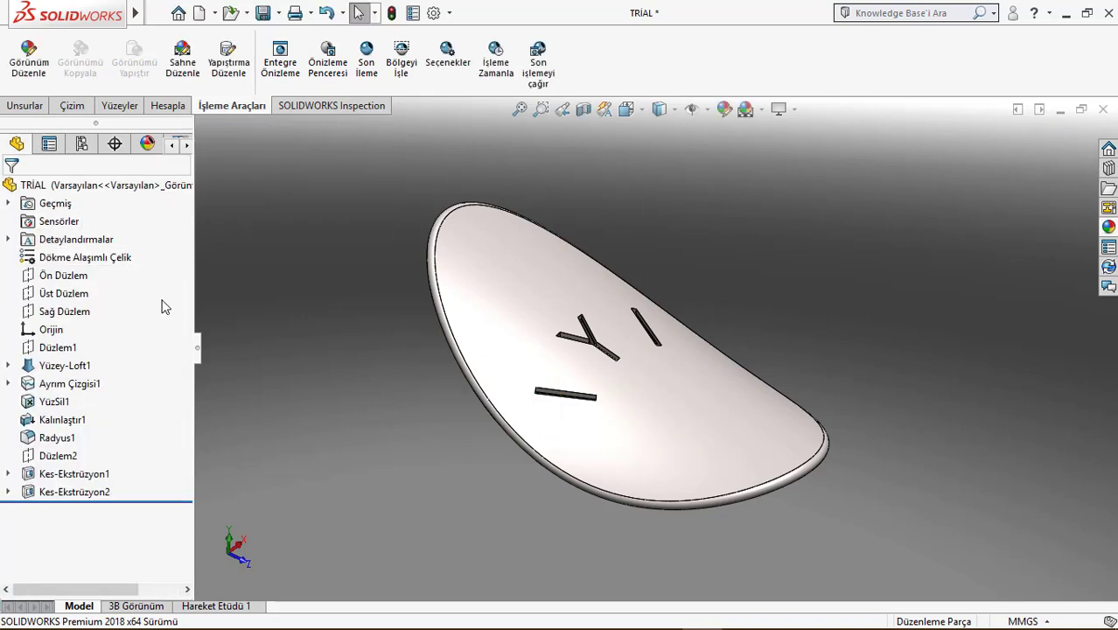
Add a sunlight under SOLIDWORKS Lights in the DisplayManager.
left_click(185, 146)
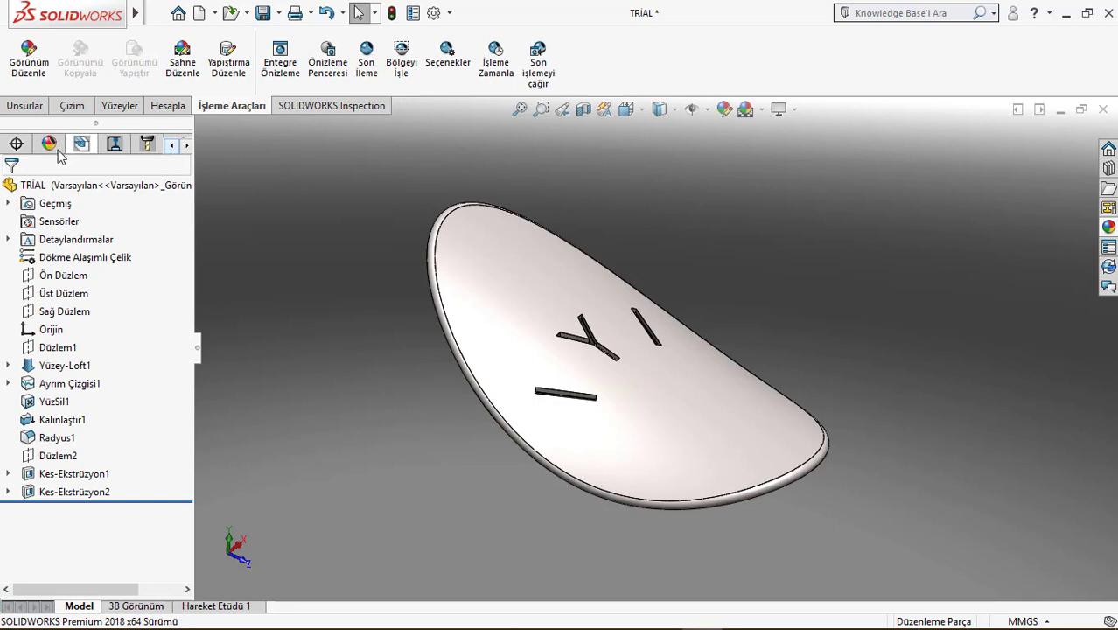
left_click(49, 143)
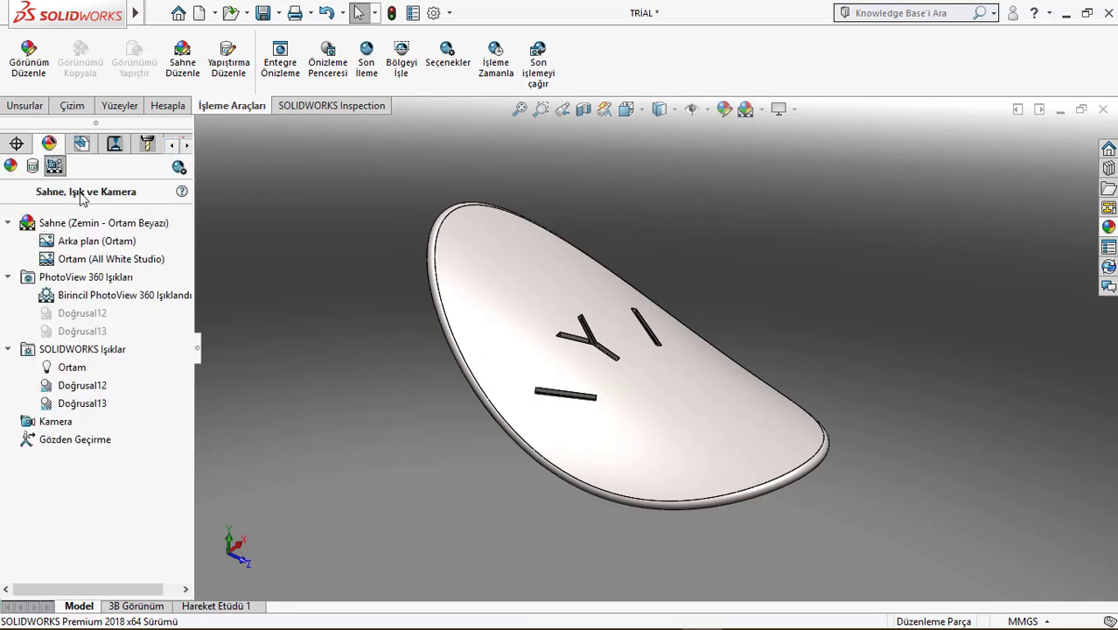
right_click(59, 285)
left_click(62, 282)
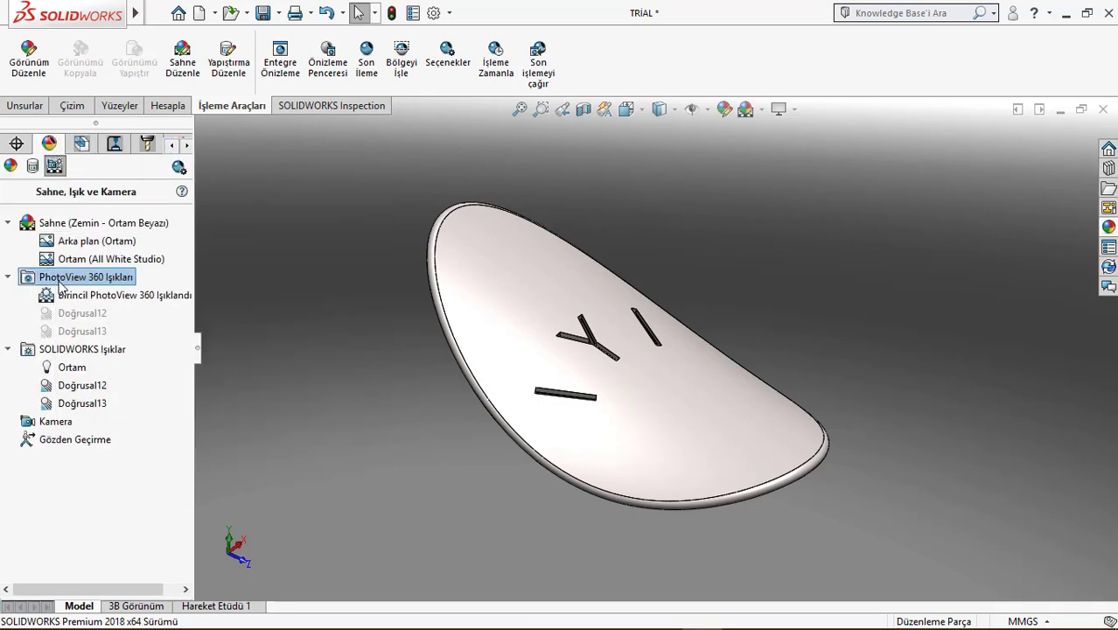
right_click(63, 350)
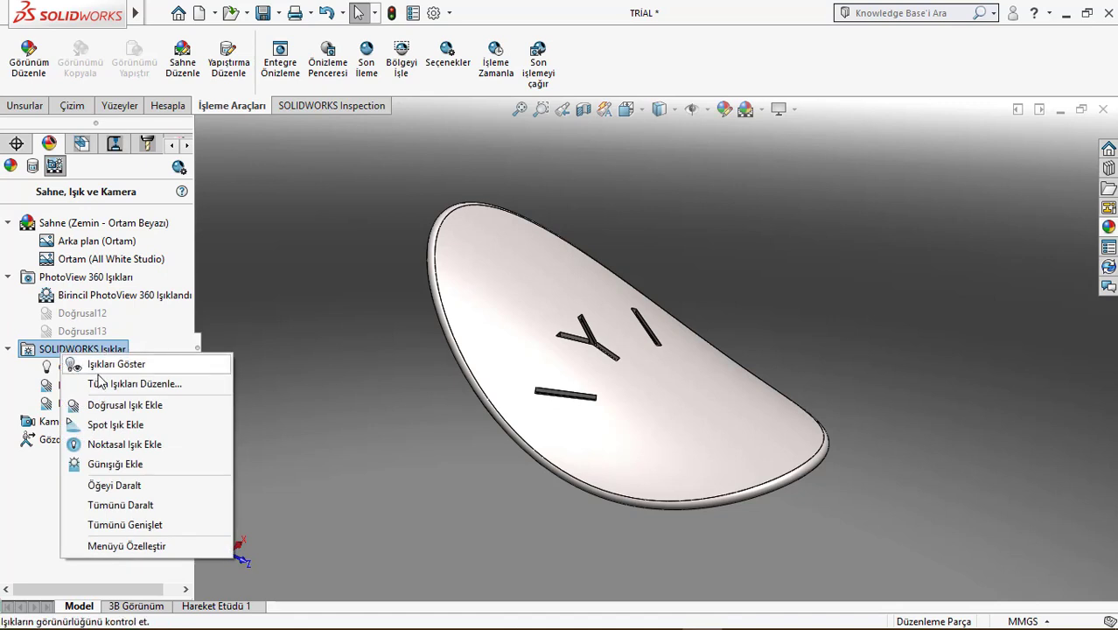
left_click(131, 464)
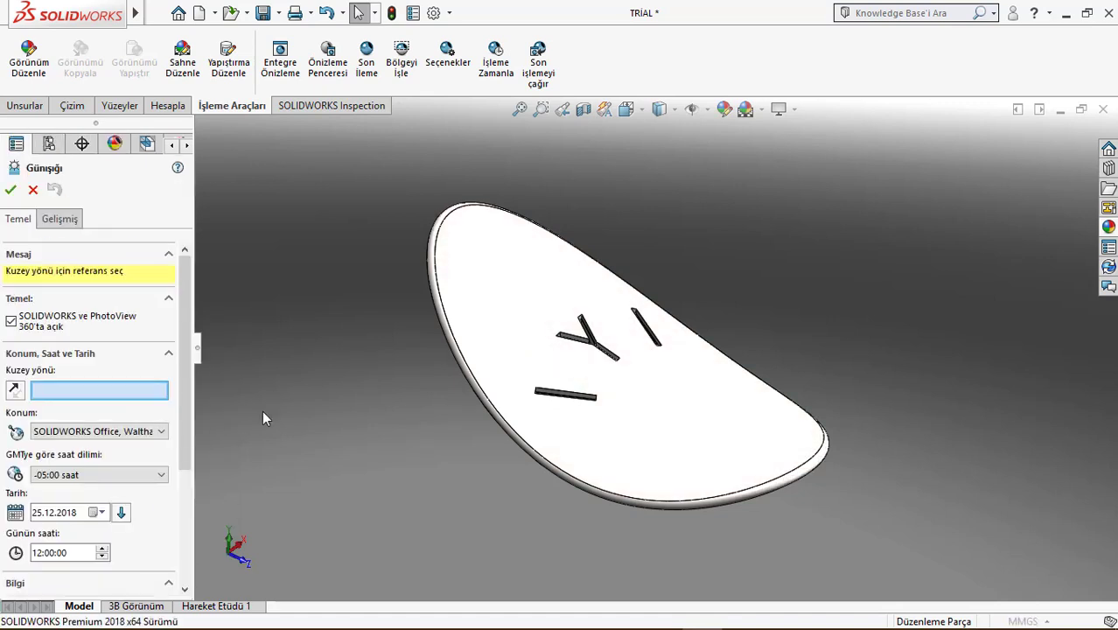
Set the sunlight location to Roma.
left_click(111, 432)
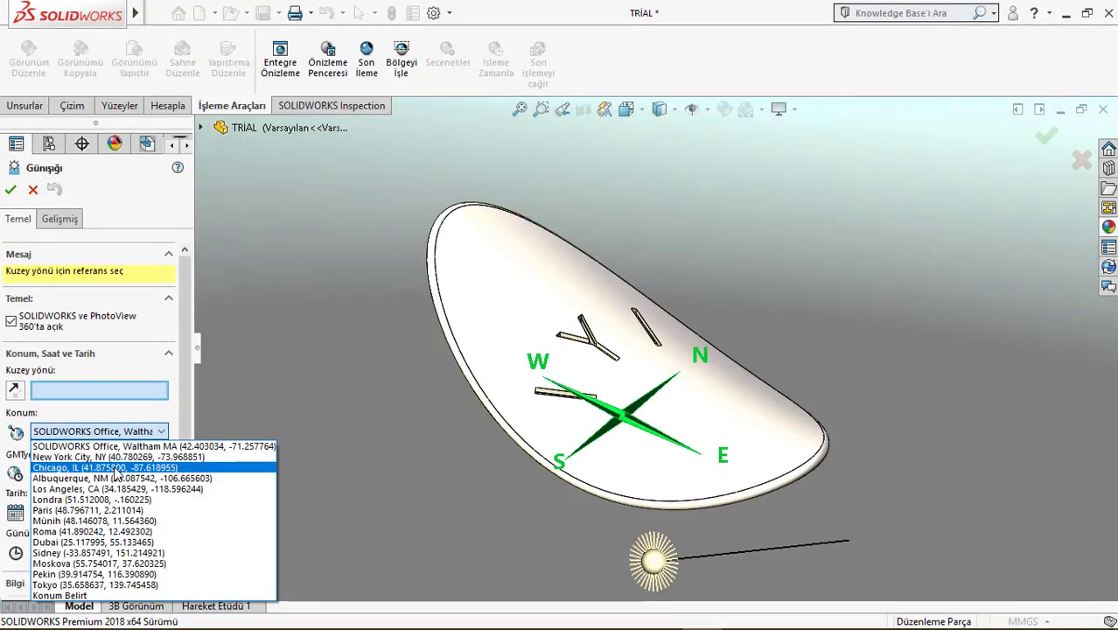
left_click(91, 531)
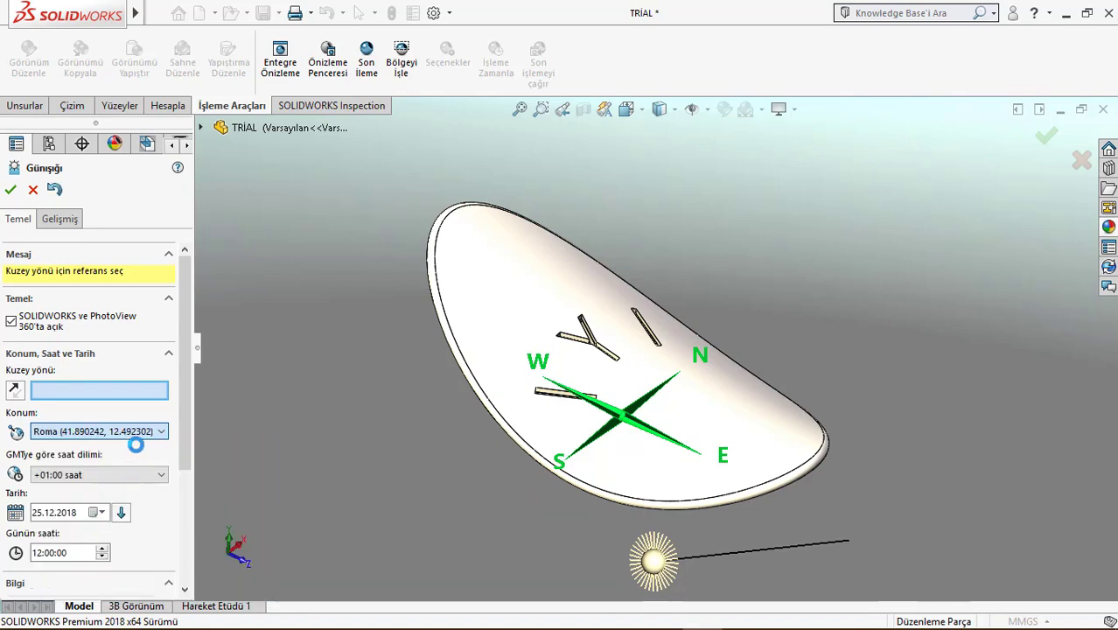
mouse_move(385, 450)
middle_mouse_down()
mouse_move(377, 392)
mouse_move(460, 380)
mouse_move(429, 383)
mouse_move(322, 341)
mouse_move(412, 365)
middle_mouse_up()
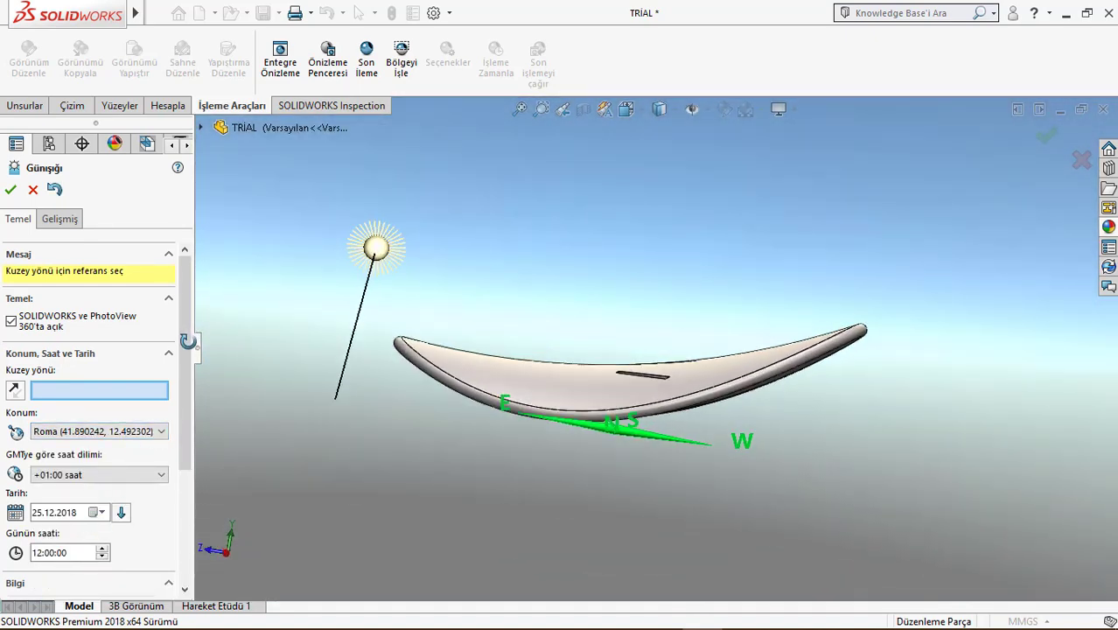
key("space")
left_click(515, 382)
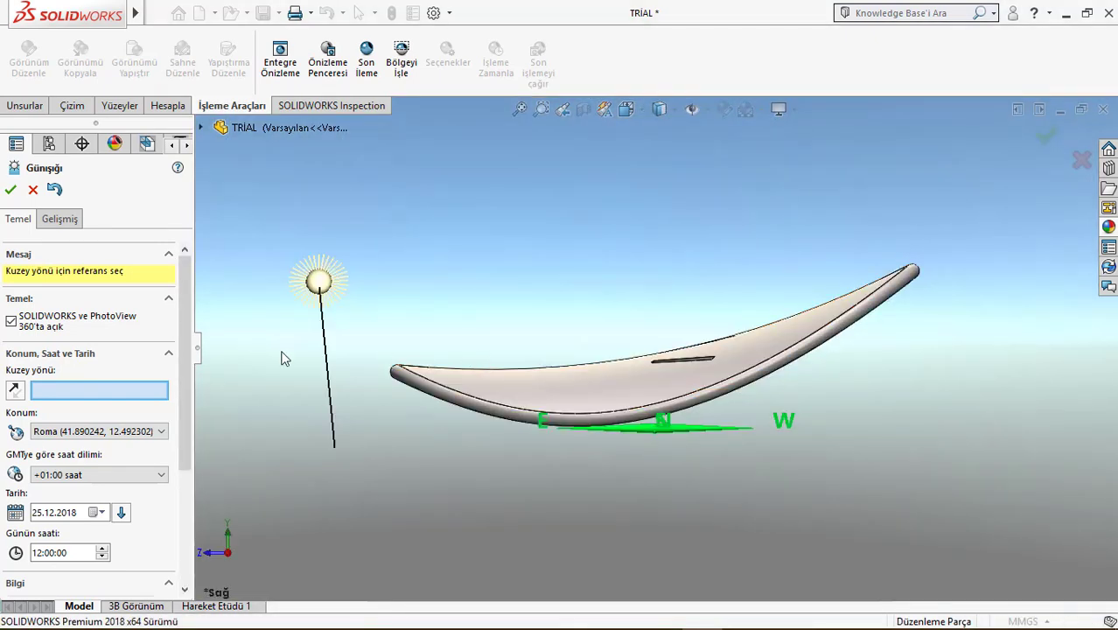
Keep the +01:00 time zone and set the time of day to 11:00.
left_click(107, 477)
left_click(106, 477)
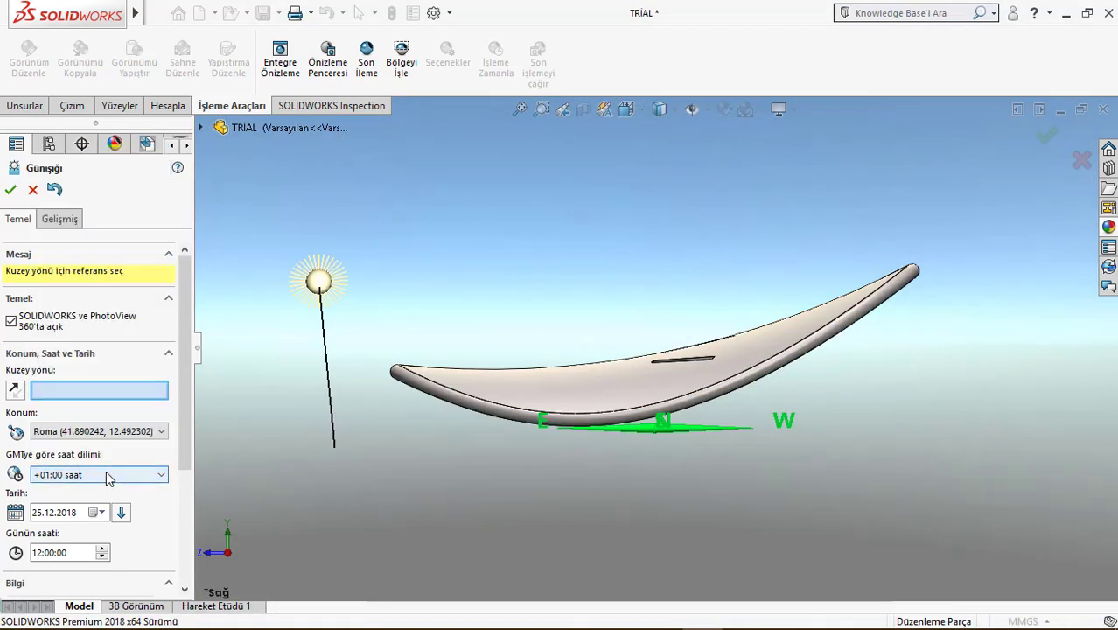
left_click(103, 549)
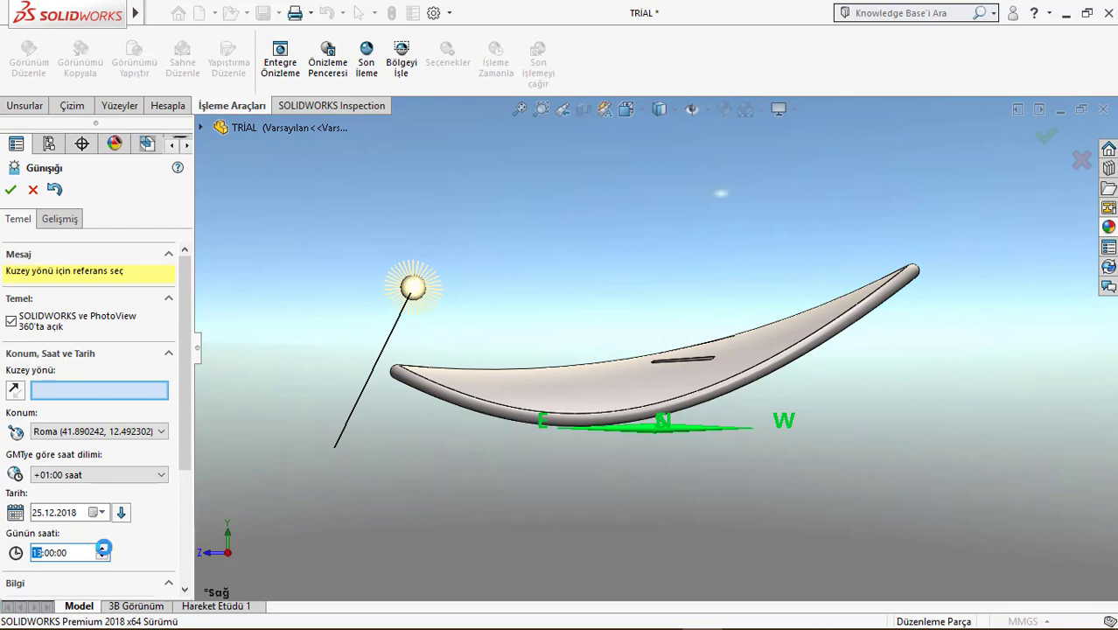
left_click(102, 549)
left_click(103, 557)
left_click(102, 557)
left_click(102, 556)
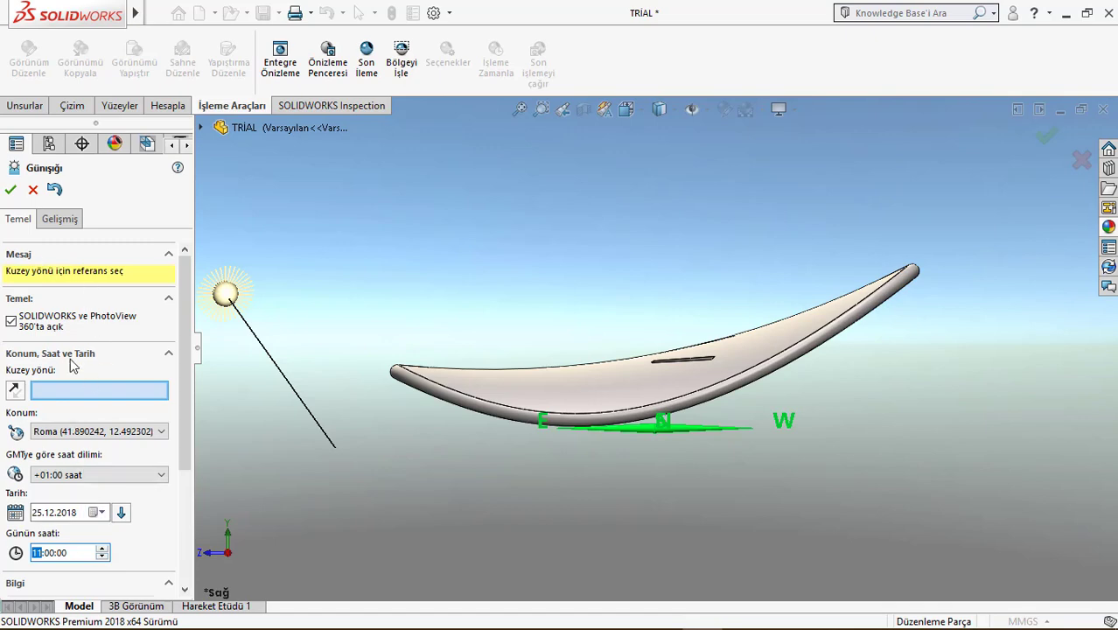
left_click(11, 189)
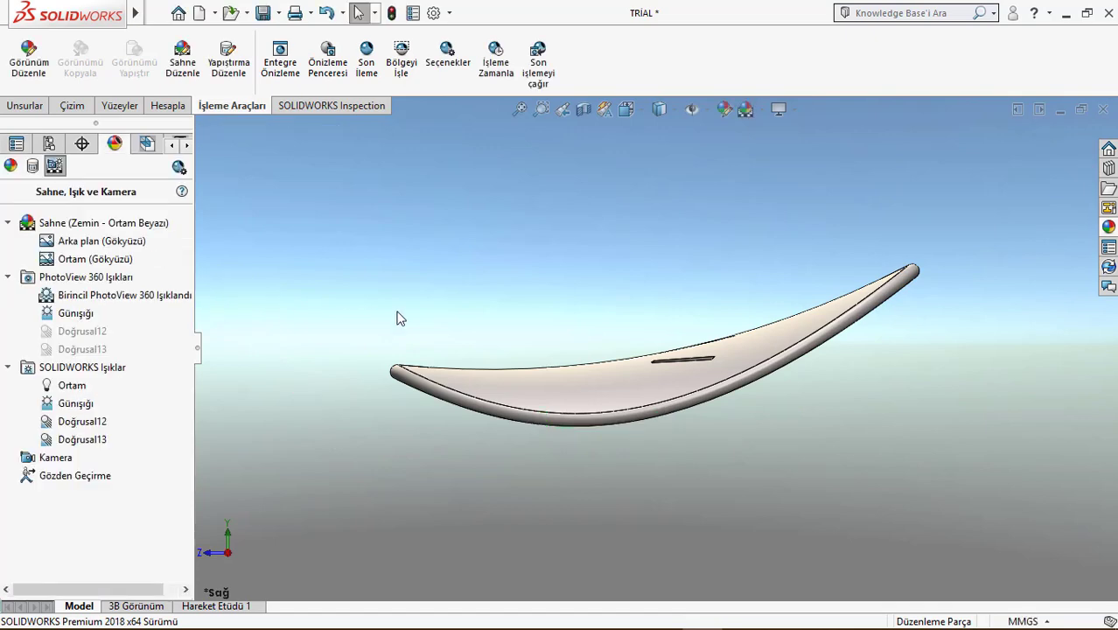
Browse the appearances library to the Plastic > High Gloss appearances.
mouse_move(399, 318)
middle_mouse_down()
mouse_move(465, 309)
mouse_move(512, 350)
mouse_move(516, 388)
middle_mouse_up()
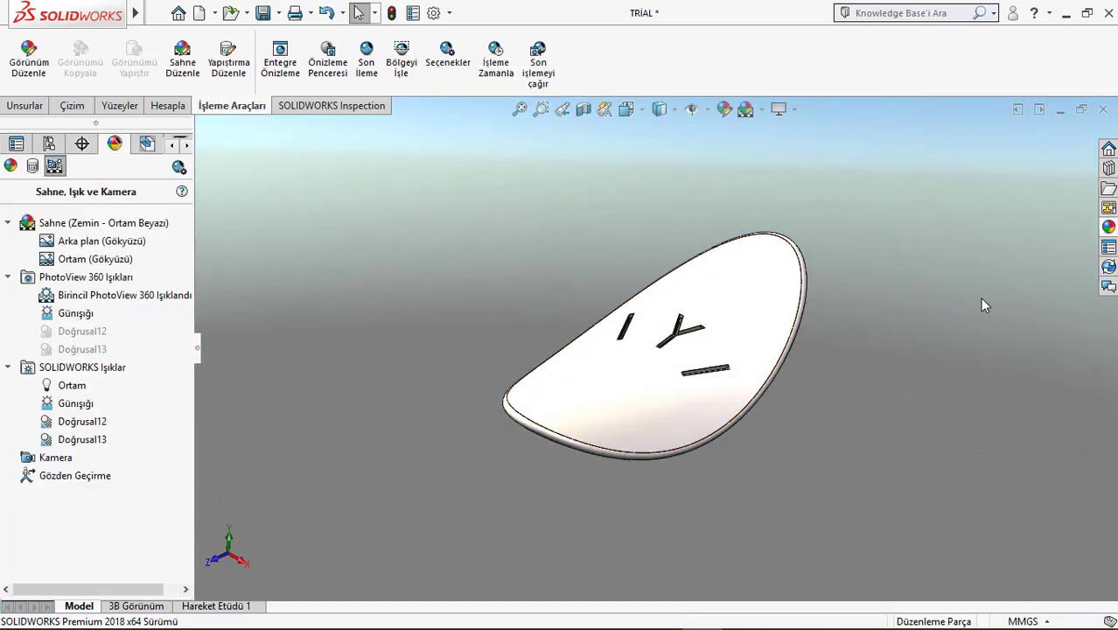
left_click(1109, 227)
scroll(963, 201, "down", 5)
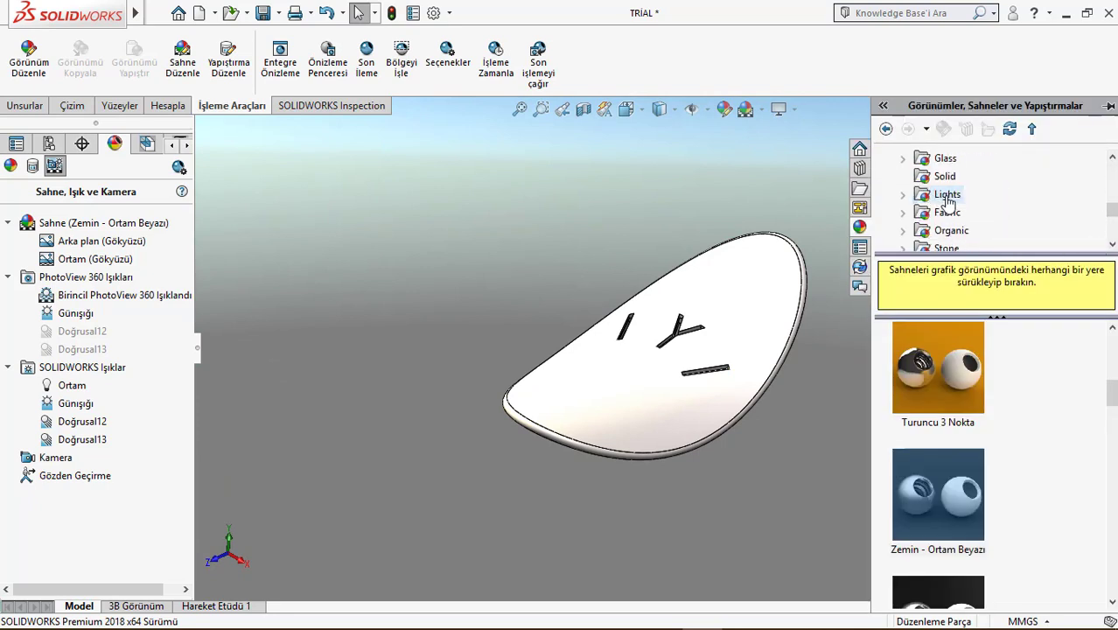
scroll(946, 201, "down", 3)
scroll(945, 200, "up", 3)
left_click(962, 194)
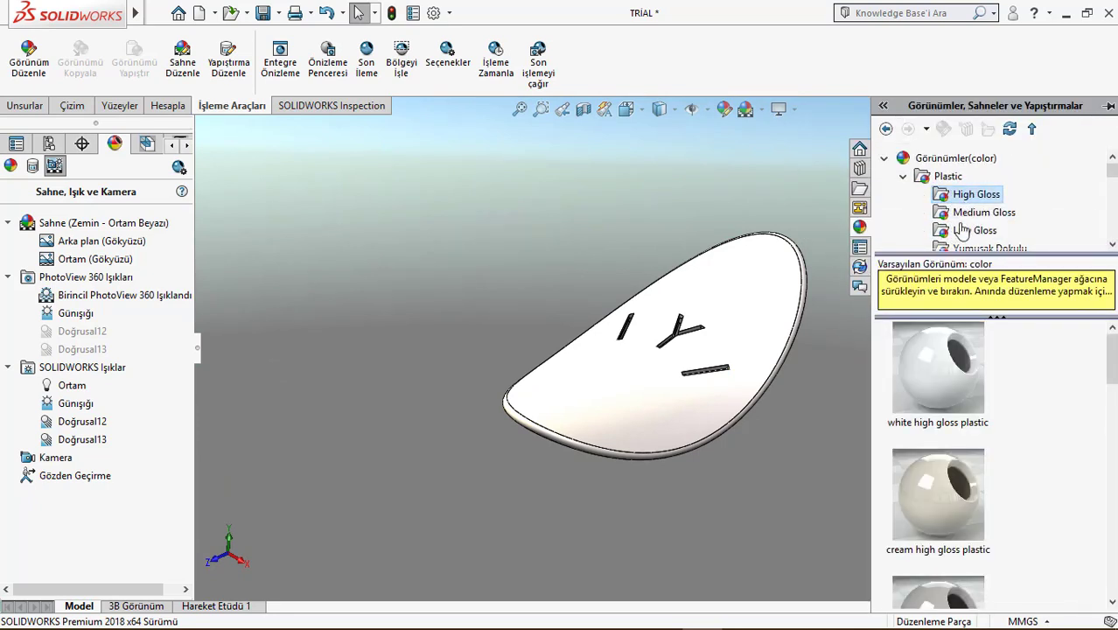
Apply red high gloss plastic to the egg-shaped shell.
scroll(974, 417, "down", 3)
scroll(951, 418, "down", 3)
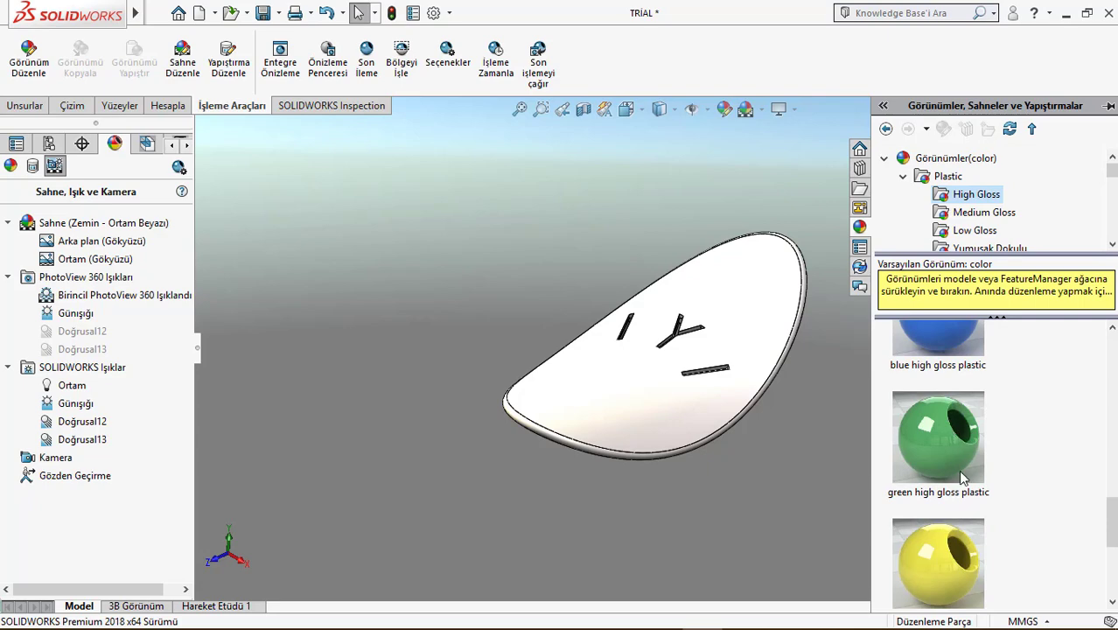
scroll(958, 470, "up", 3)
scroll(952, 447, "down", 1)
left_click_drag(946, 407, 795, 394)
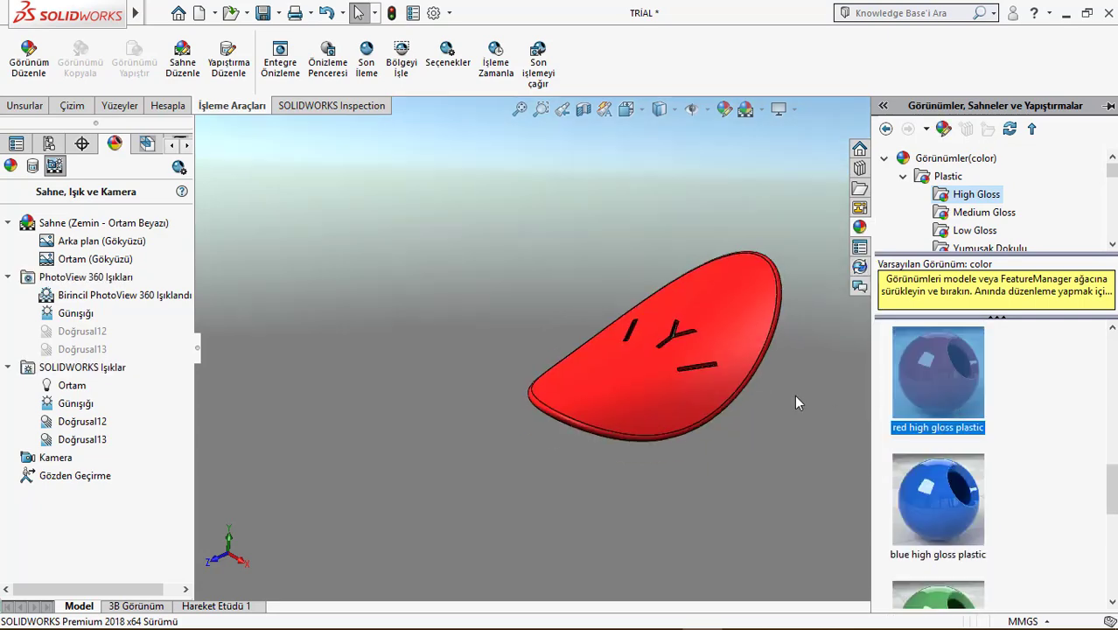
scroll(813, 355, "down", 2)
scroll(566, 331, "down", 1)
scroll(543, 386, "down", 1)
scroll(539, 391, "down", 1)
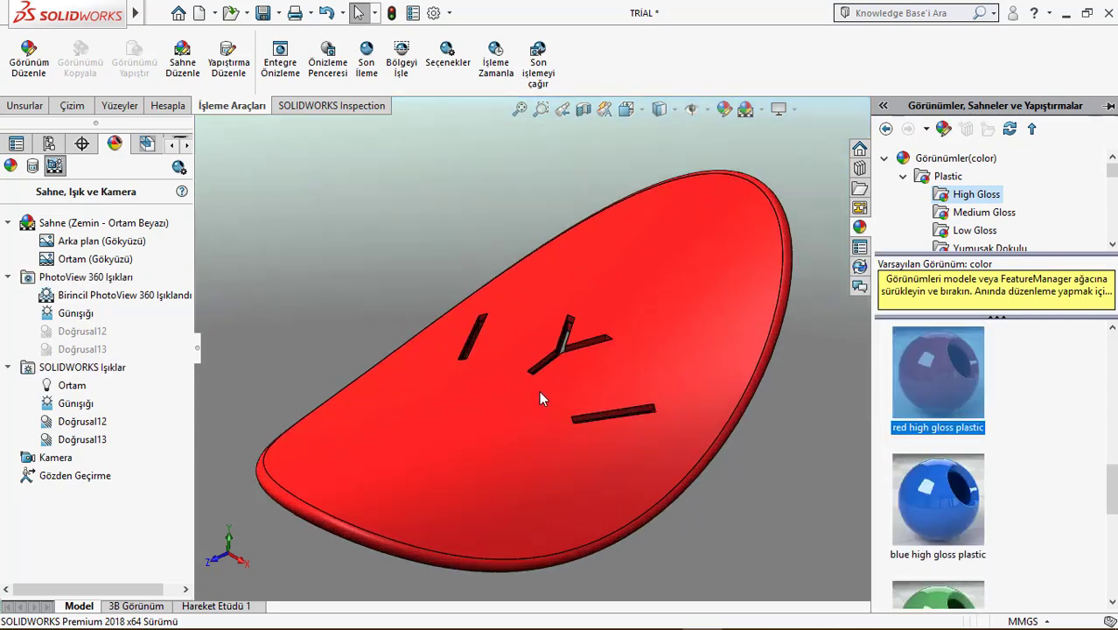
scroll(539, 391, "up", 1)
scroll(539, 390, "up", 1)
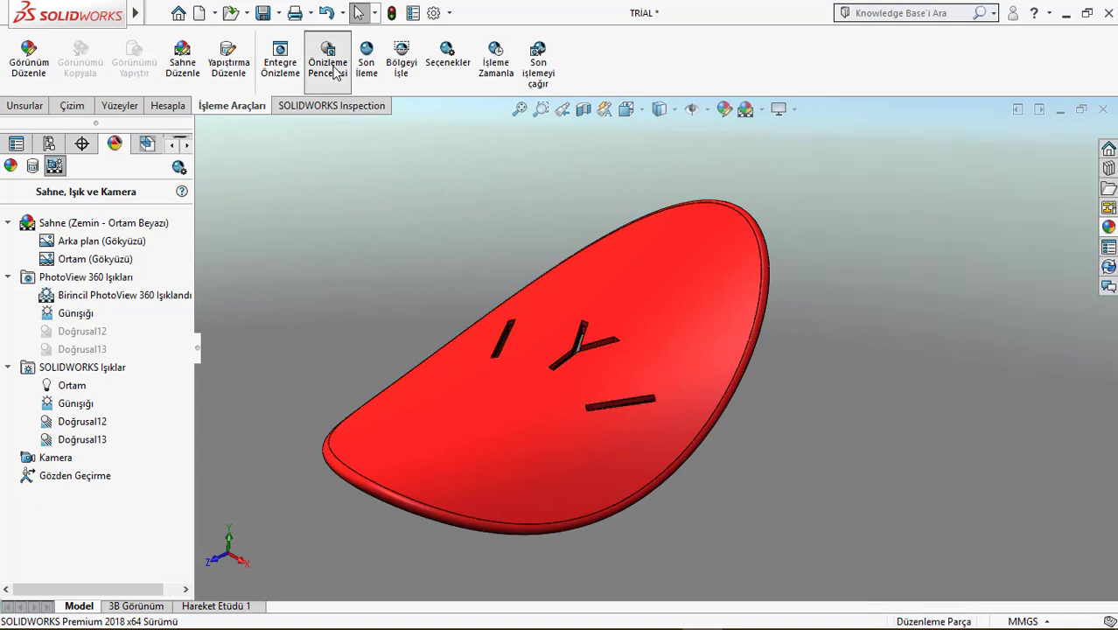
left_click(336, 72)
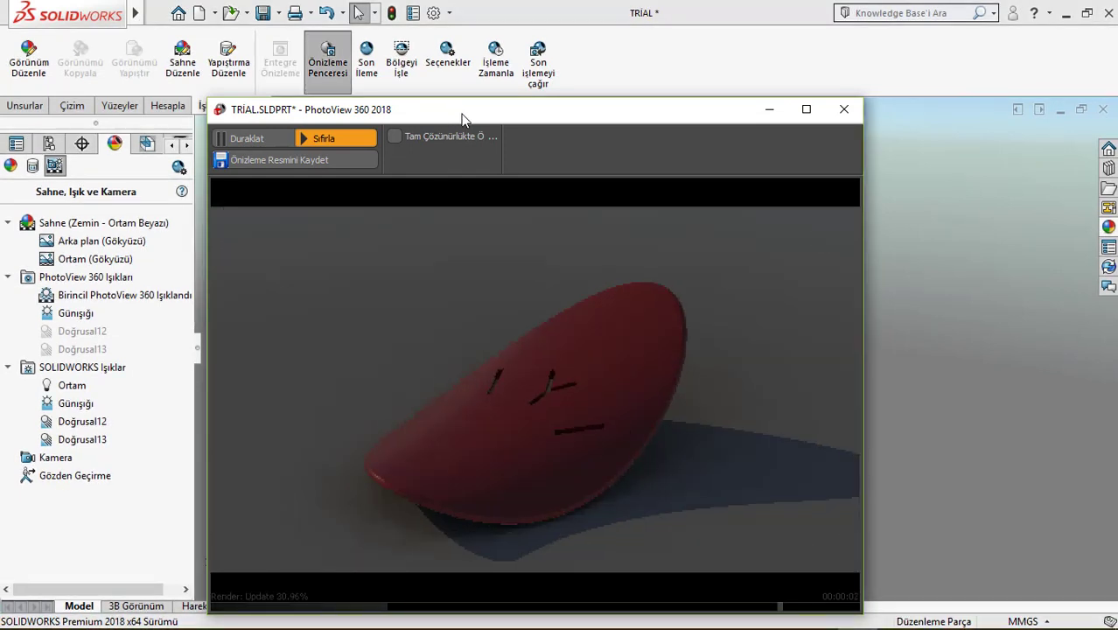
left_click_drag(465, 104, 453, 65)
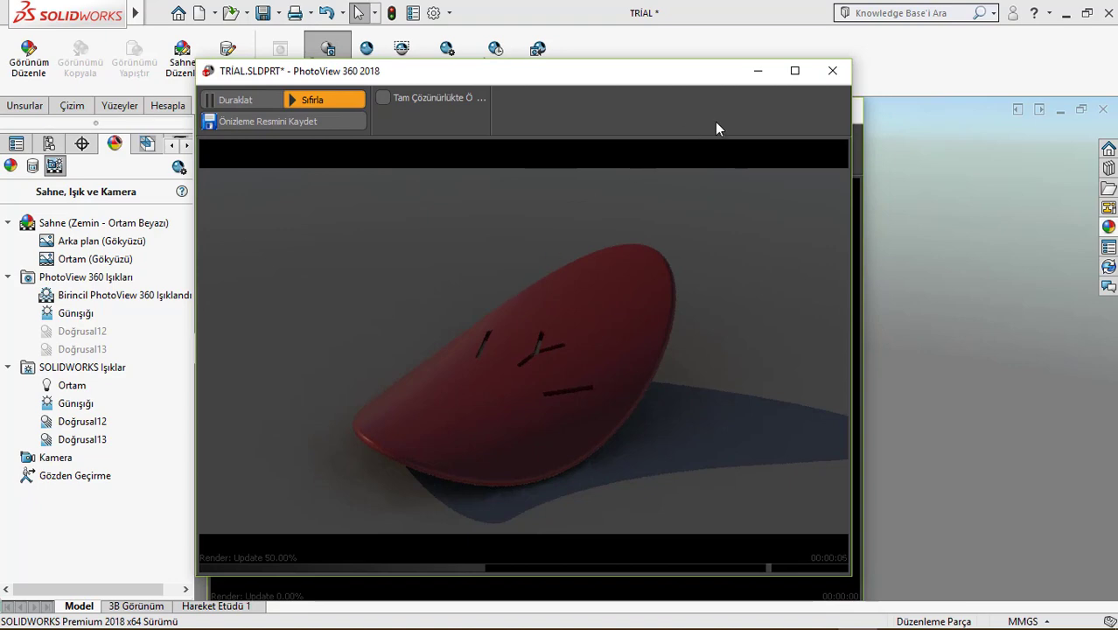
left_click(833, 70)
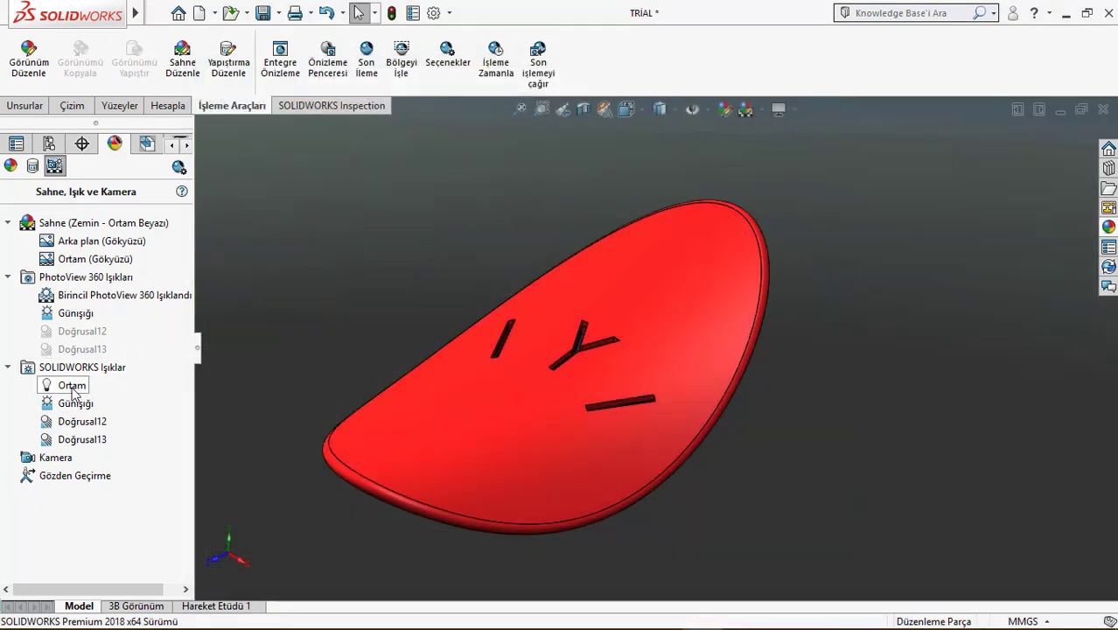
right_click(76, 404)
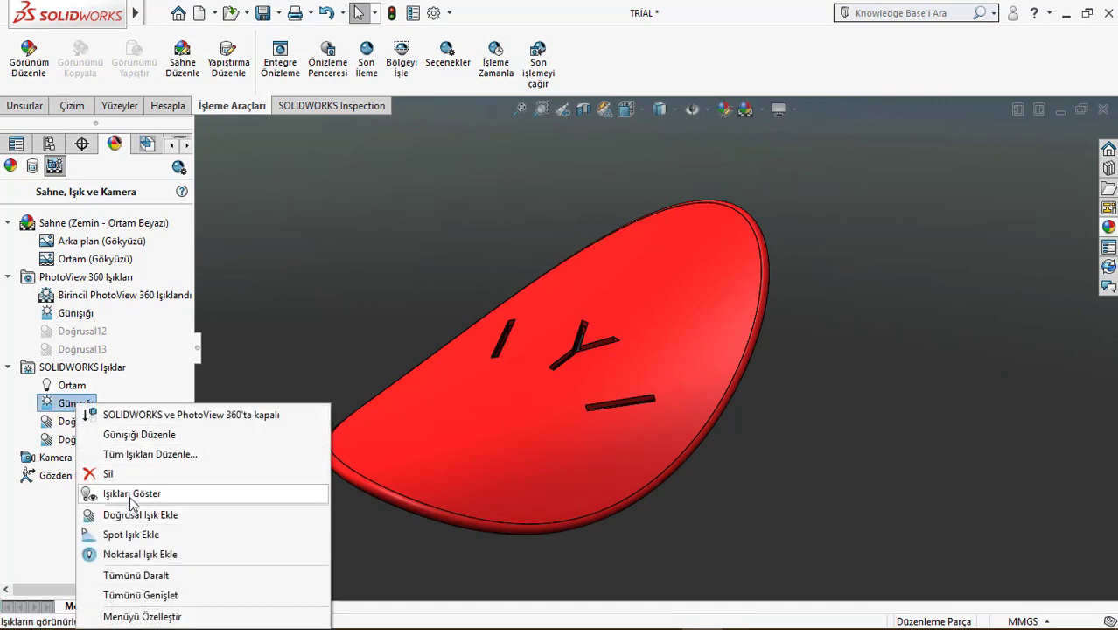
Set the sunlight location to London and its time of day to 15:00.
left_click(143, 438)
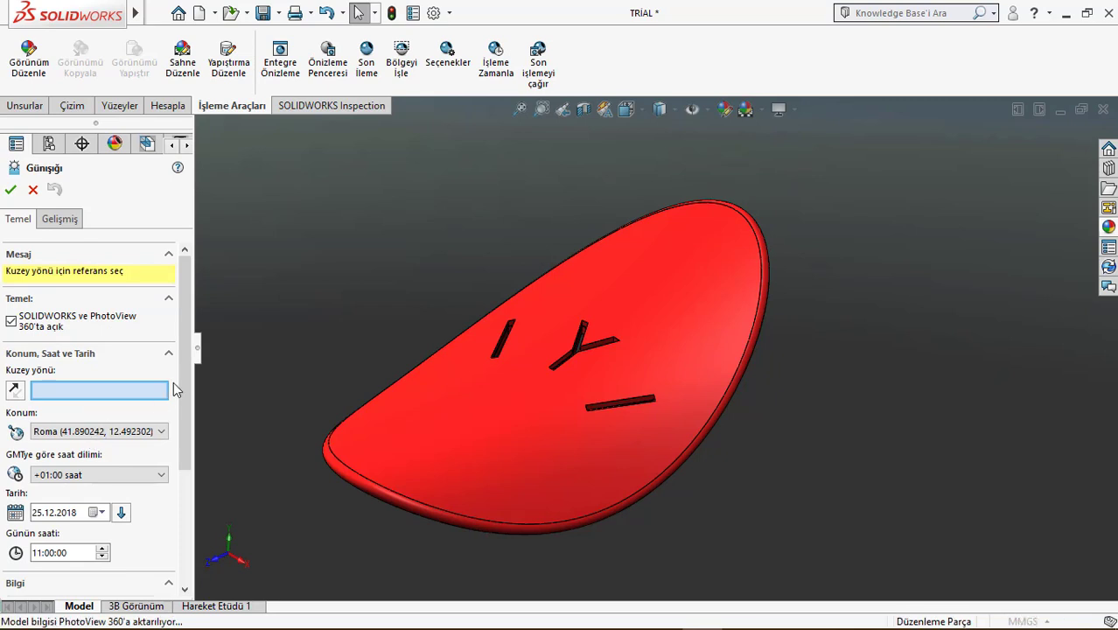
left_click(161, 432)
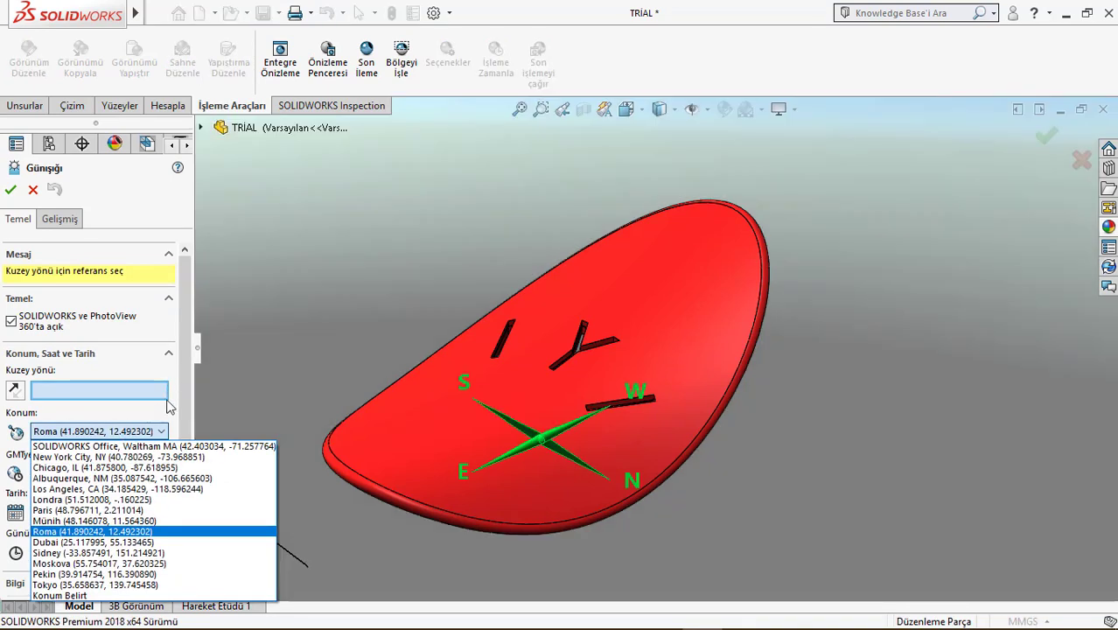
left_click(70, 500)
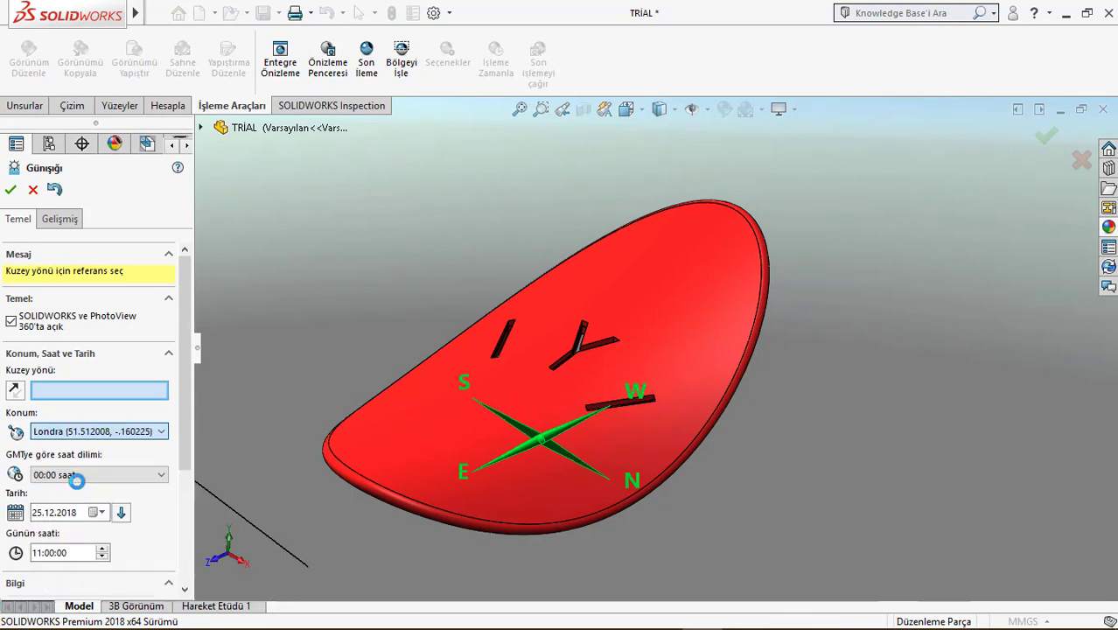
left_click(78, 552)
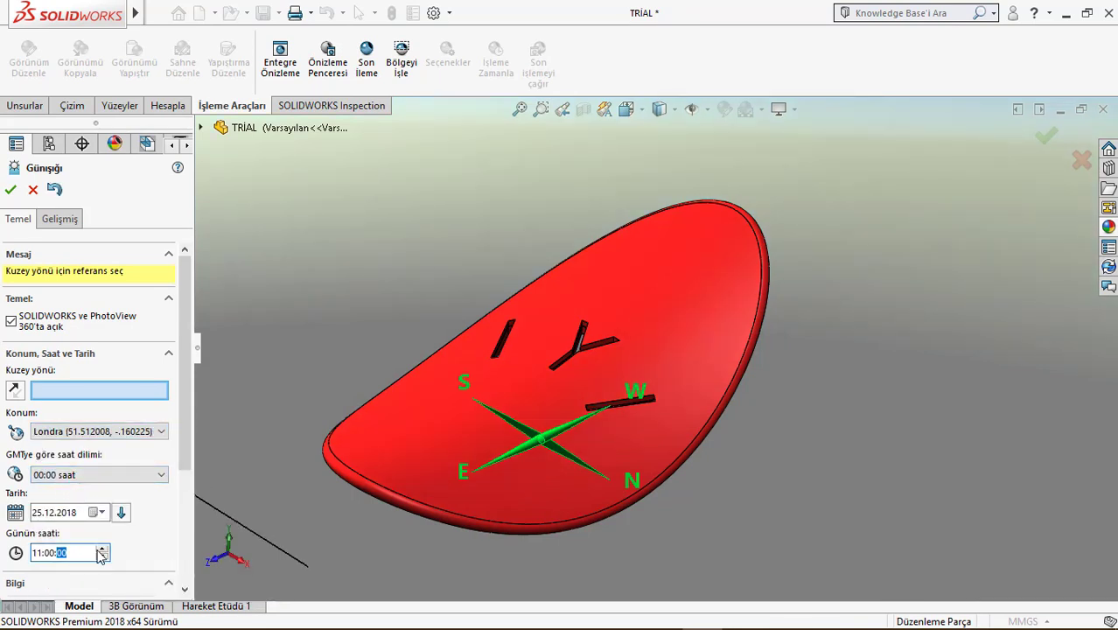
left_click(38, 557)
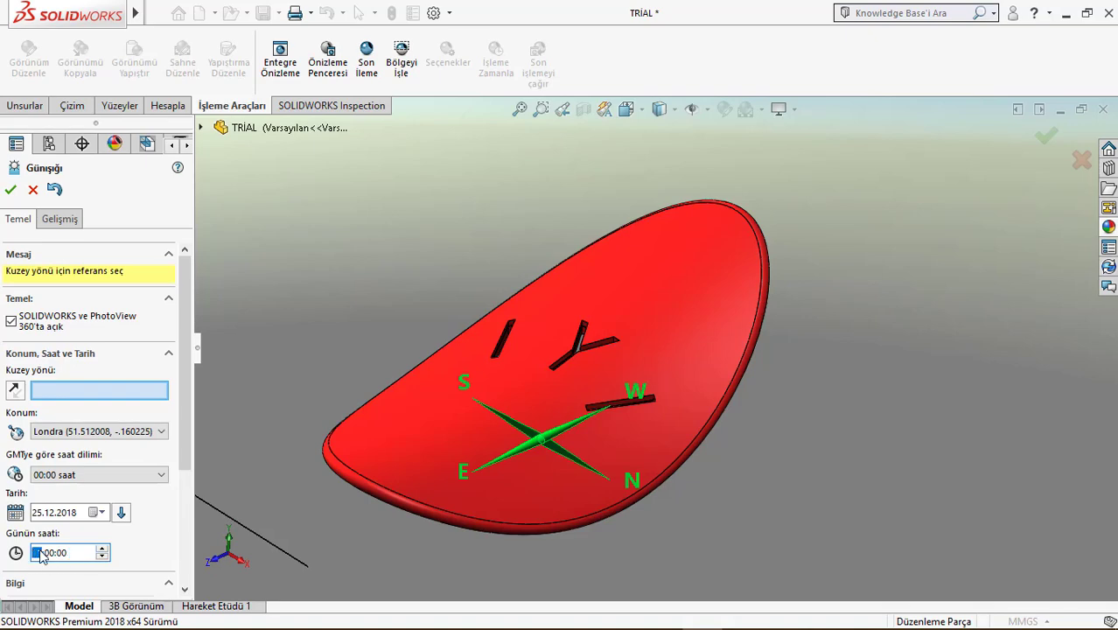
type("12")
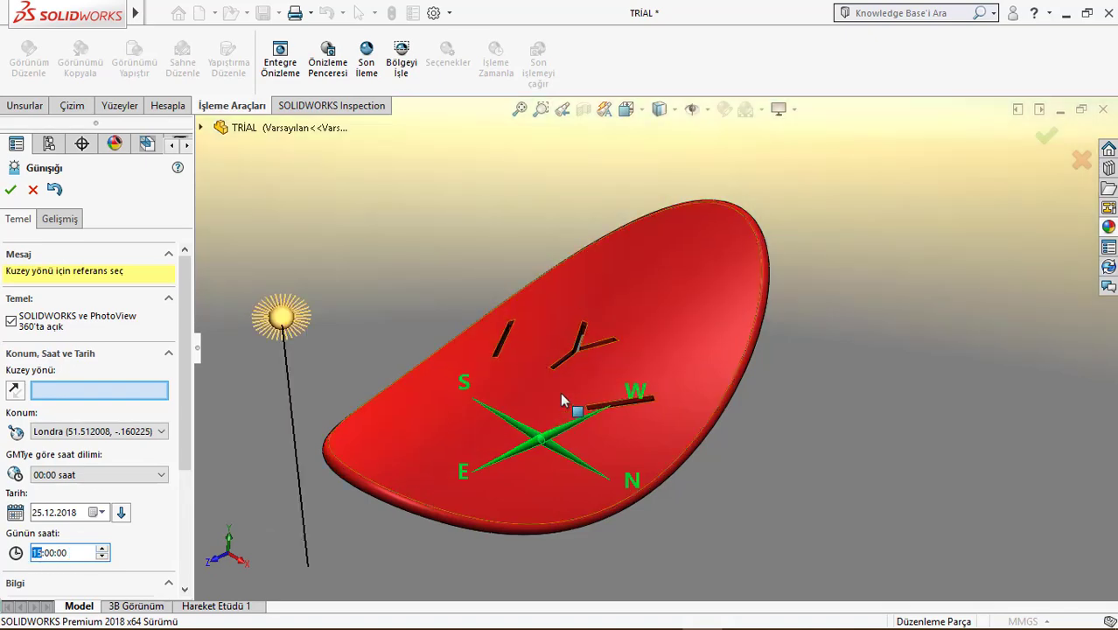
middle_click_drag(569, 399, 566, 367)
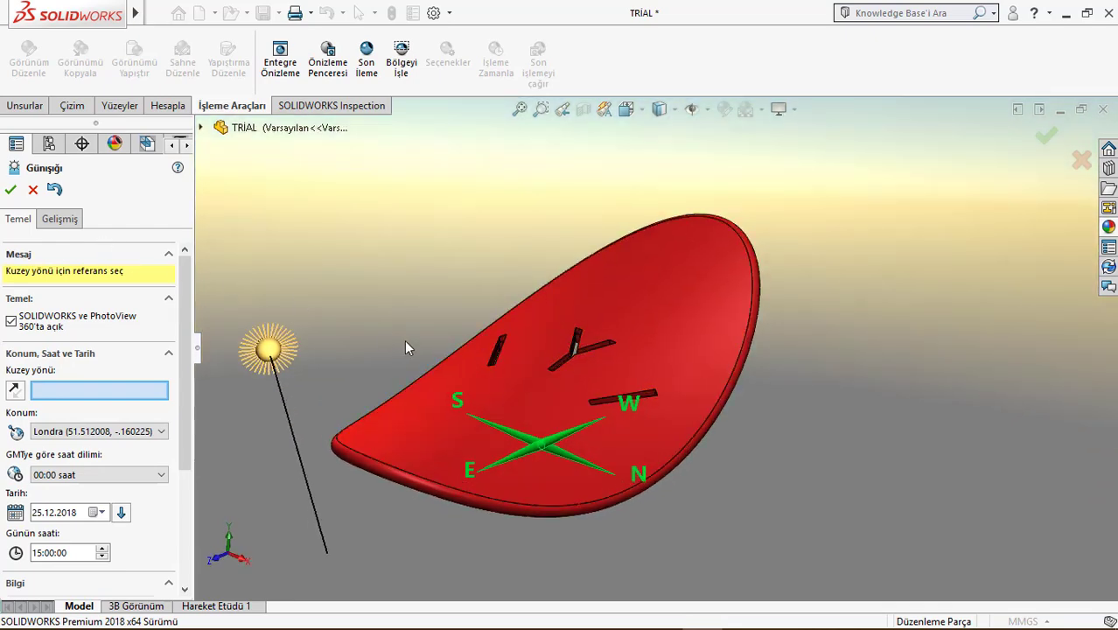
middle_click_drag(405, 341, 396, 367)
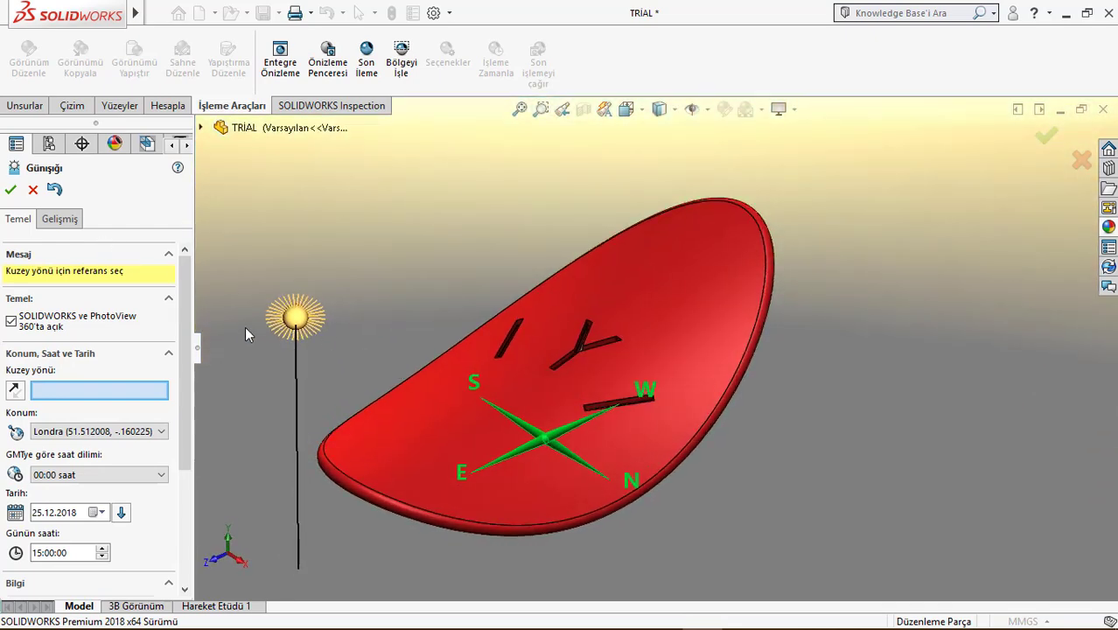
Keep fog at 0 in the advanced sunlight settings and confirm the sunlight edit.
left_click(59, 219)
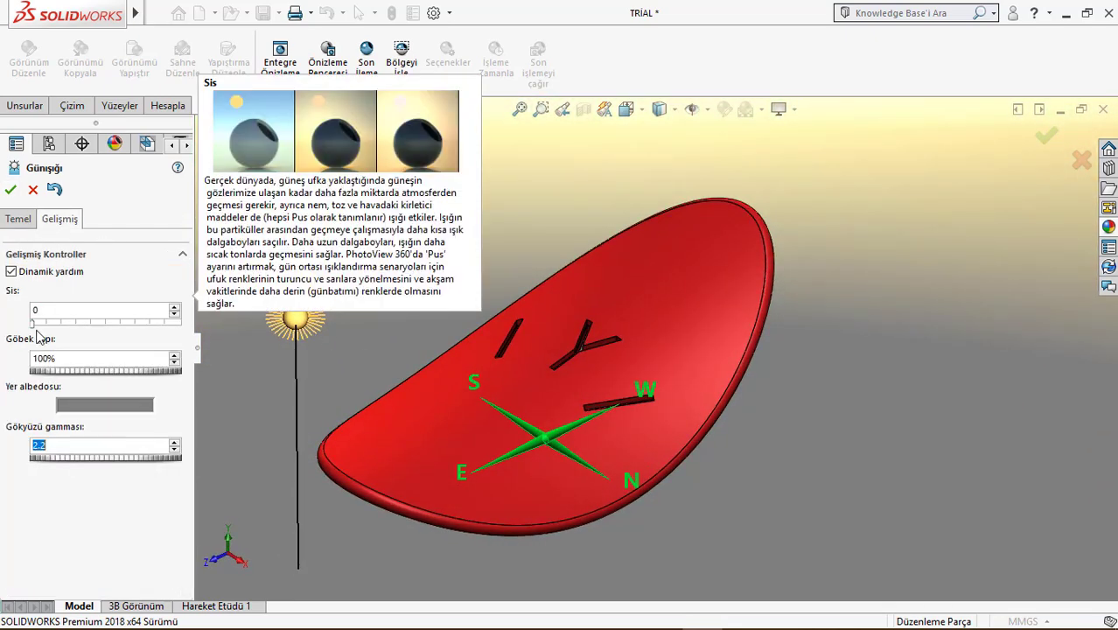
left_click(11, 272)
left_click_drag(40, 311, 23, 309)
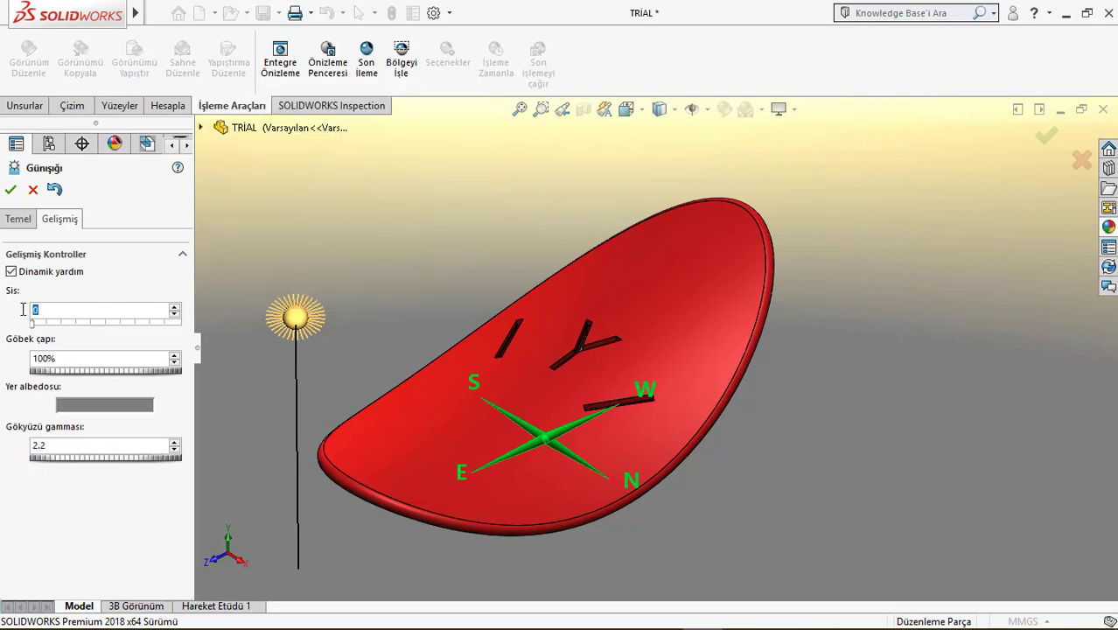
left_click(11, 190)
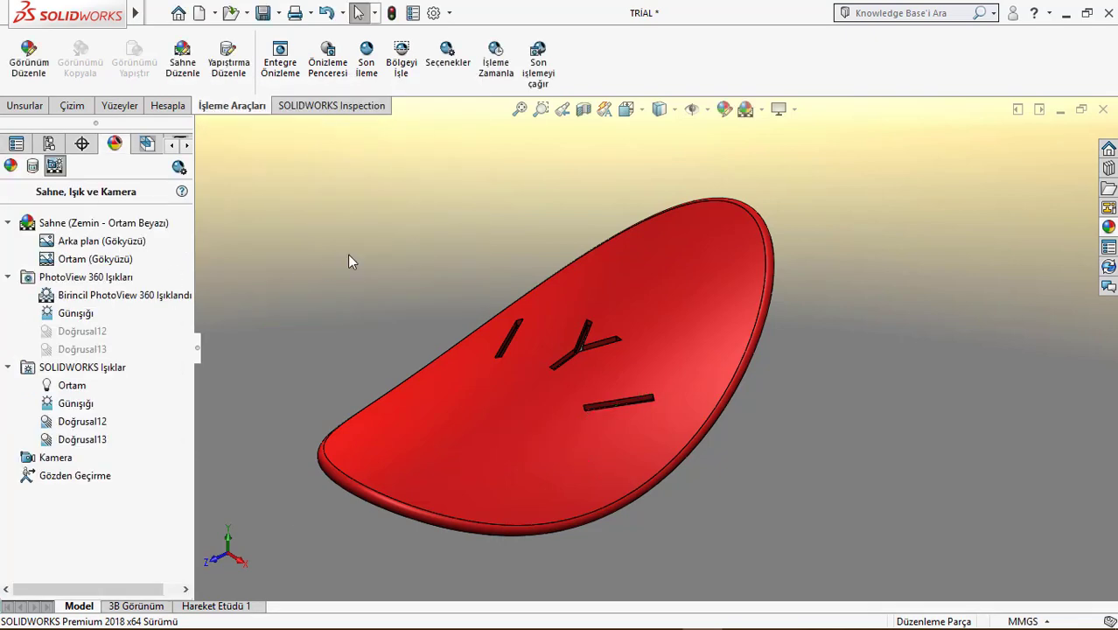
left_click(327, 57)
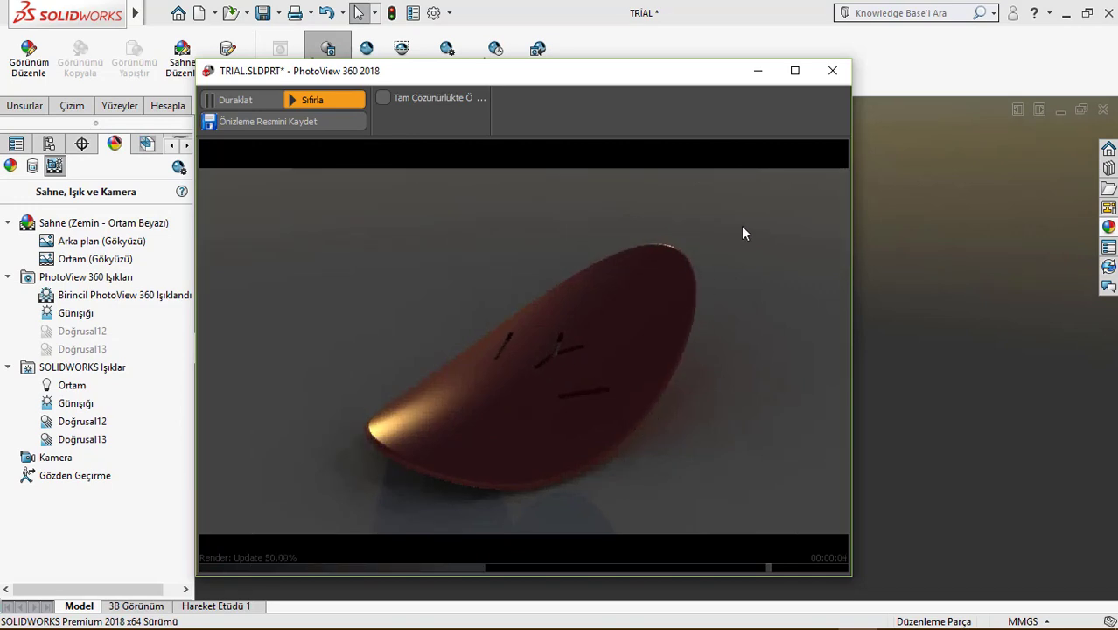
left_click(837, 75)
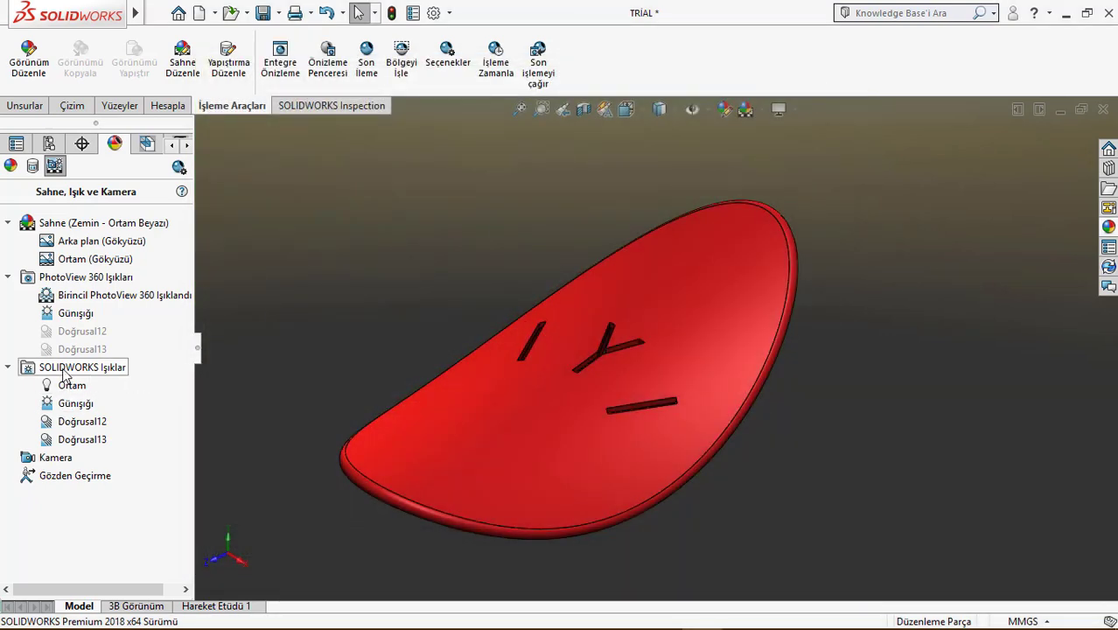
Add spot light Spot2 above the shell at 57.18, 571.11, 374.37mm with a 45° cone.
right_click(64, 374)
left_click(142, 441)
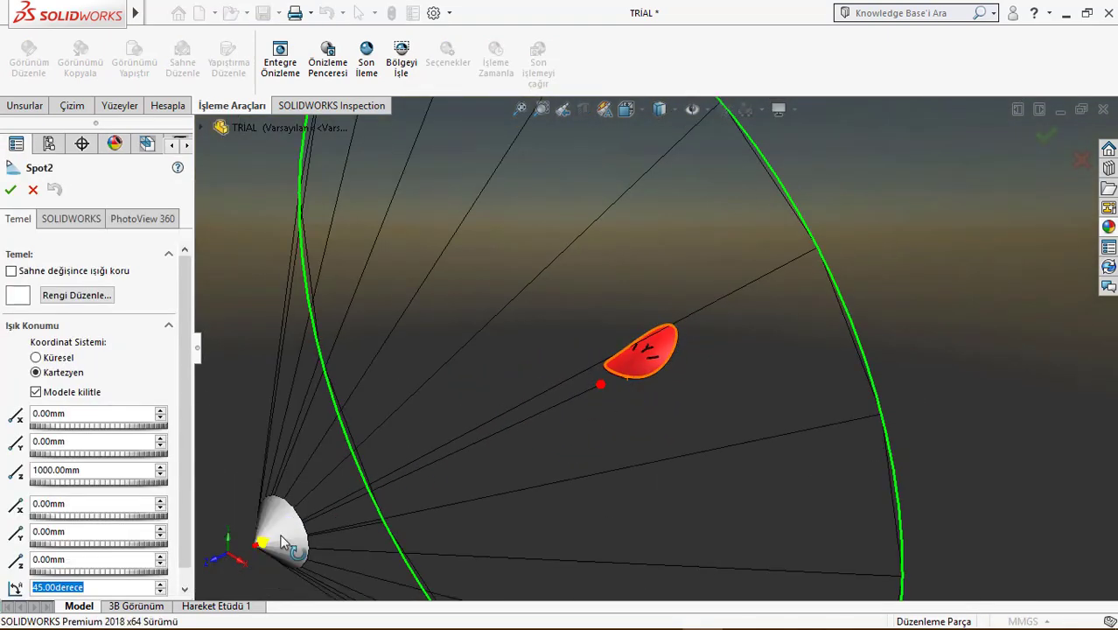
mouse_move(276, 546)
left_mouse_down()
mouse_move(340, 397)
mouse_move(525, 297)
mouse_move(522, 263)
mouse_move(543, 273)
mouse_move(540, 294)
mouse_move(495, 242)
left_mouse_up()
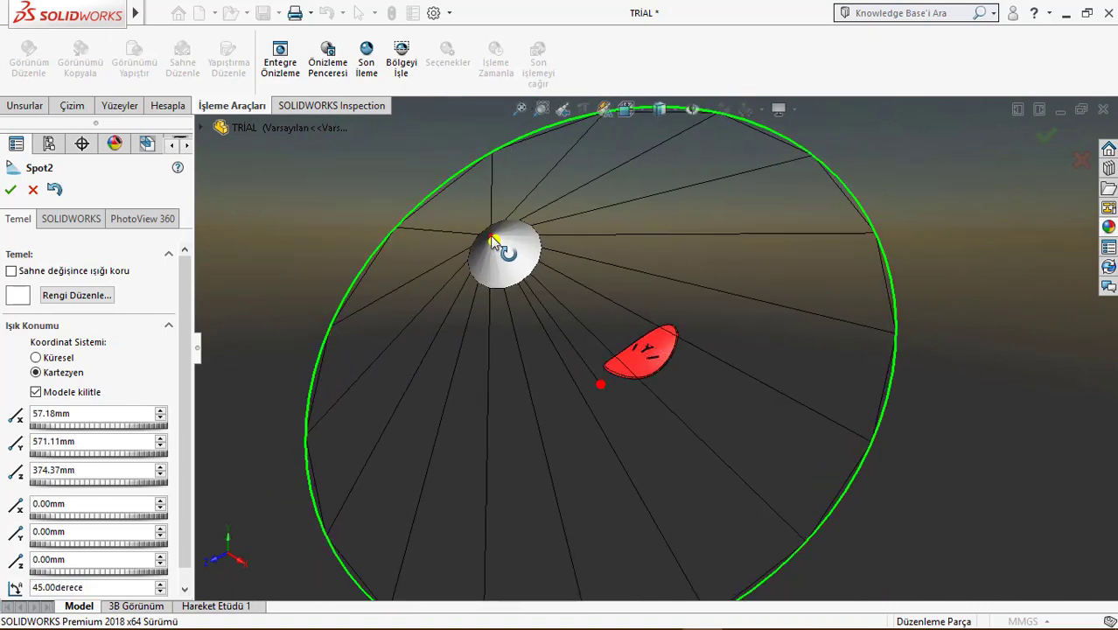
left_click(10, 189)
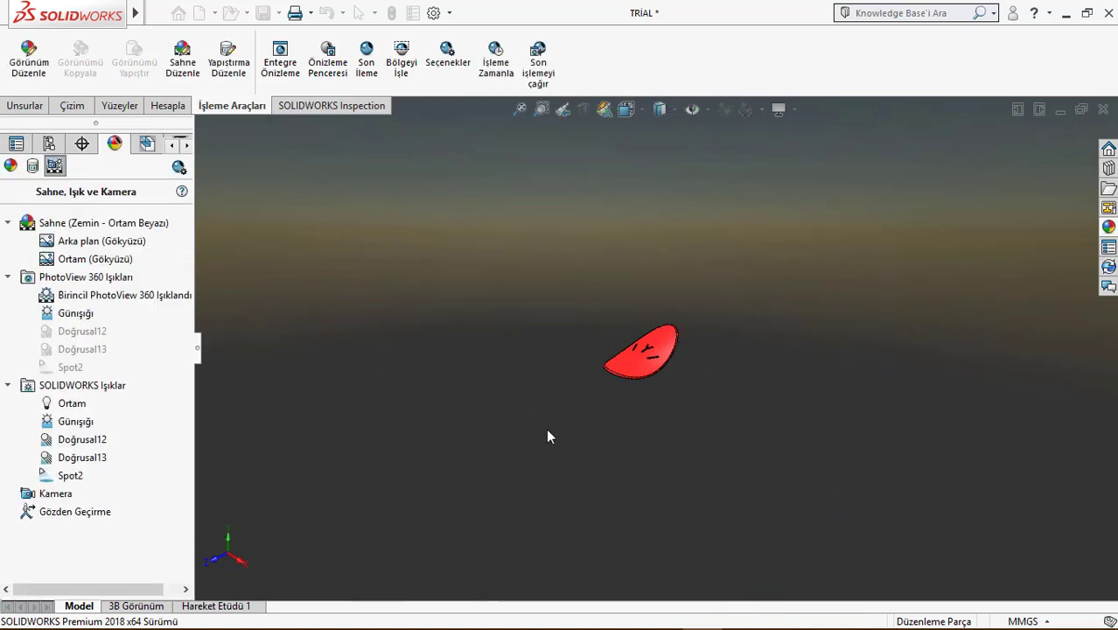
Close the PhotoView 360 preview showing Spot2's highlight and zoom the model view out.
scroll(642, 386, "down", 4)
scroll(655, 386, "down", 2)
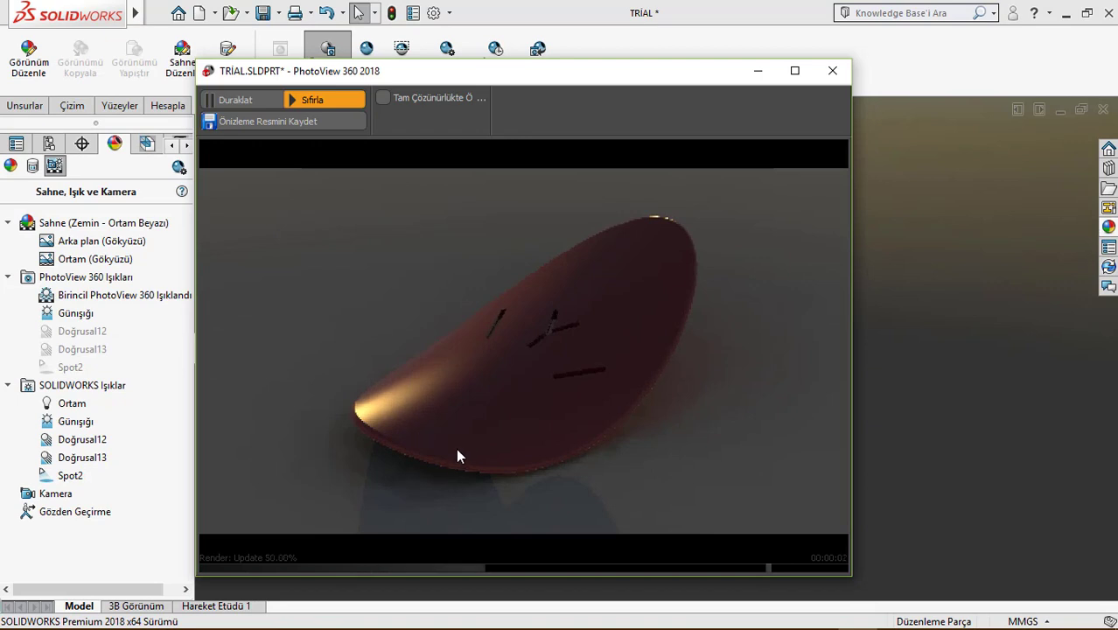
left_click(833, 72)
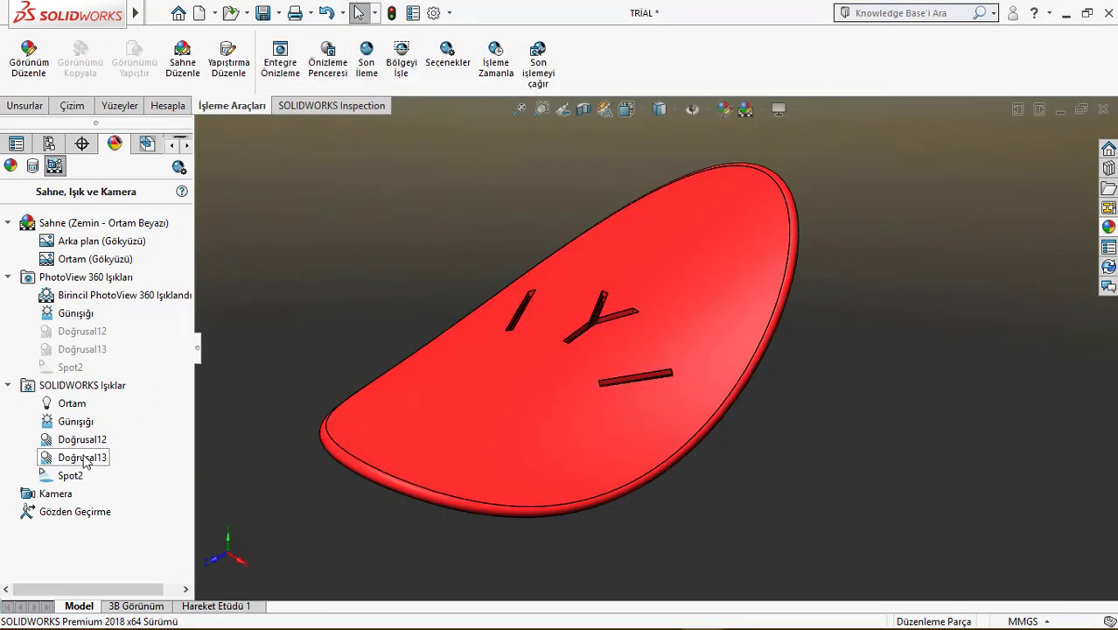
scroll(384, 324, "up", 5)
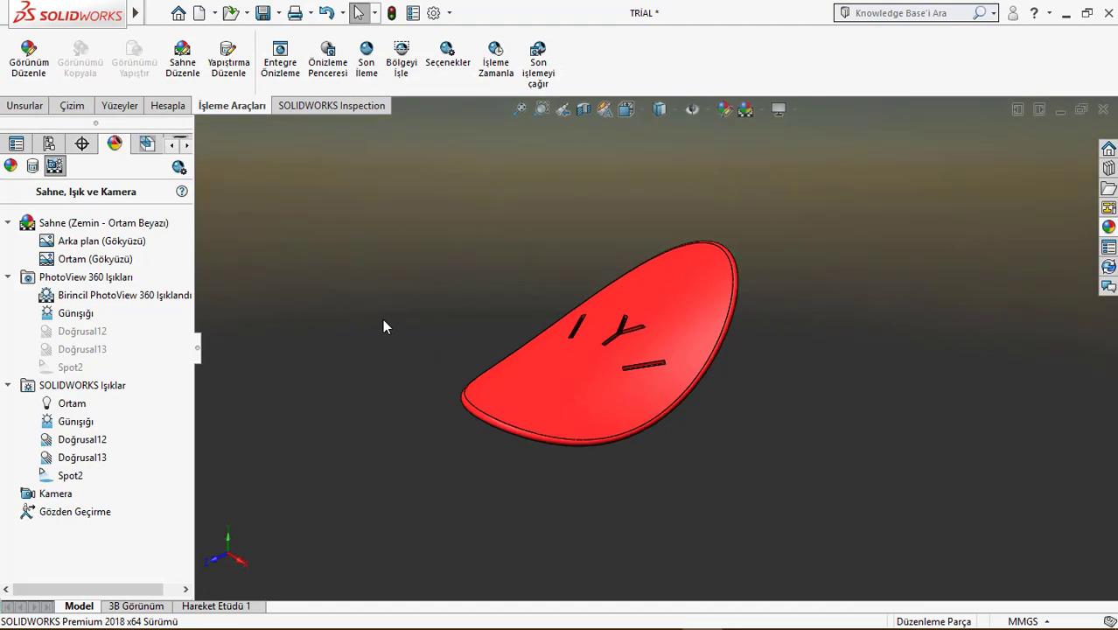
Add spot light Spot3, raise it above the shell and aim its target at the model.
right_click(104, 385)
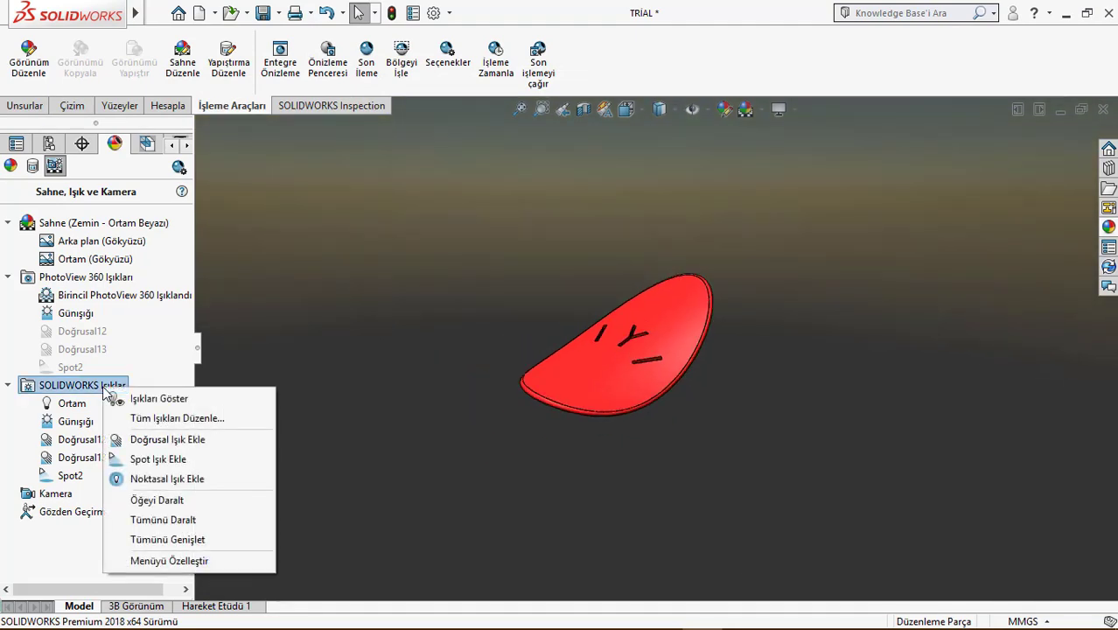
left_click(172, 464)
middle_click_drag(491, 313, 591, 258)
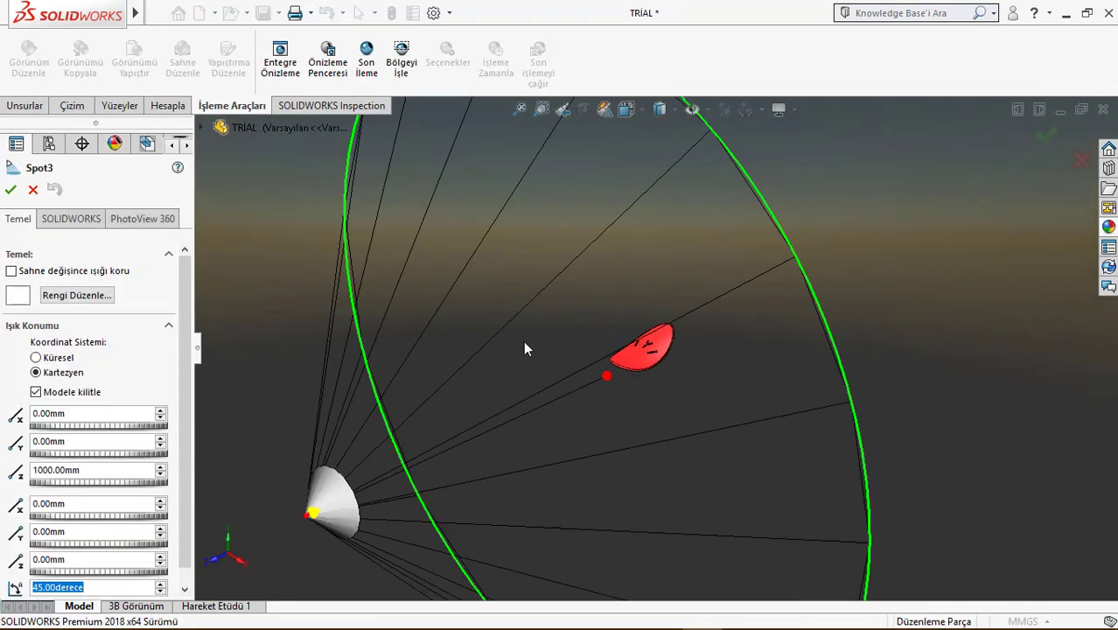
left_click_drag(591, 258, 694, 175)
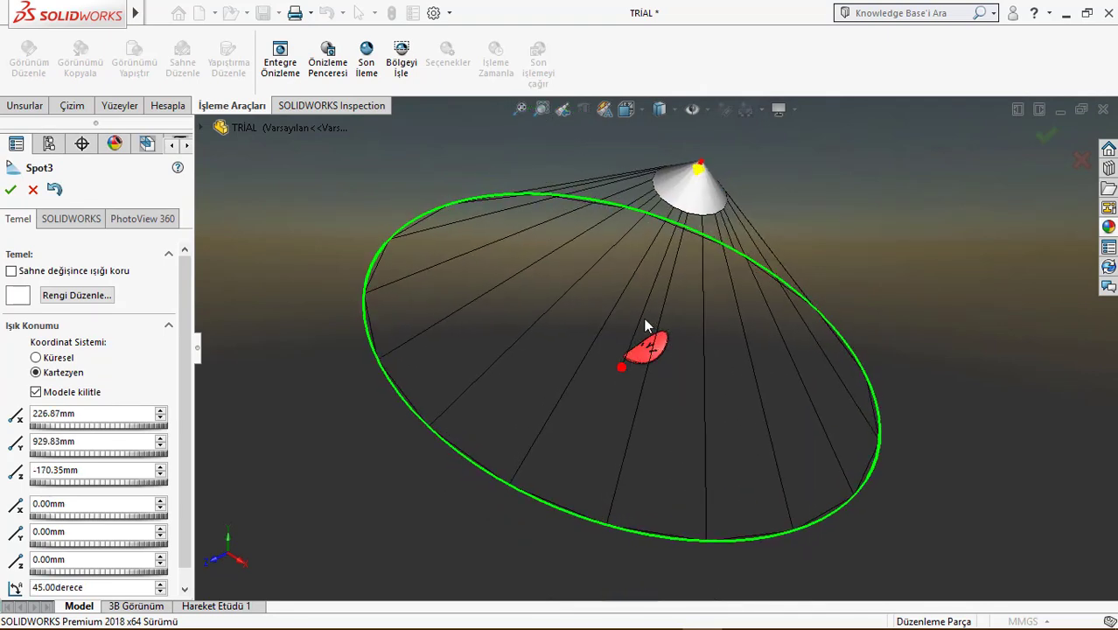
scroll(617, 392, "down", 2)
scroll(636, 382, "down", 2)
scroll(635, 382, "up", 2)
left_click_drag(635, 382, 704, 347)
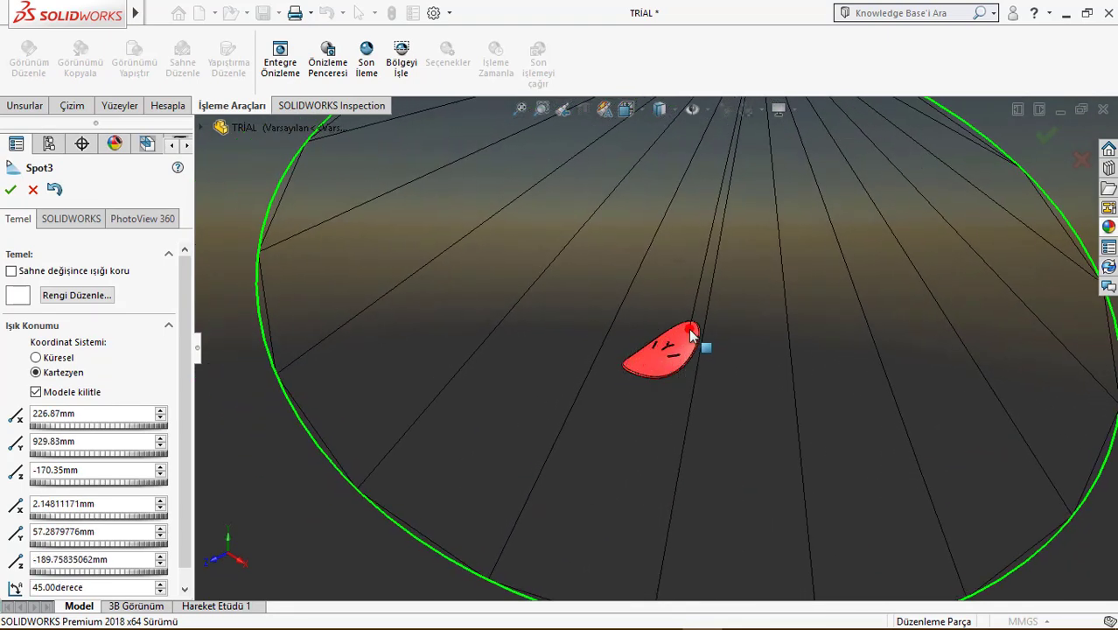
scroll(706, 347, "up", 2)
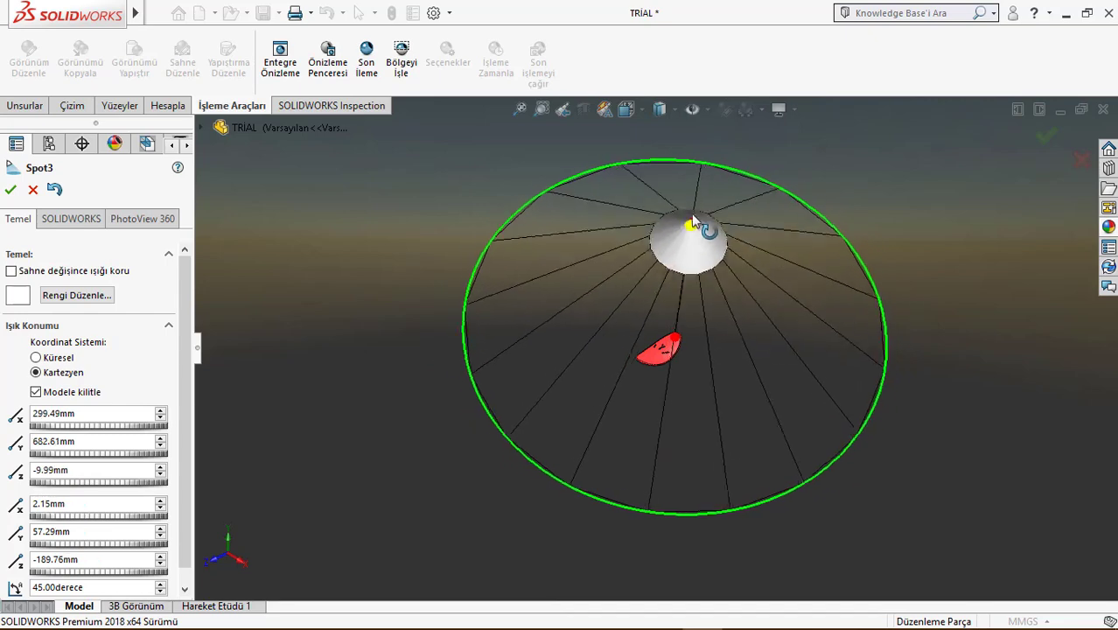
left_click_drag(683, 193, 688, 226)
Fine-tune Spot3's position from standard and back views, centring it over the shell, and confirm.
key("space")
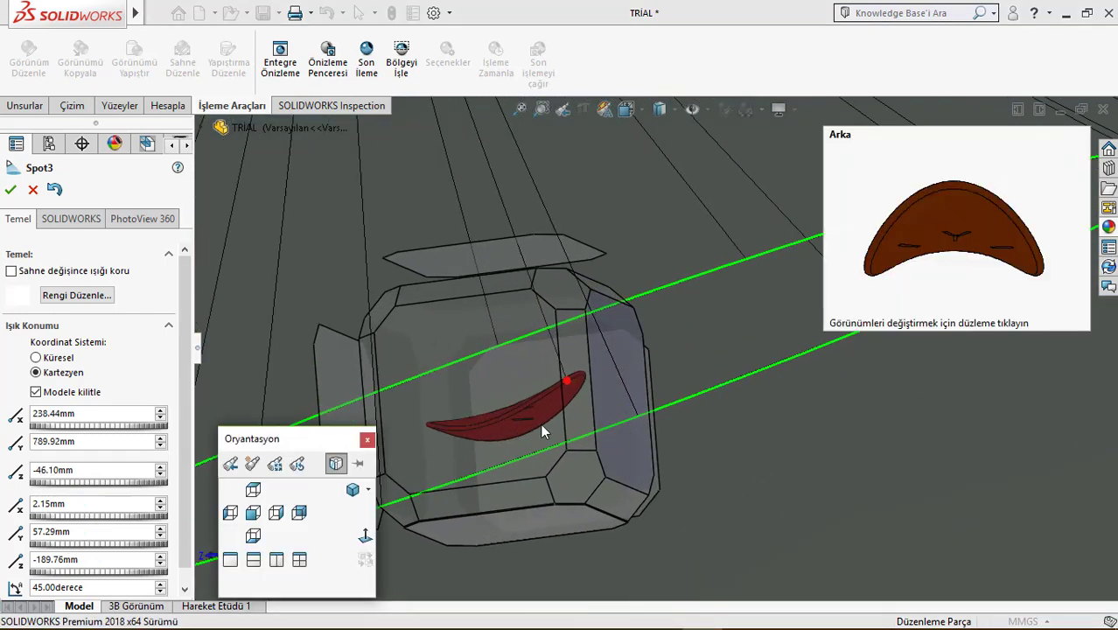
left_click(518, 414)
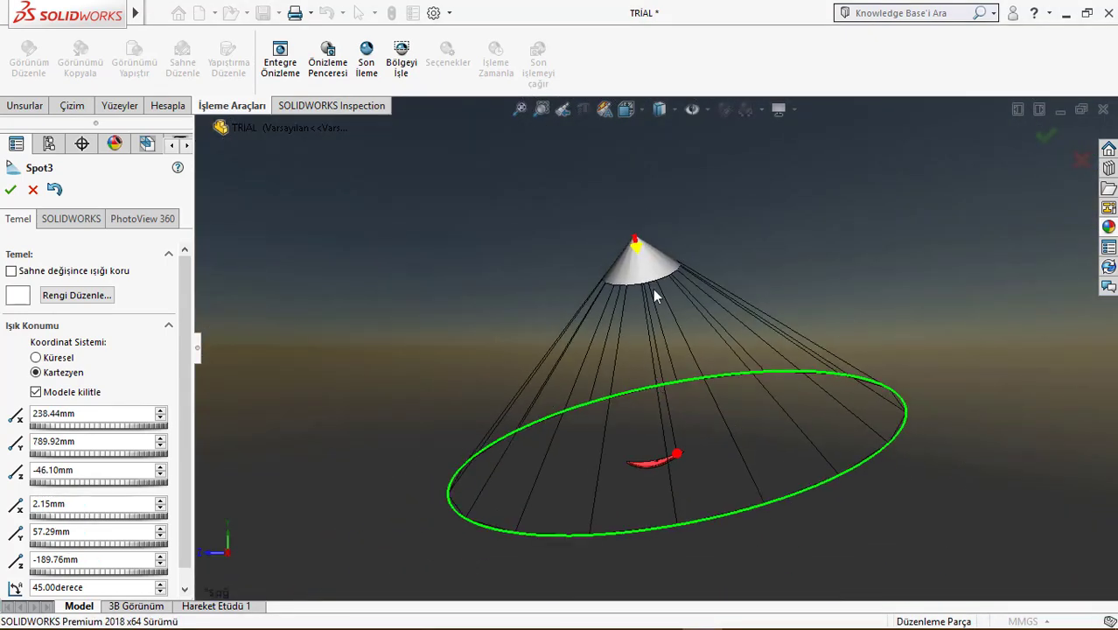
mouse_move(636, 249)
left_mouse_down()
mouse_move(711, 341)
mouse_move(761, 354)
left_mouse_up()
mouse_move(761, 354)
middle_mouse_down()
mouse_move(652, 408)
mouse_move(621, 406)
middle_mouse_up()
key("space")
left_click(555, 409)
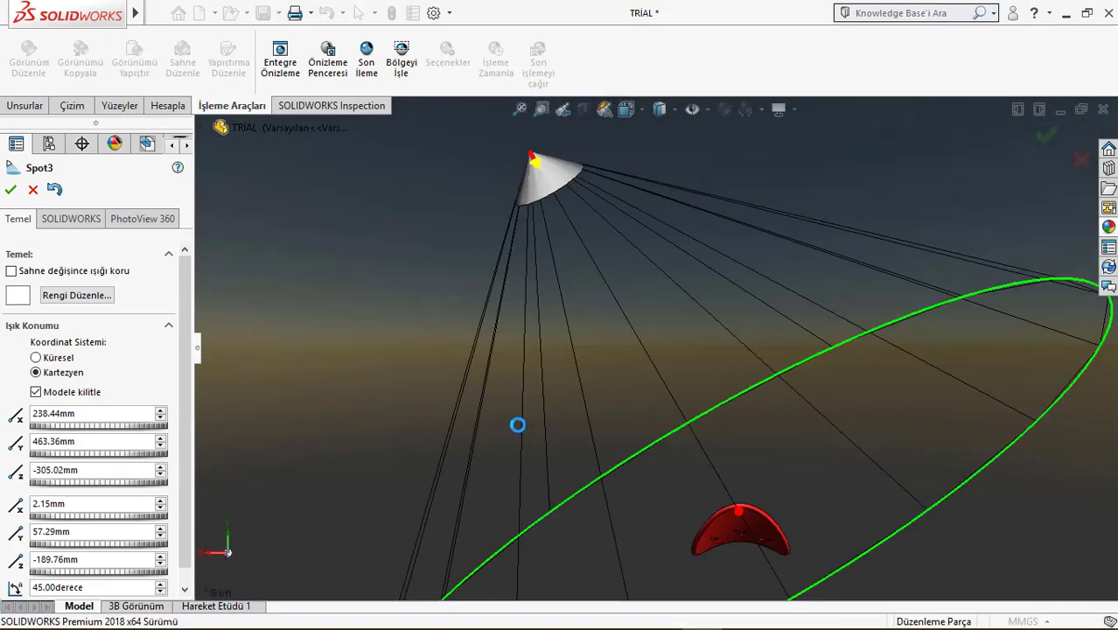
mouse_move(589, 203)
left_mouse_down()
mouse_move(675, 207)
mouse_move(722, 232)
left_mouse_up()
middle_click_drag(722, 232, 670, 296)
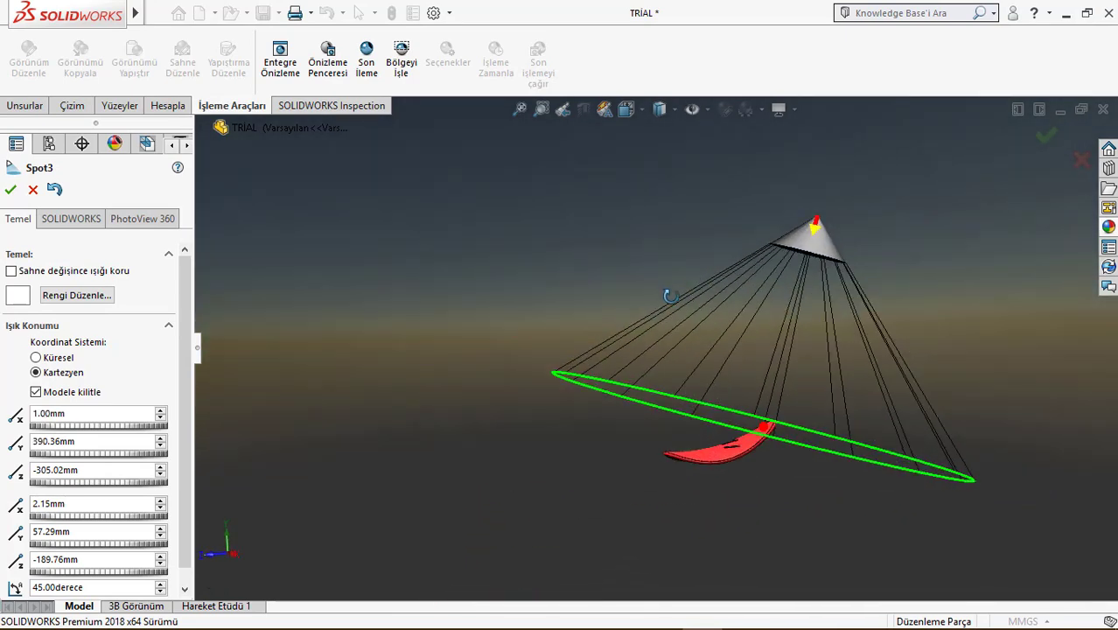
left_click(11, 189)
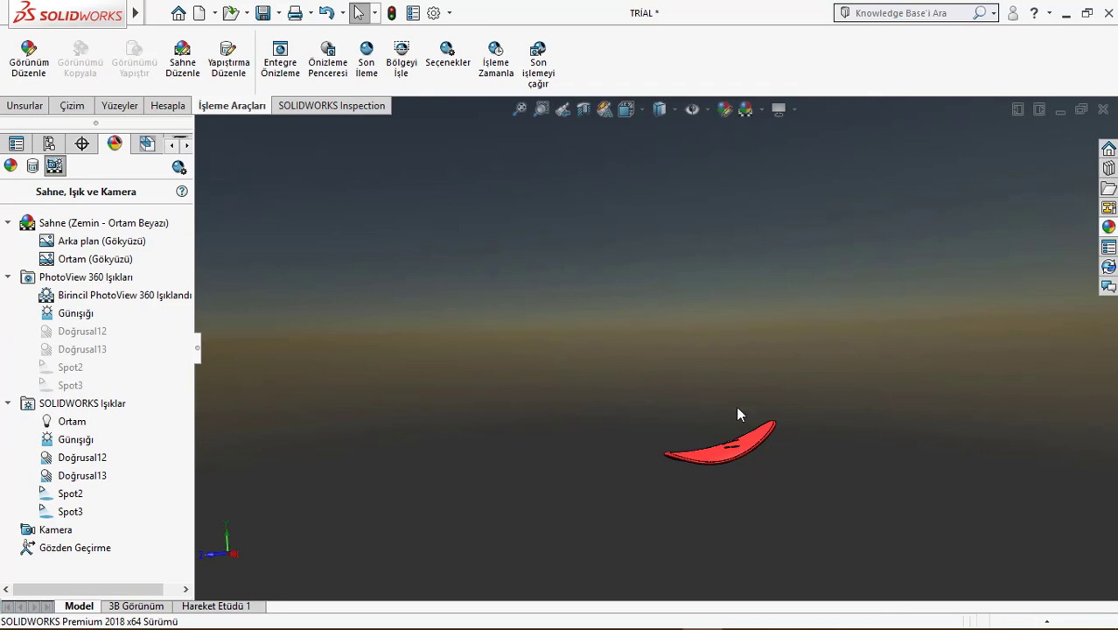
Change the Günışığı sunlight location to New York City, NY (time zone -05:00) and confirm.
middle_click_drag(738, 414, 714, 455)
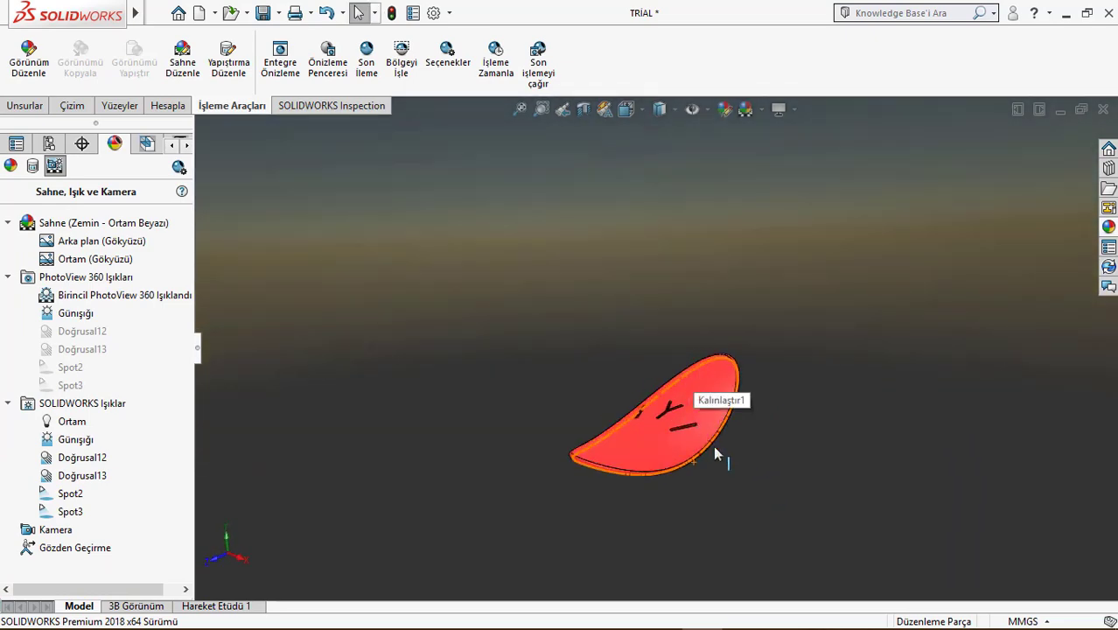
scroll(682, 428, "down", 2)
scroll(631, 397, "down", 2)
middle_click_drag(631, 397, 560, 438)
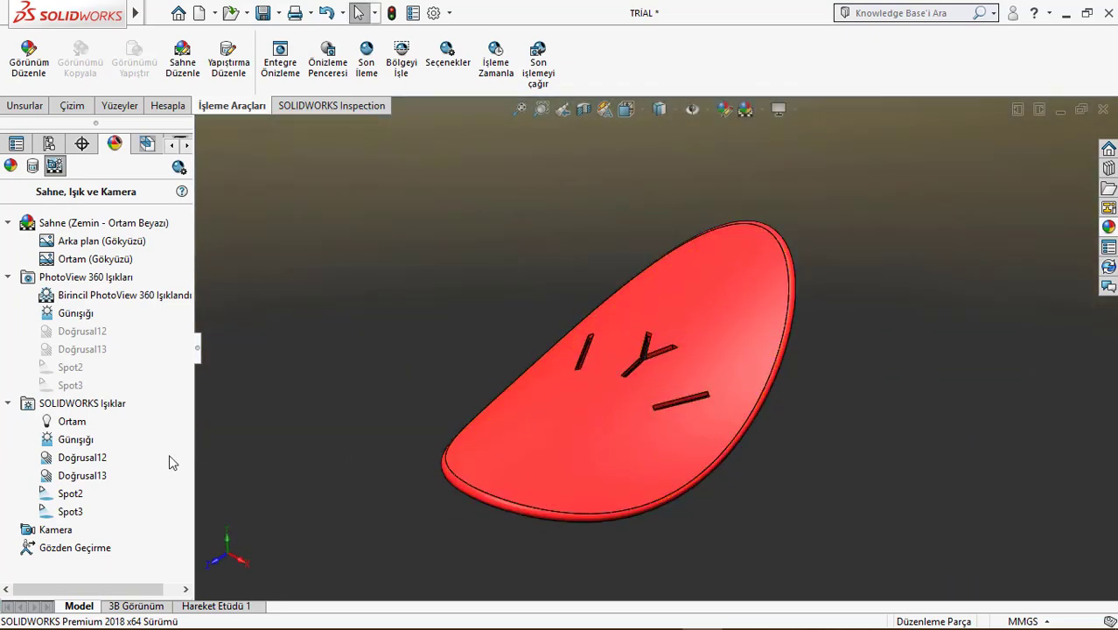
right_click(86, 440)
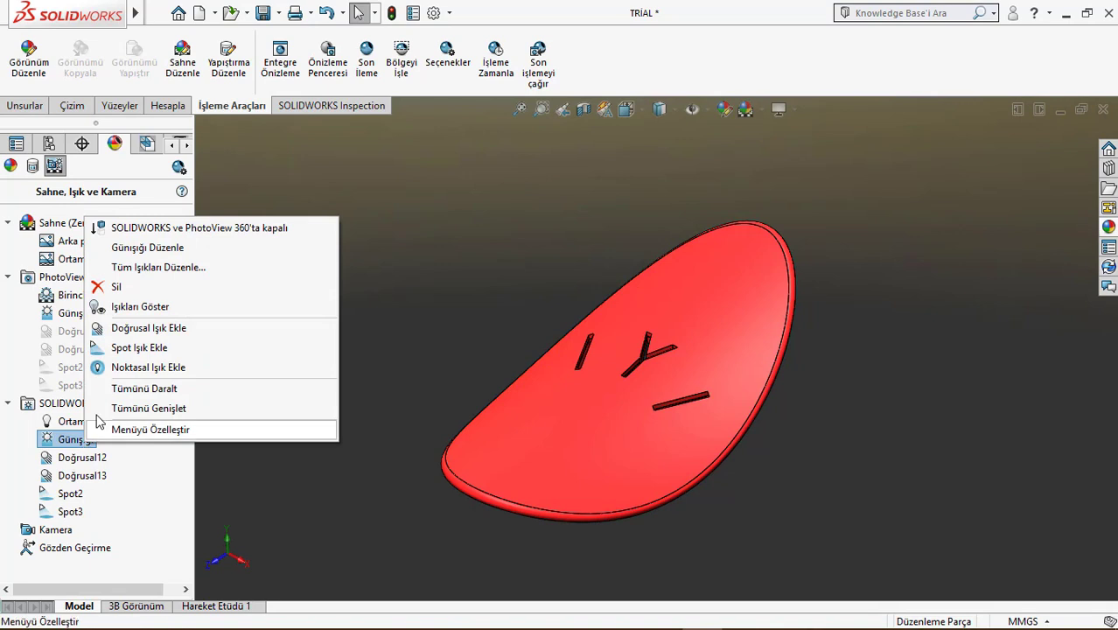
left_click(144, 247)
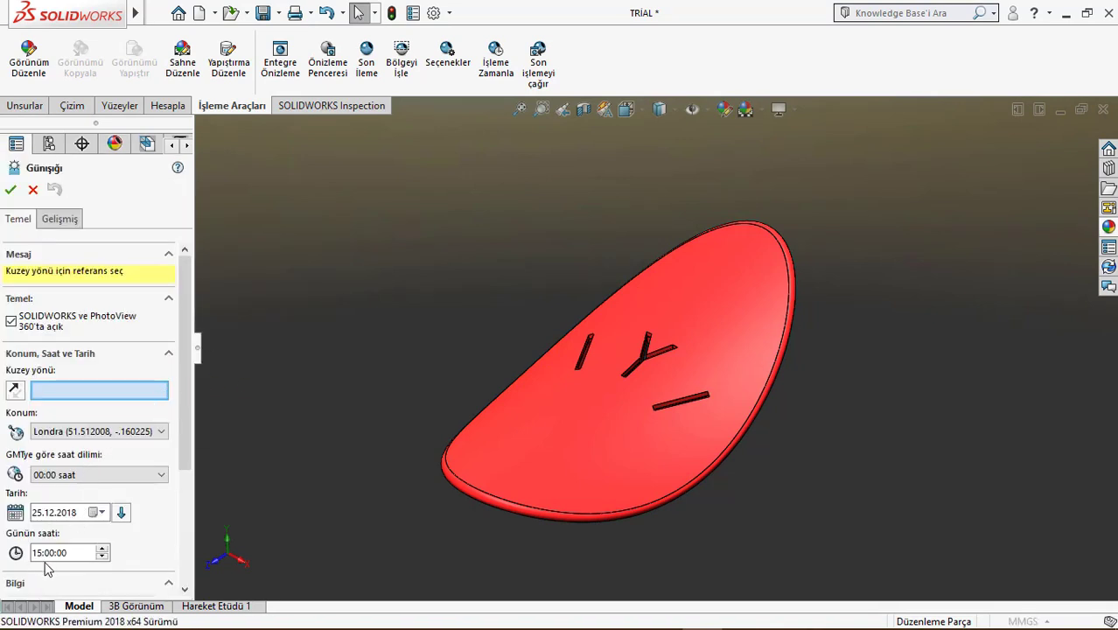
left_click(70, 435)
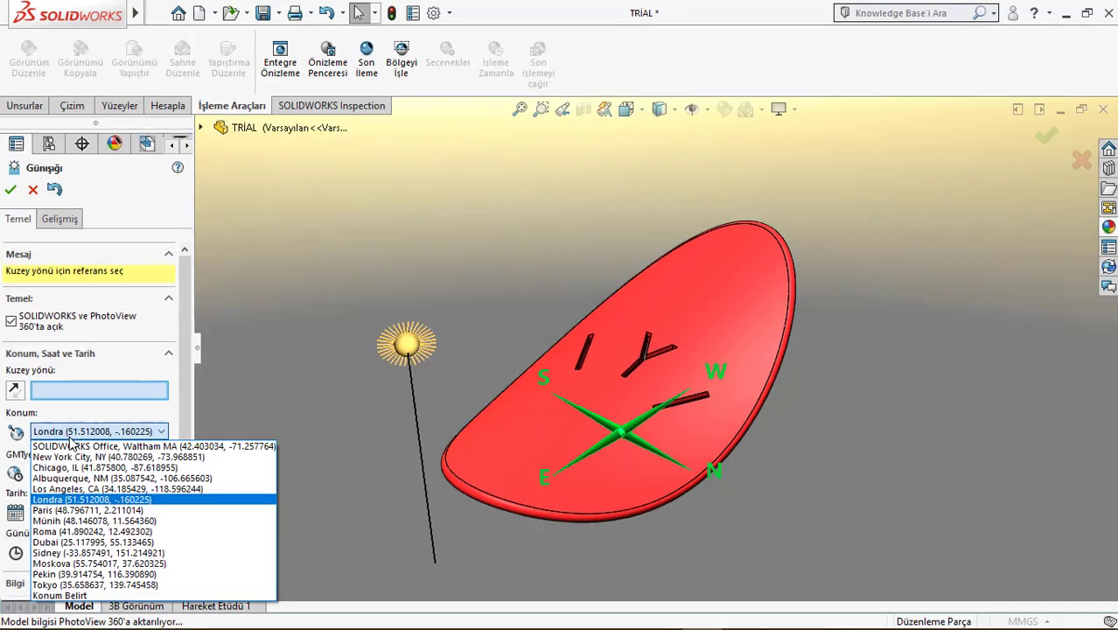
left_click(84, 462)
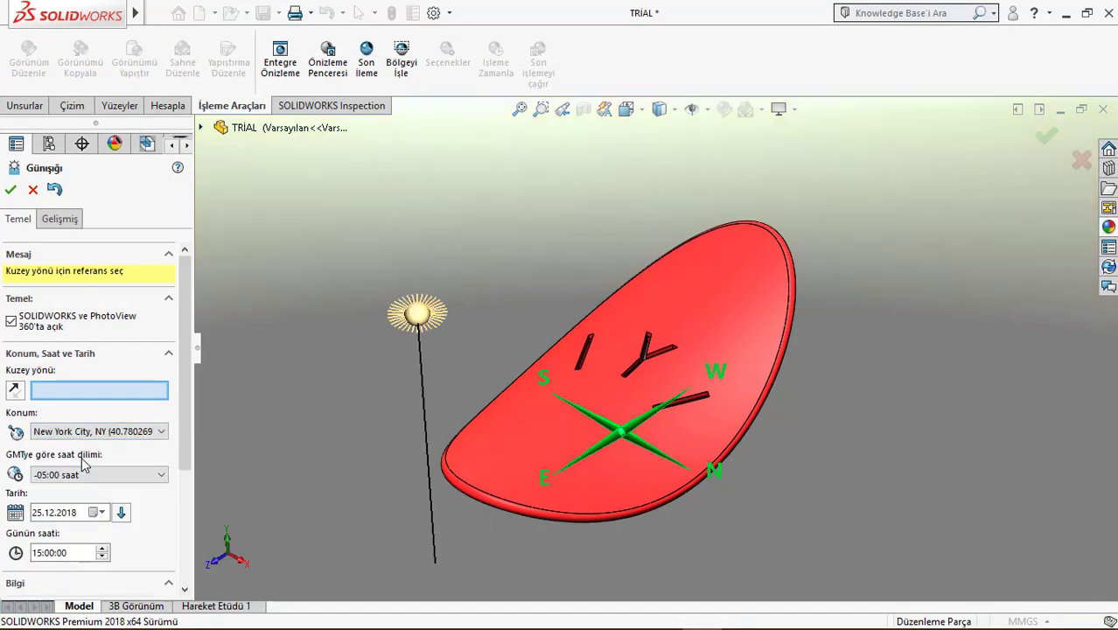
left_click(37, 553)
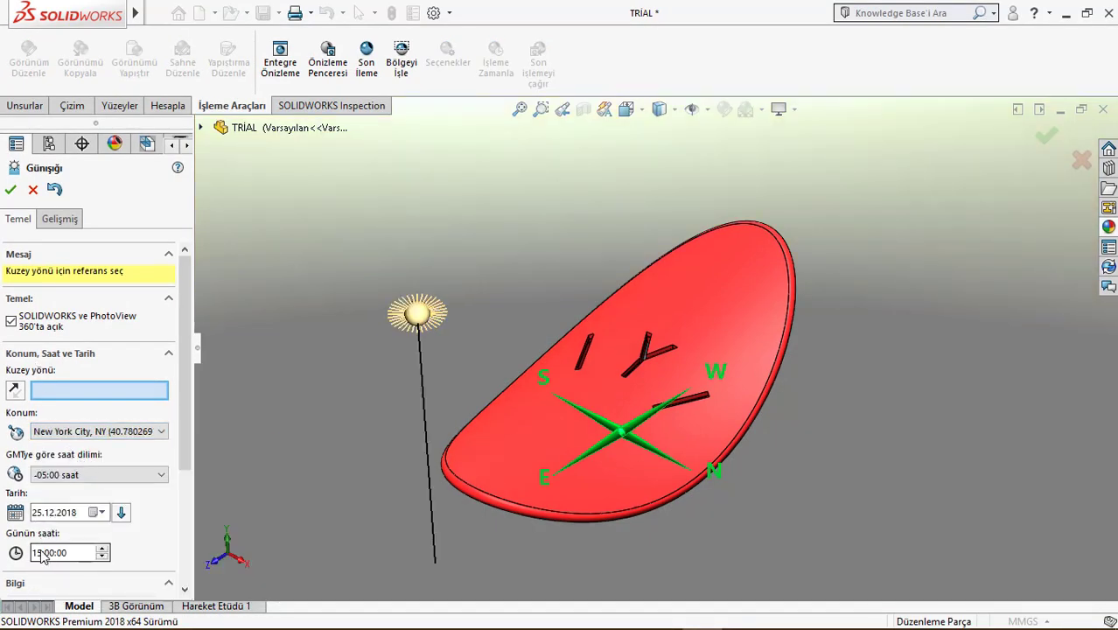
left_click(10, 189)
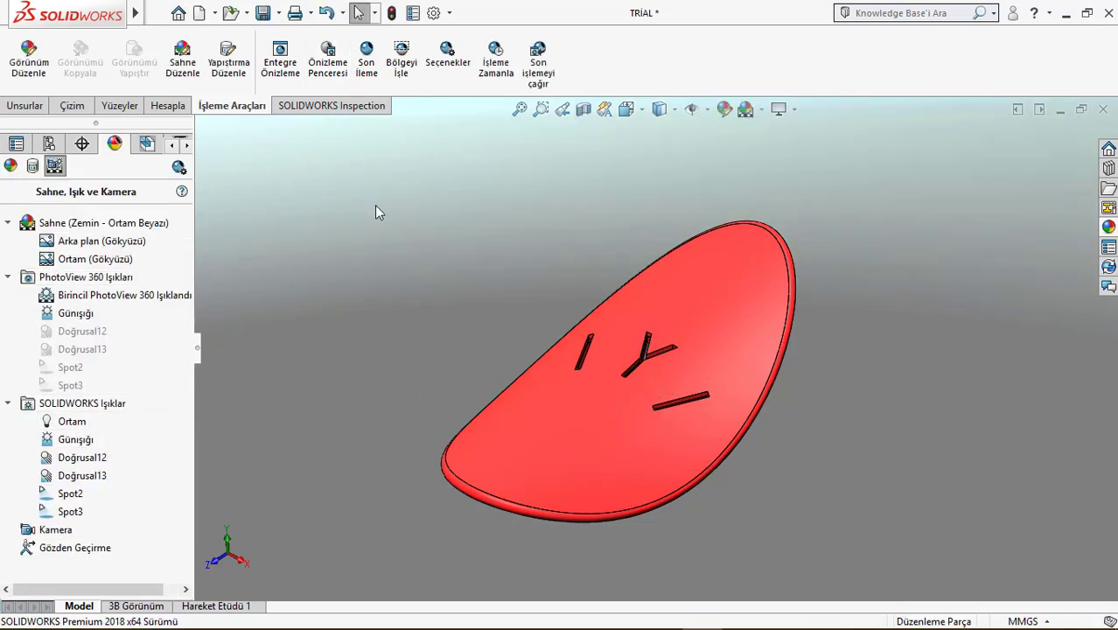
scroll(768, 383, "down", 3)
scroll(769, 383, "up", 5)
scroll(421, 312, "up", 1)
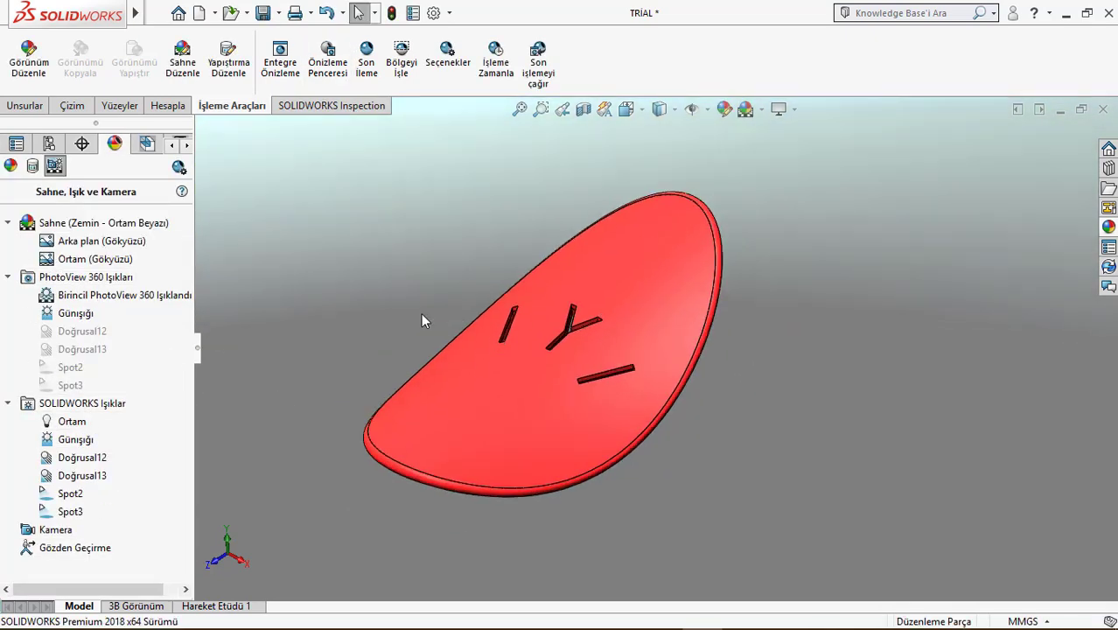
scroll(421, 313, "down", 1)
left_click(327, 59)
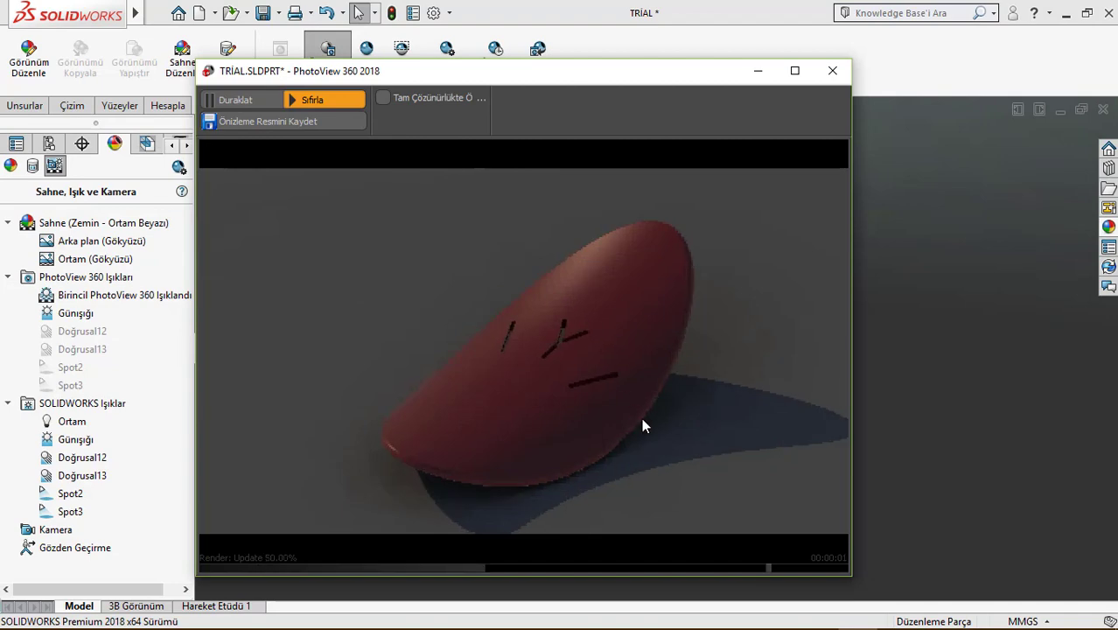
left_click(832, 71)
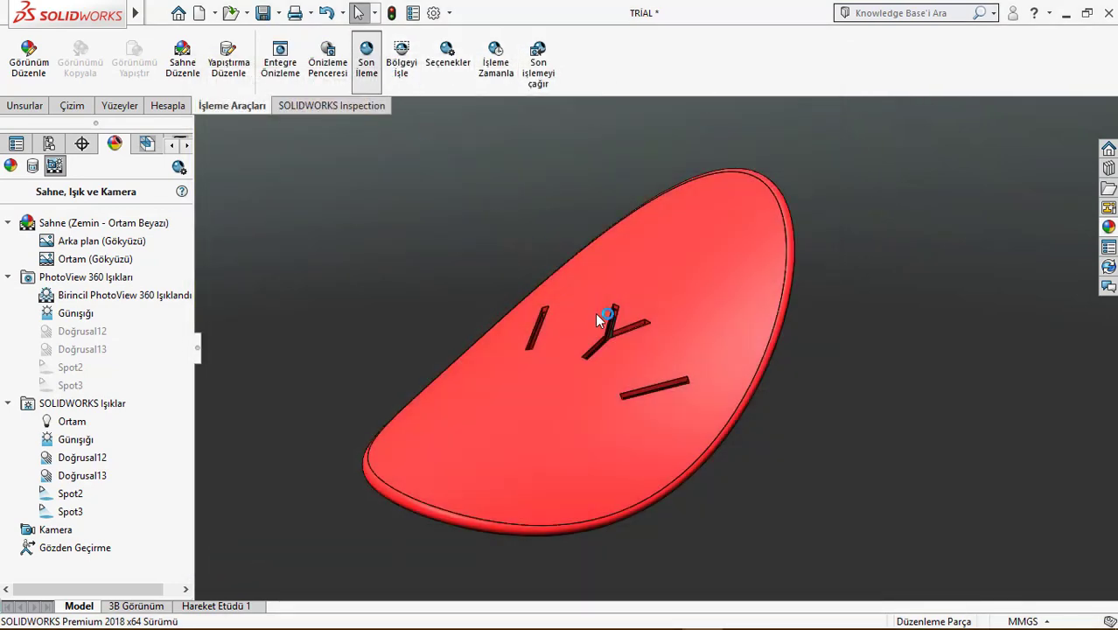